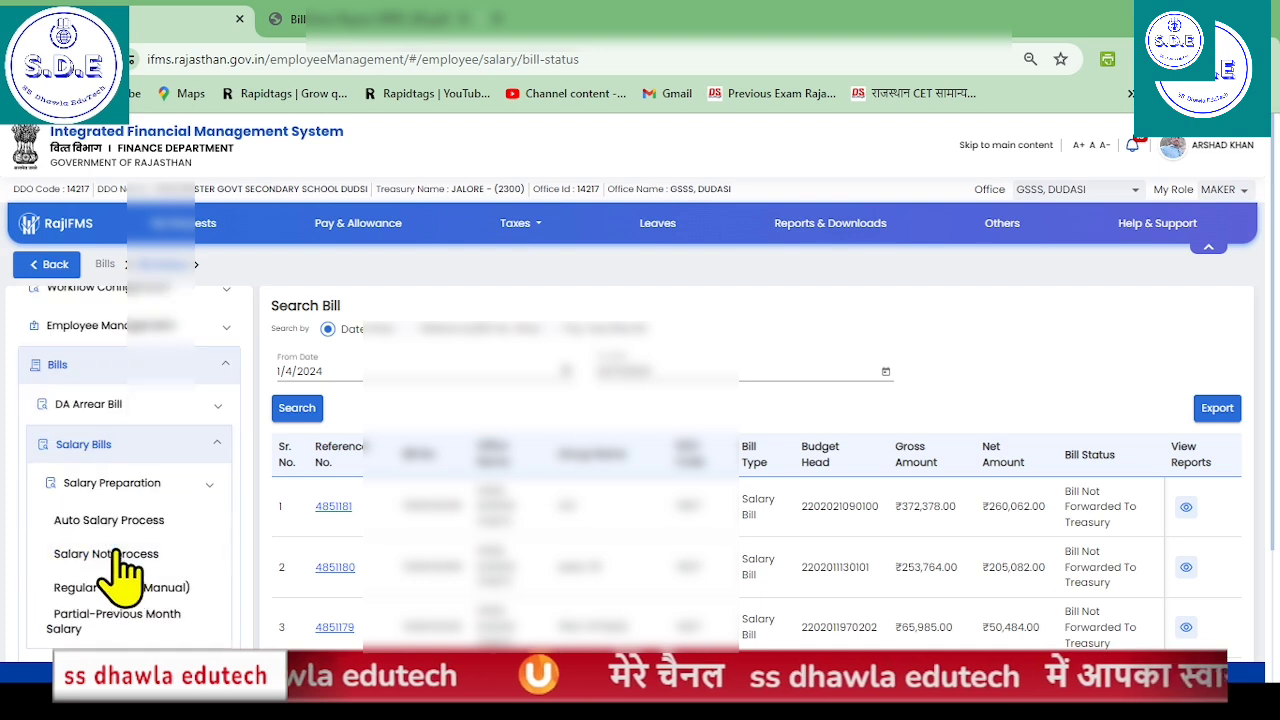
Search Auto Salary Process for financial year 2024-2025, month APRIL-2024 and group LEC.
{"action": "left_click", "coordinate": [98, 522]}
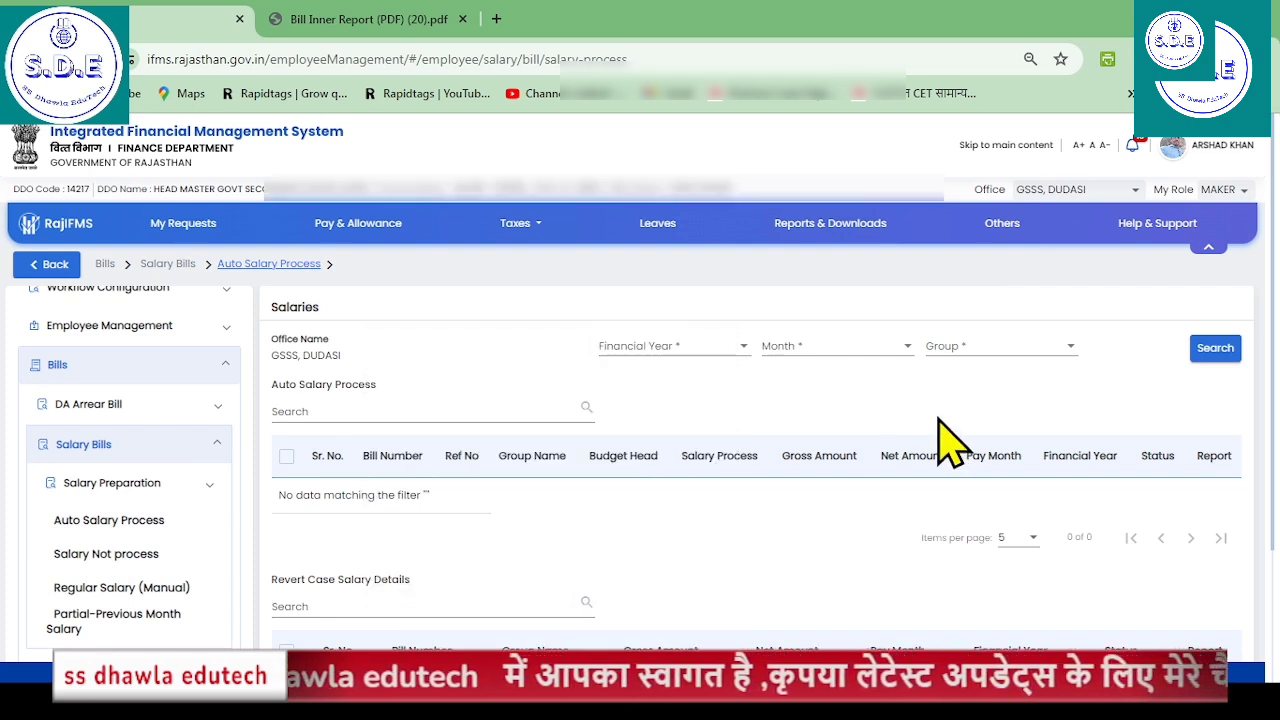
{"action": "left_click", "coordinate": [700, 355]}
{"action": "left_click", "coordinate": [645, 378]}
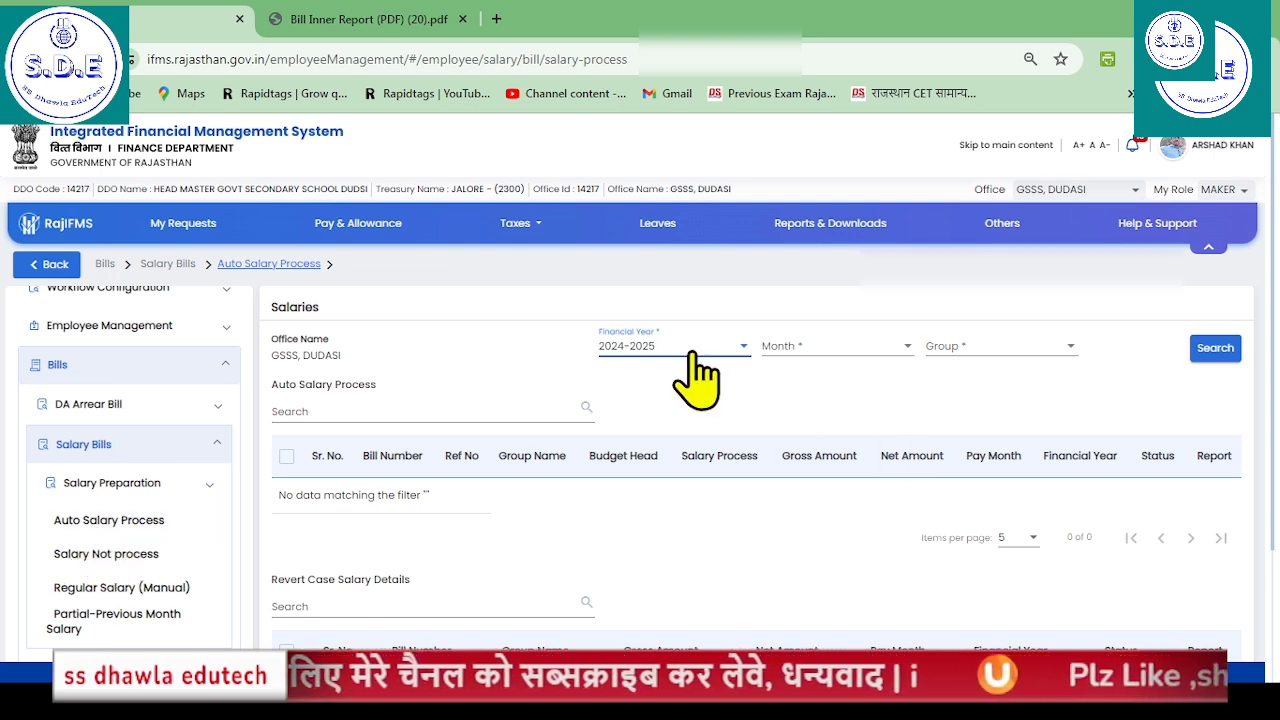
{"action": "left_click", "coordinate": [804, 362]}
{"action": "left_click", "coordinate": [781, 385]}
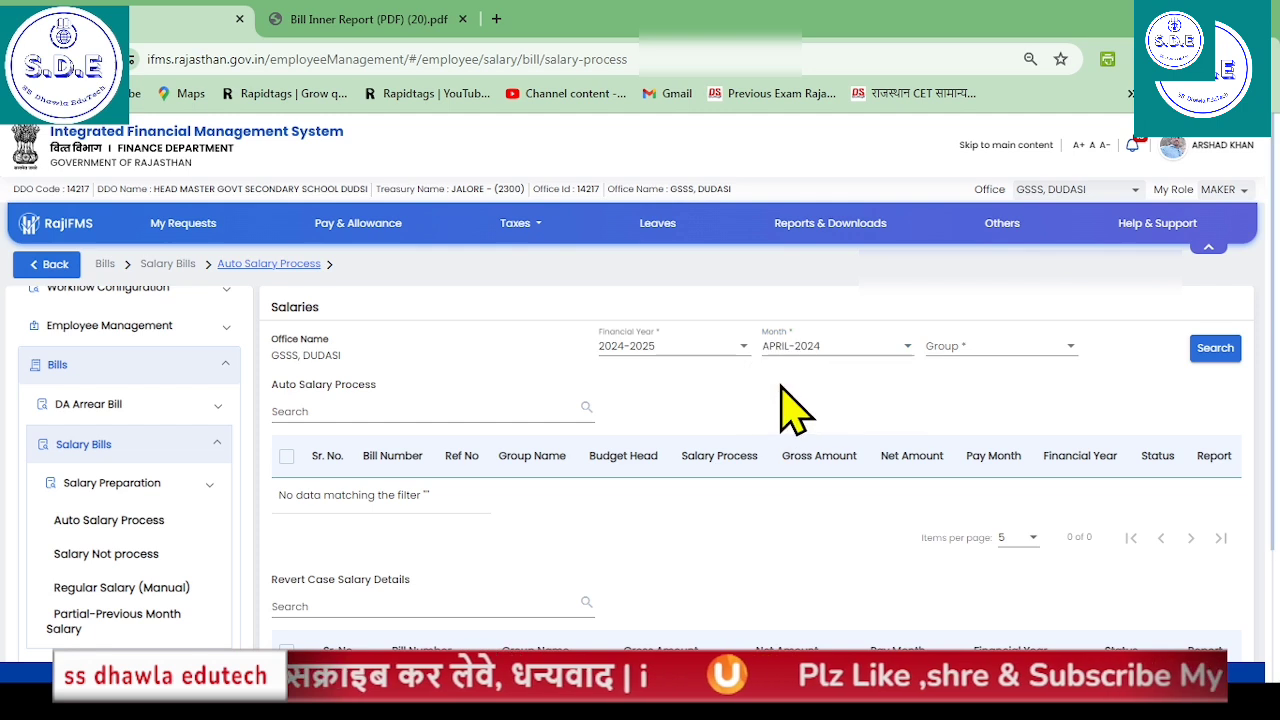
{"action": "left_click", "coordinate": [968, 350]}
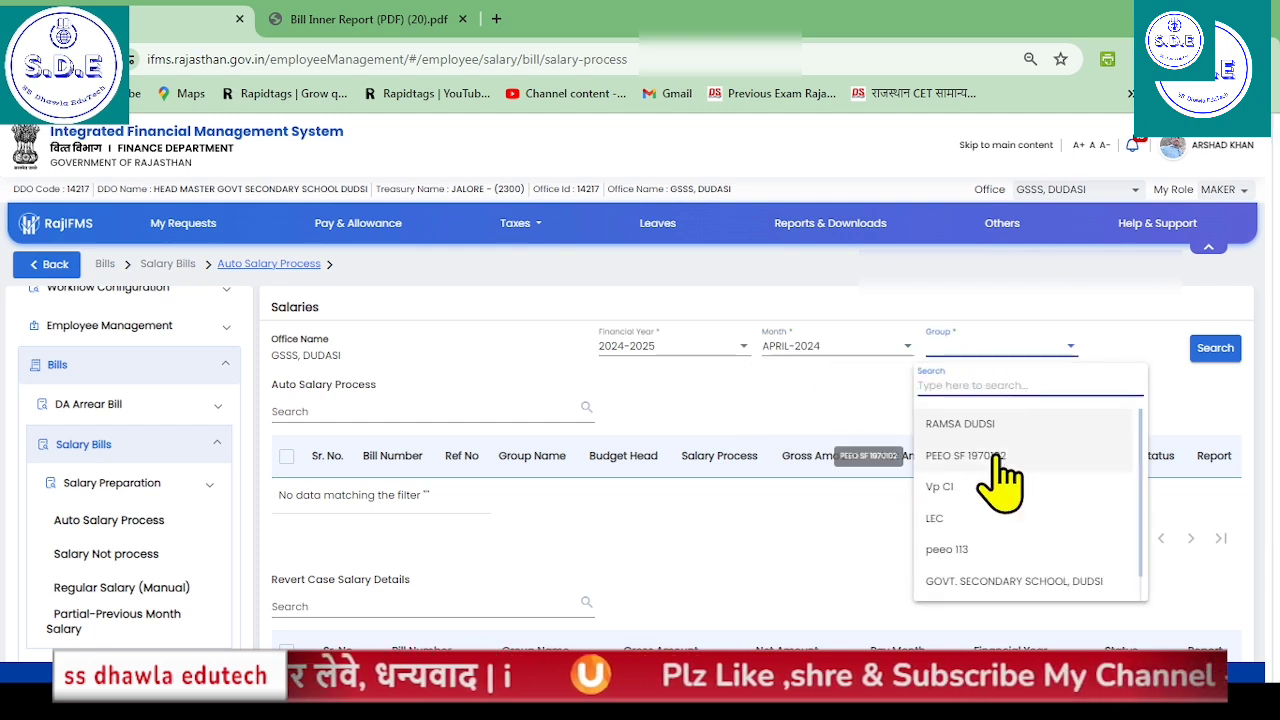
{"action": "left_click", "coordinate": [937, 519]}
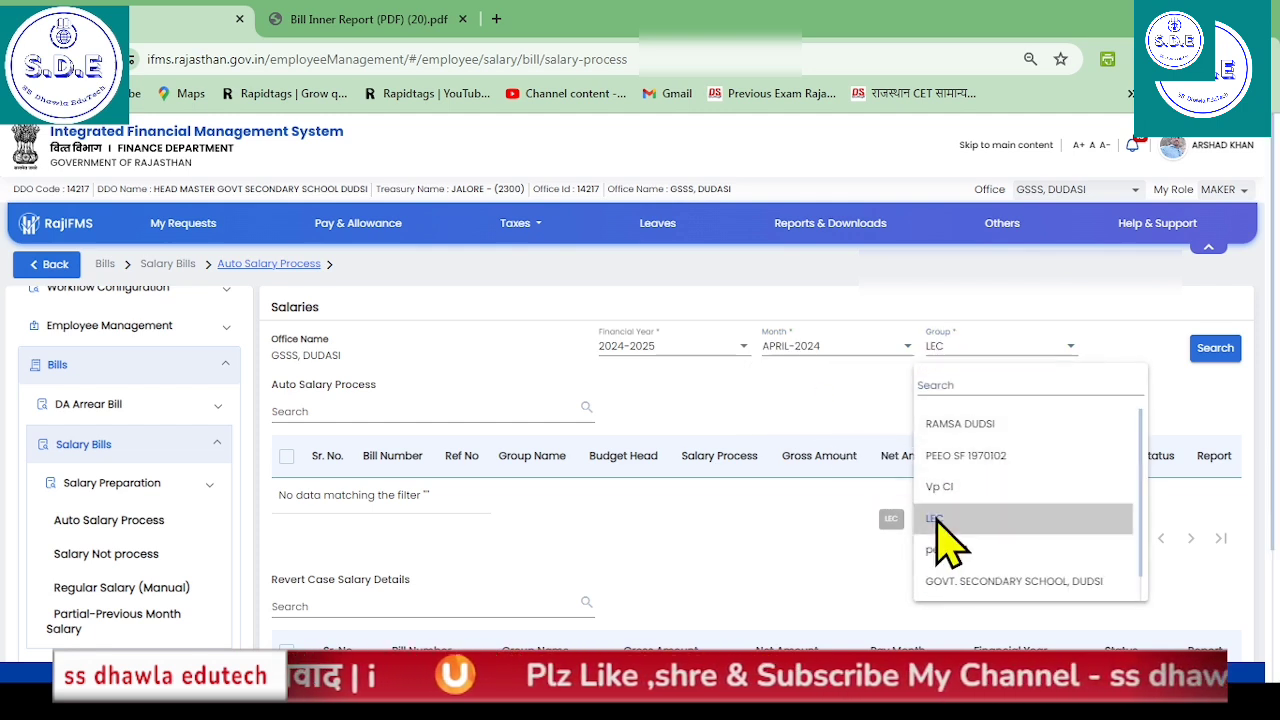
{"action": "double_click", "coordinate": [937, 521]}
{"action": "left_click", "coordinate": [1213, 354]}
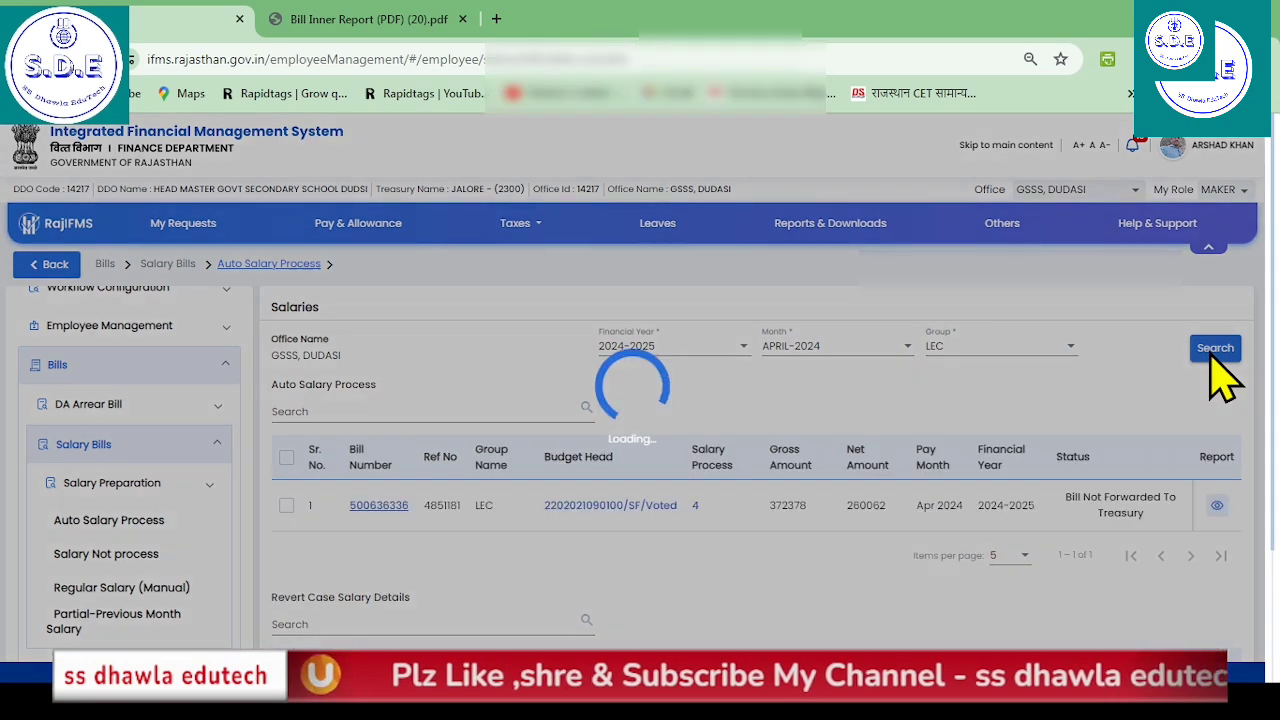
Check the treasury status of the LEC bill in the Auto Salary Process results.
{"action": "scroll", "coordinate": [305, 505], "scroll_direction": "down", "scroll_amount": 1}
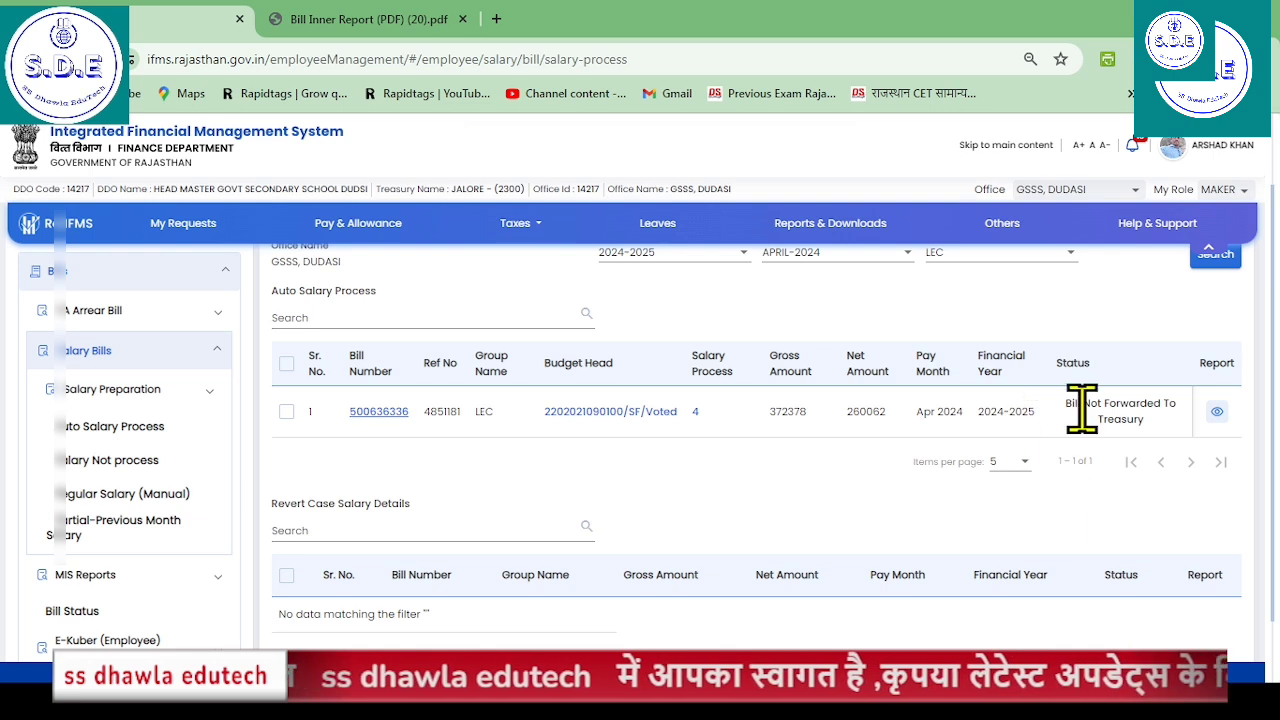
{"action": "left_click_drag", "start_coordinate": [1058, 365], "coordinate": [1180, 457]}
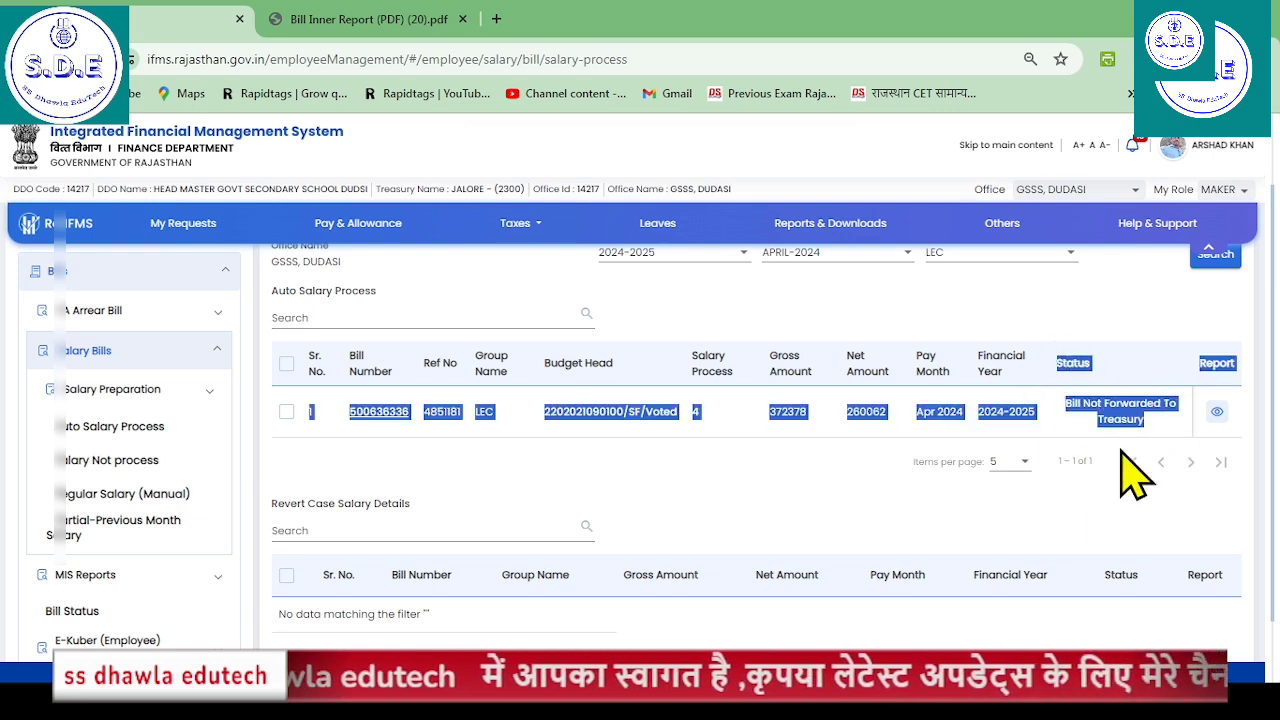
{"action": "left_click", "coordinate": [1135, 412]}
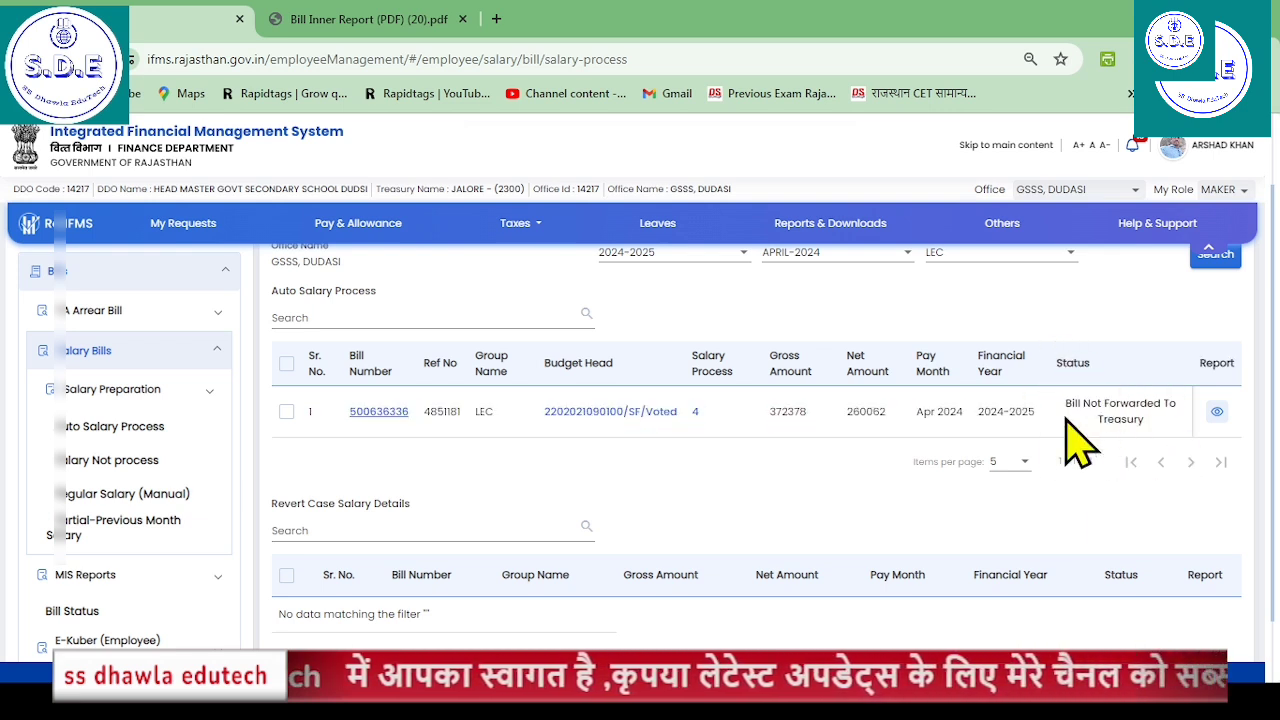
{"action": "left_click_drag", "start_coordinate": [1068, 408], "coordinate": [1171, 443]}
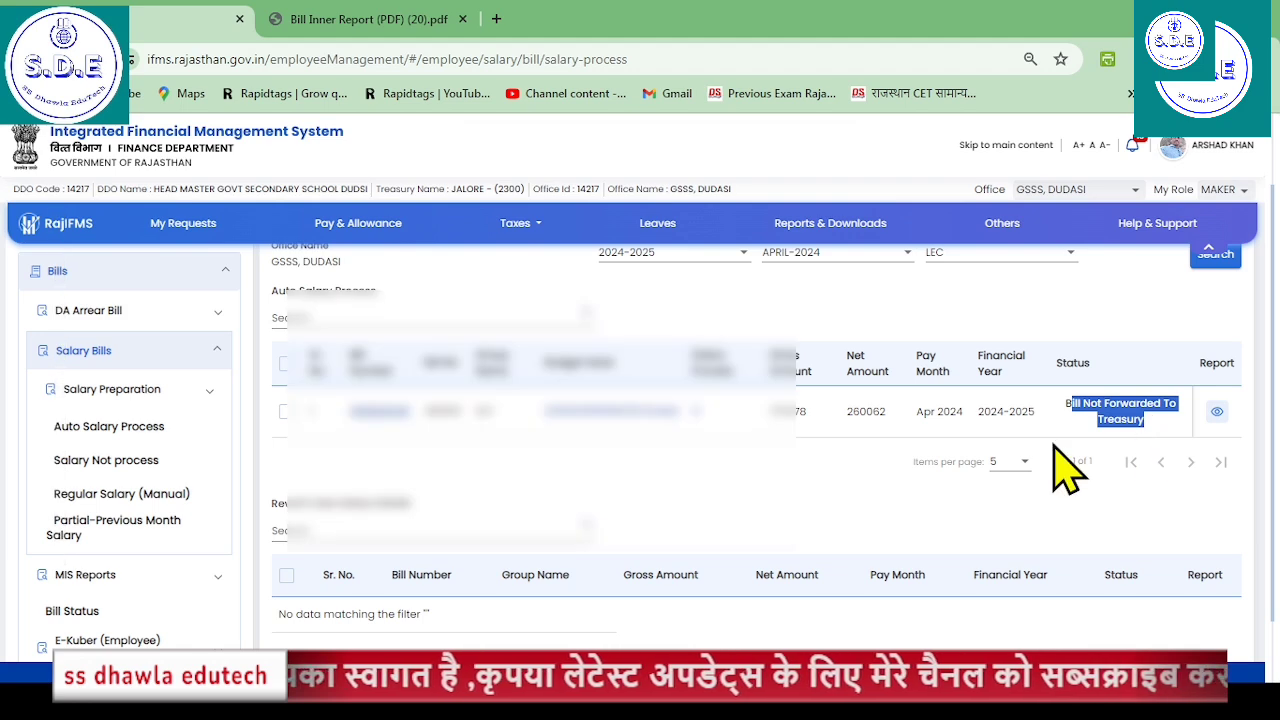
Open the LEC bill's Pay Bill Details and review its employee salary table.
{"action": "left_click", "coordinate": [375, 411]}
{"action": "scroll", "coordinate": [740, 440], "scroll_direction": "down", "scroll_amount": 1}
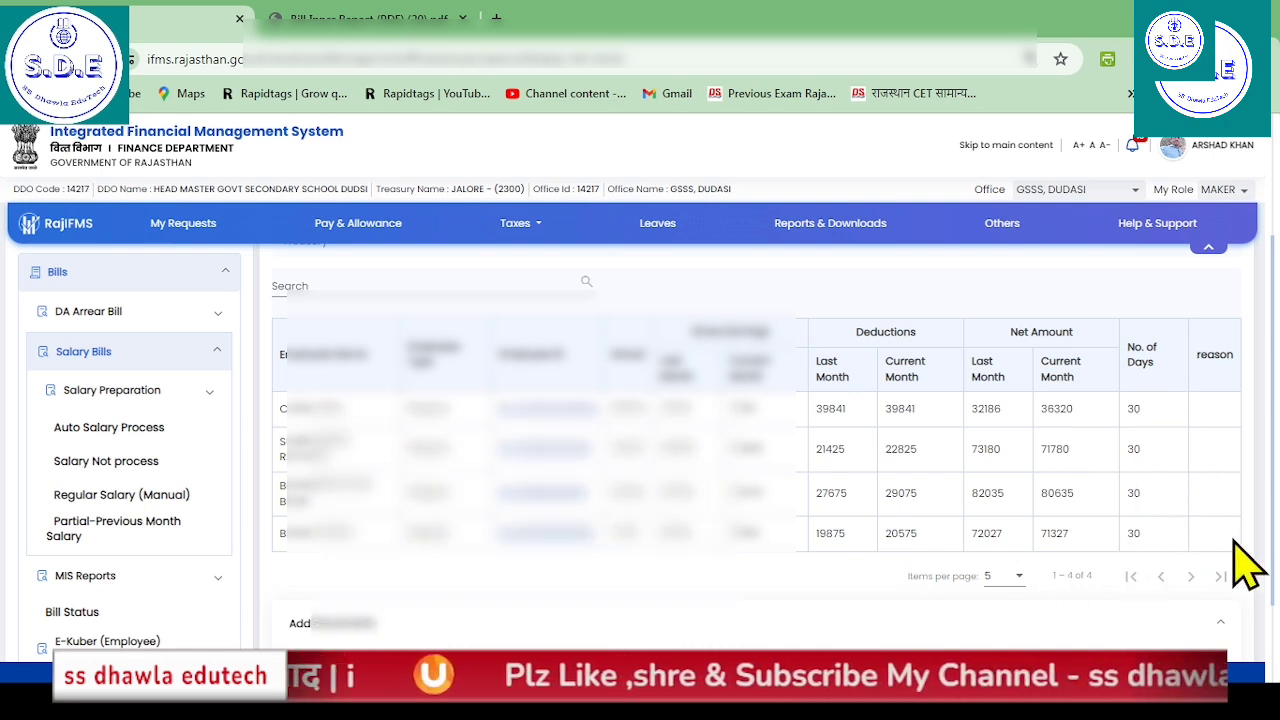
{"action": "scroll", "coordinate": [1180, 560], "scroll_direction": "up", "scroll_amount": 2}
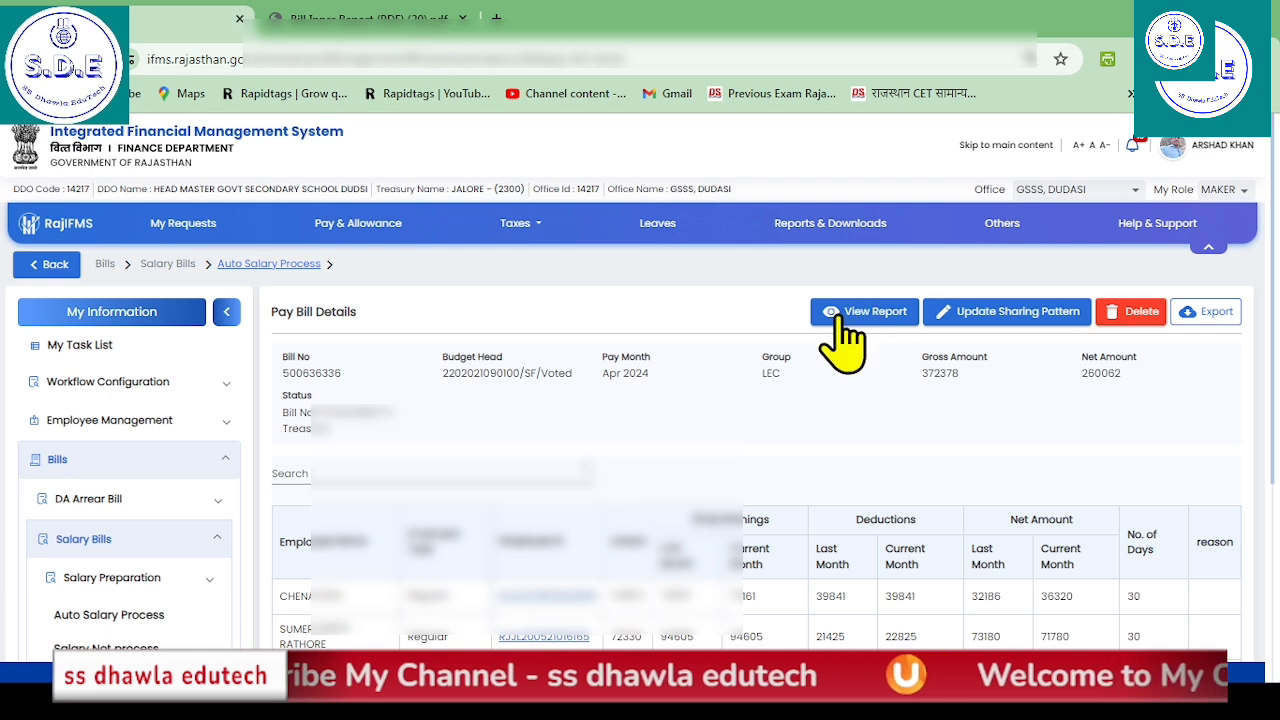
View the Update Sharing Pattern form, close it without changes, and review the employees' earnings, deductions and net amounts.
{"action": "left_click", "coordinate": [1013, 322]}
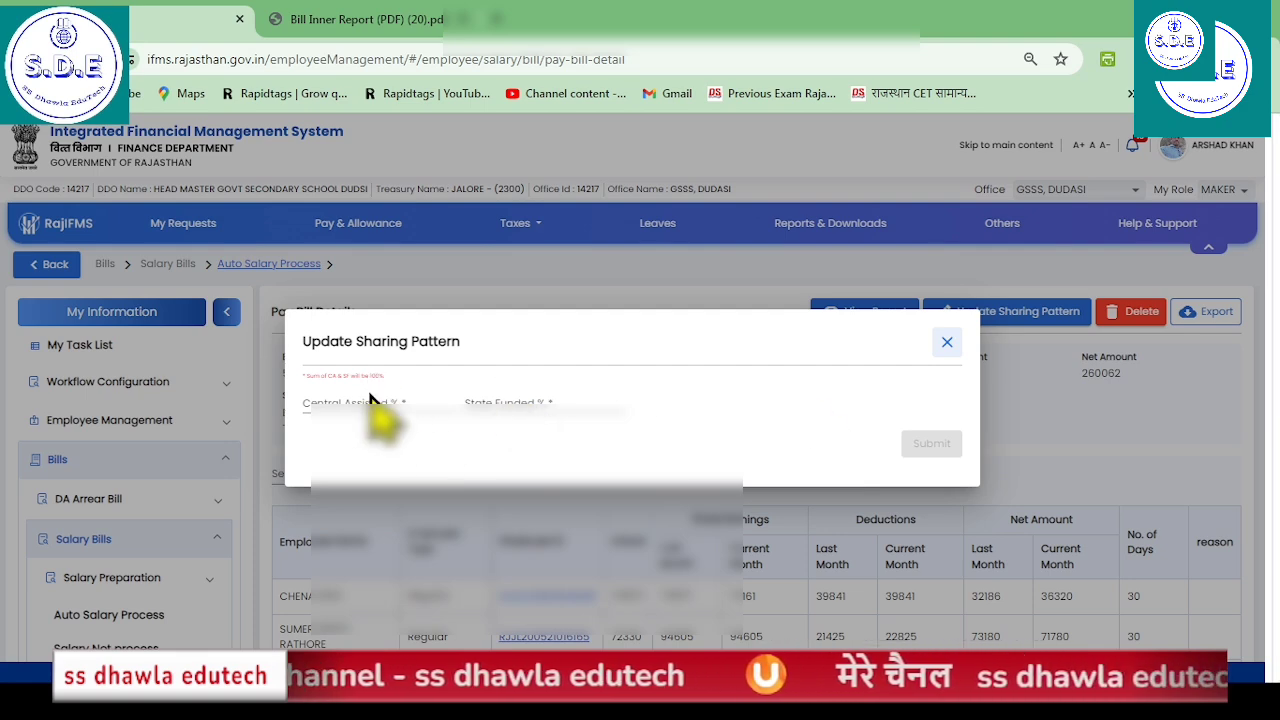
{"action": "left_click", "coordinate": [947, 342]}
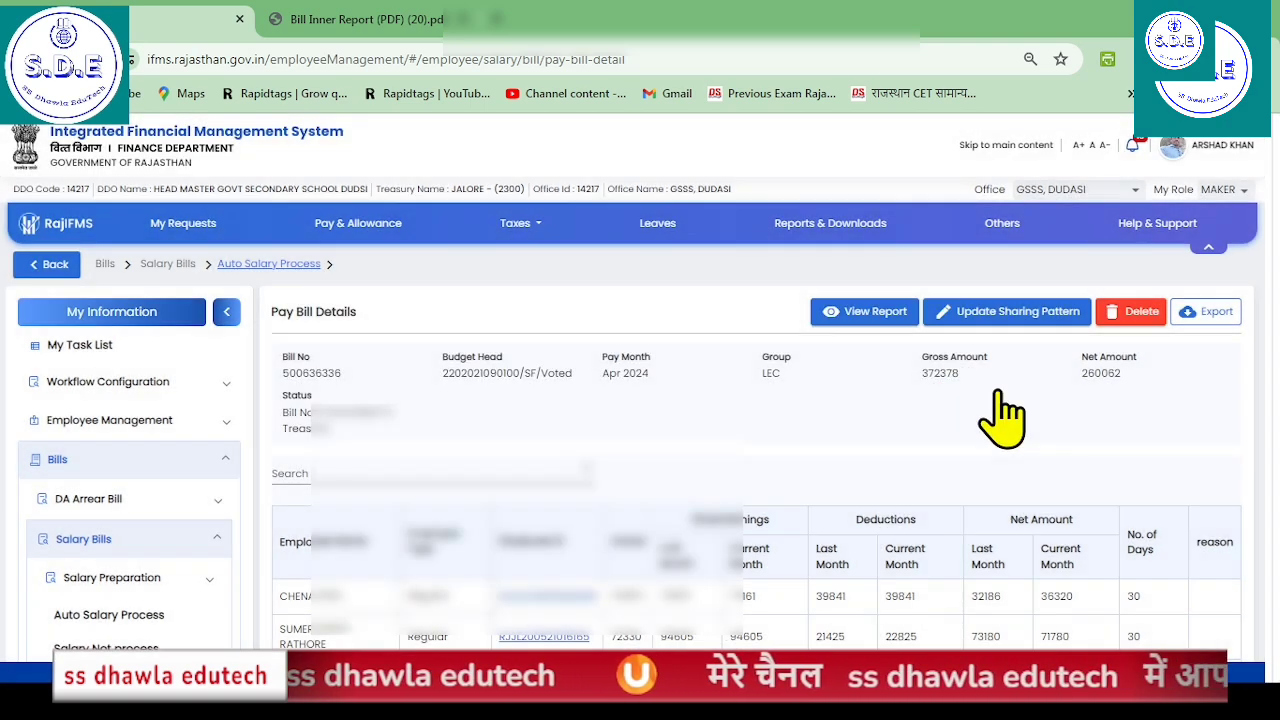
{"action": "scroll", "coordinate": [749, 600], "scroll_direction": "down", "scroll_amount": 2}
{"action": "scroll", "coordinate": [486, 586], "scroll_direction": "up", "scroll_amount": 1}
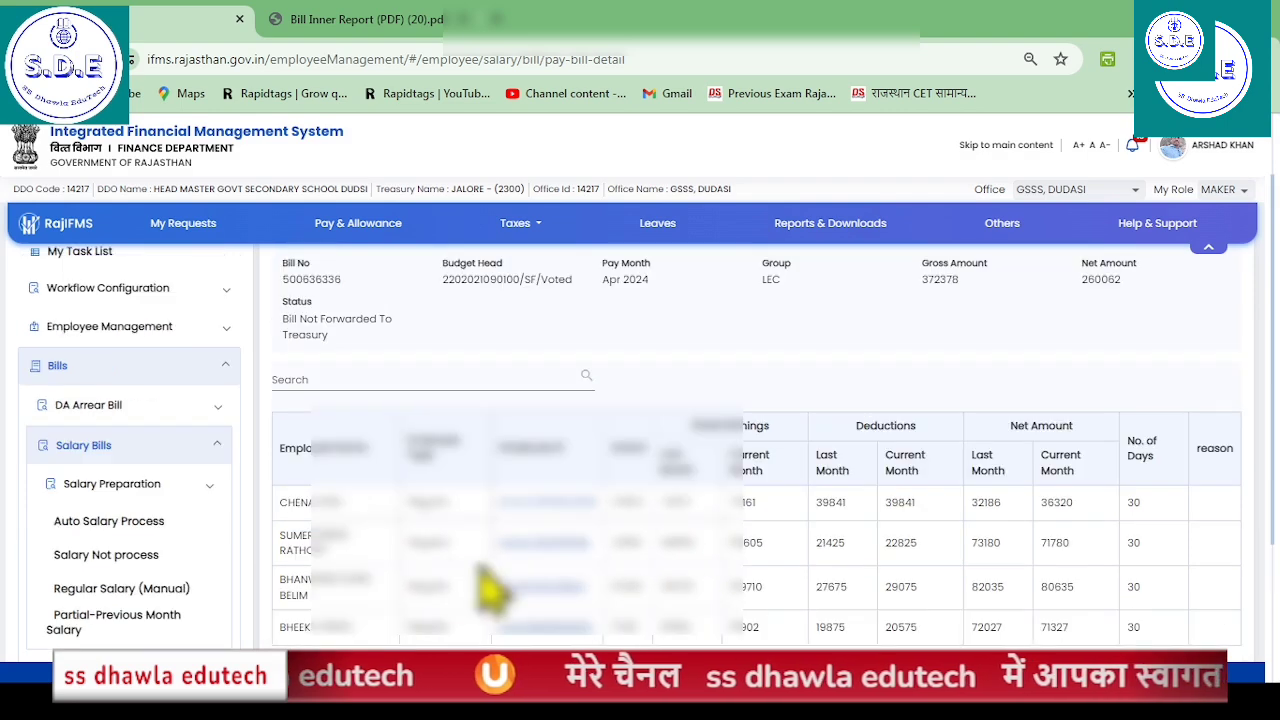
{"action": "scroll", "coordinate": [445, 625], "scroll_direction": "down", "scroll_amount": 1}
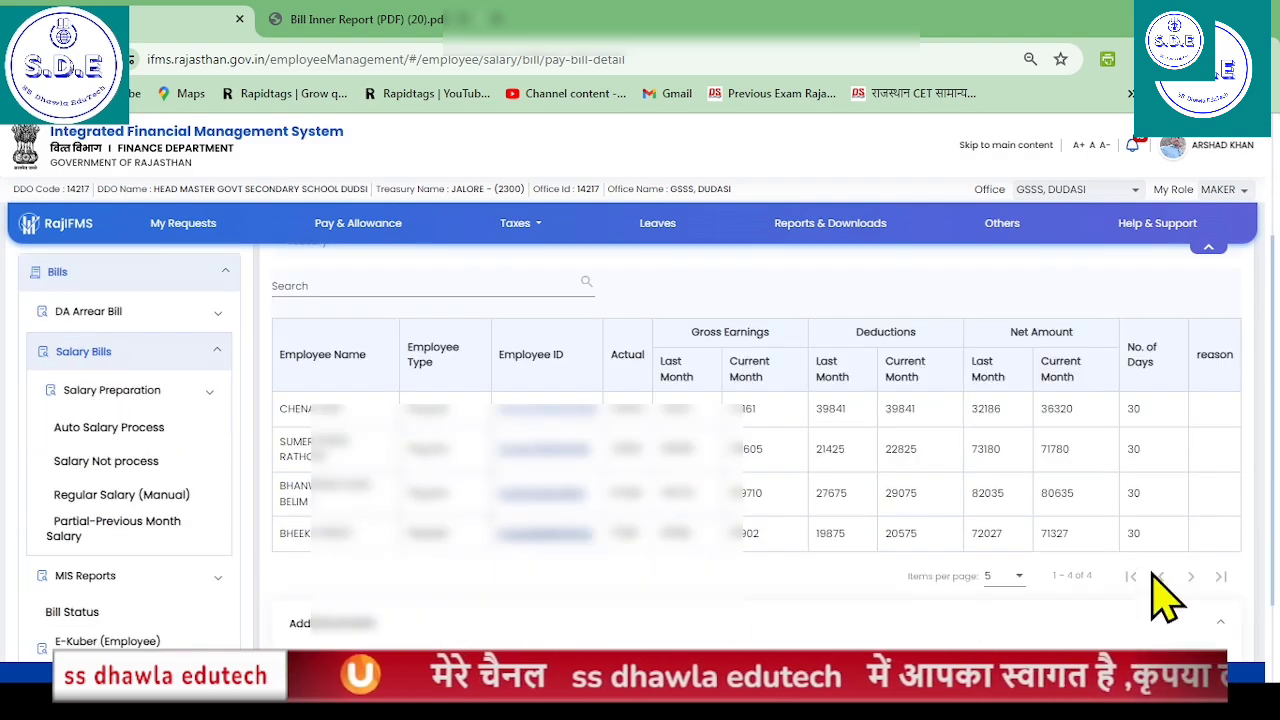
{"action": "scroll", "coordinate": [1172, 549], "scroll_direction": "up", "scroll_amount": 1}
{"action": "scroll", "coordinate": [1190, 525], "scroll_direction": "up", "scroll_amount": 1}
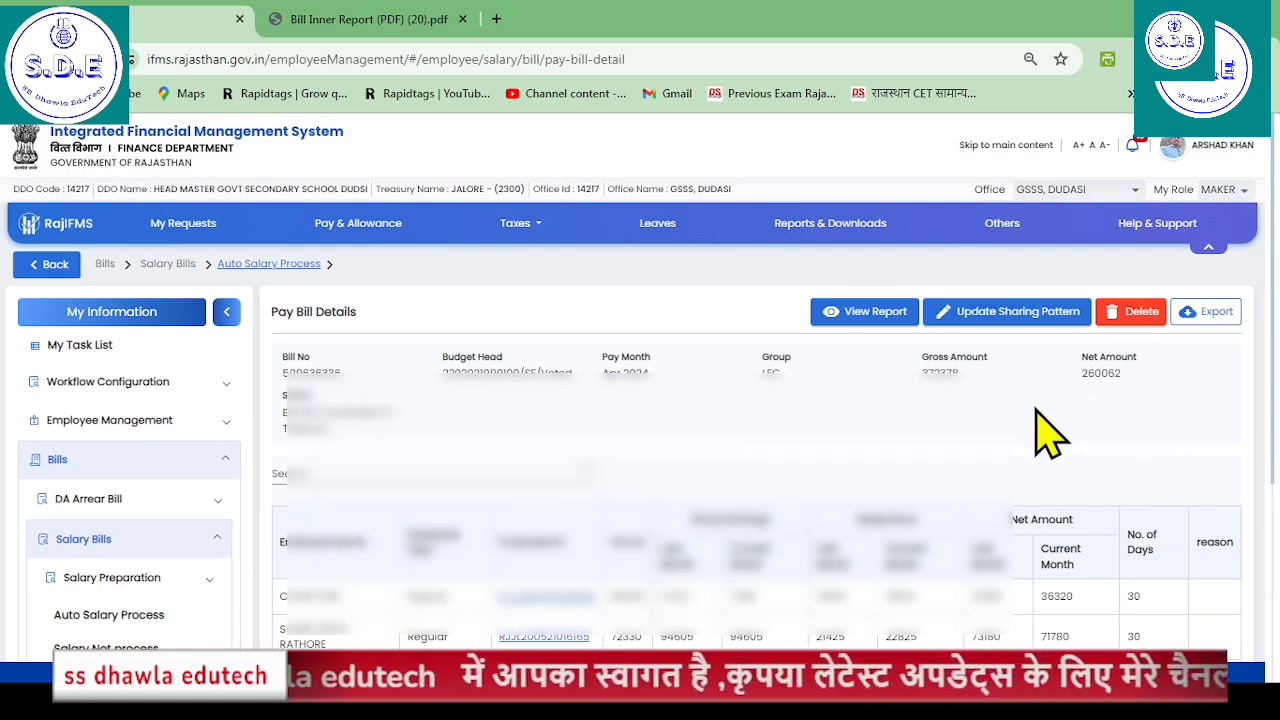
Open the pay bill's report and read through the Bill Inner Report (PDF) preview.
{"action": "left_click", "coordinate": [868, 314]}
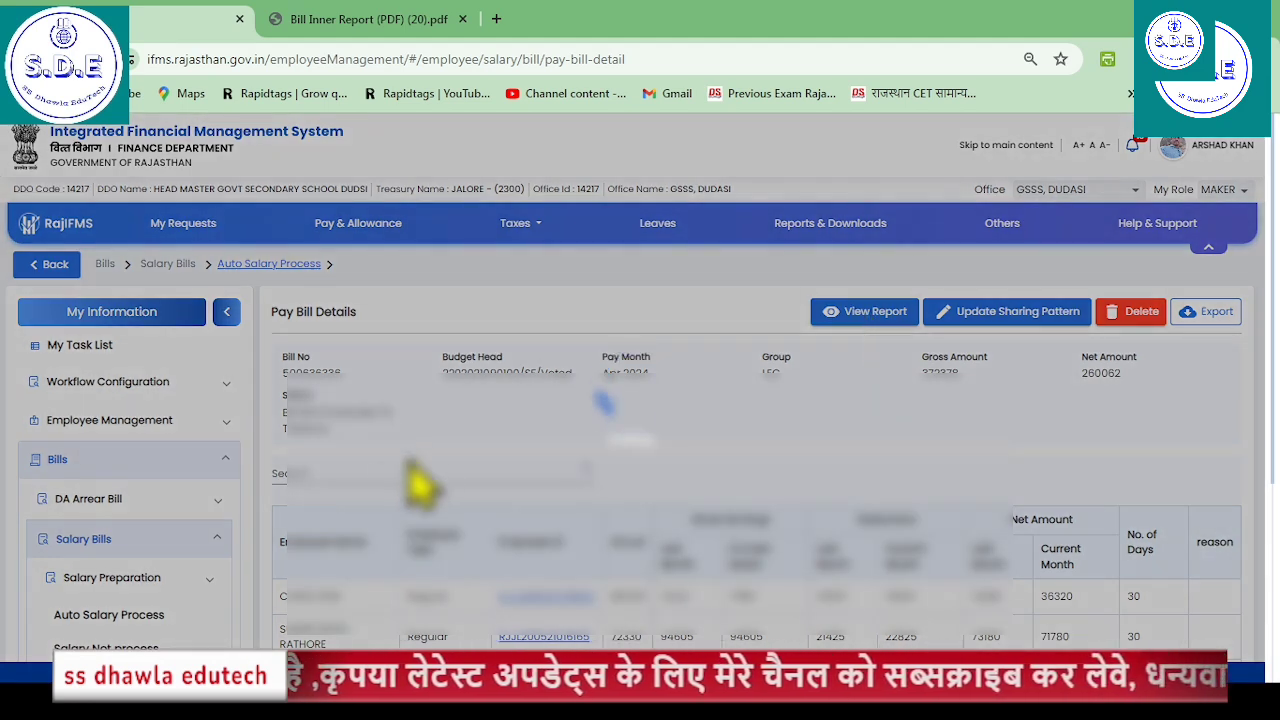
{"action": "scroll", "coordinate": [395, 500], "scroll_direction": "down", "scroll_amount": 1}
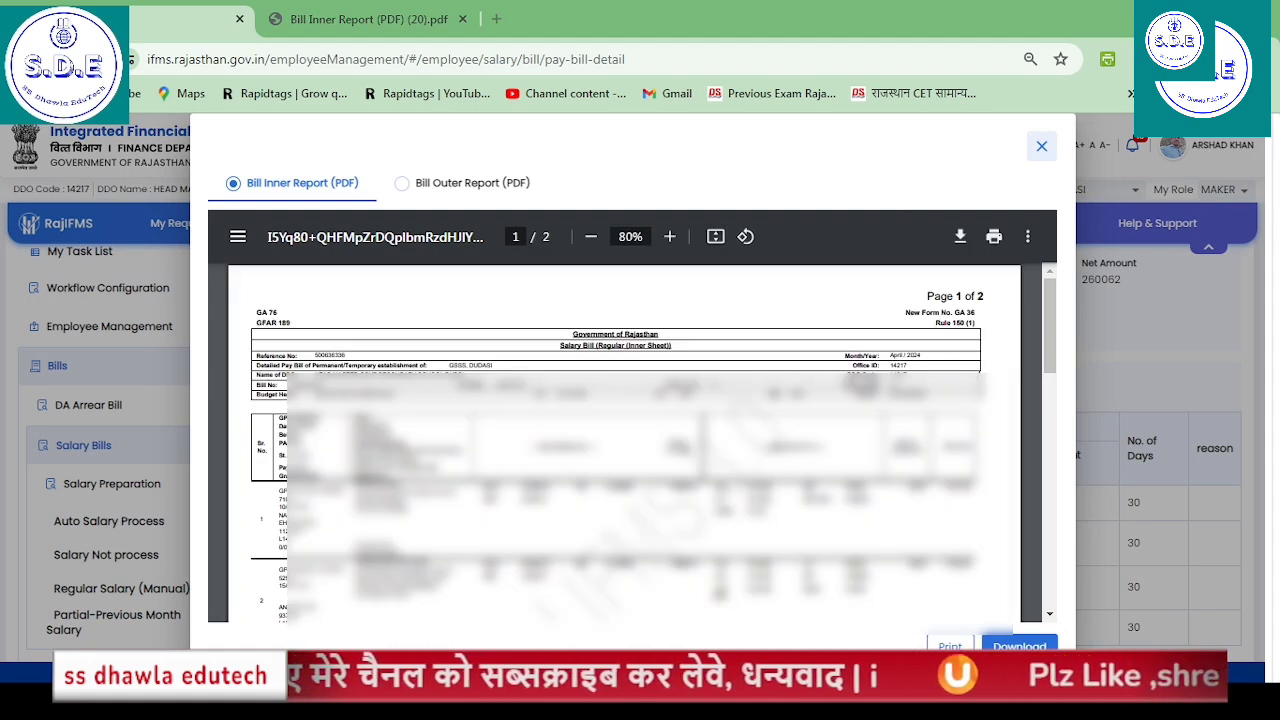
{"action": "scroll", "coordinate": [500, 378], "scroll_direction": "down", "scroll_amount": 1}
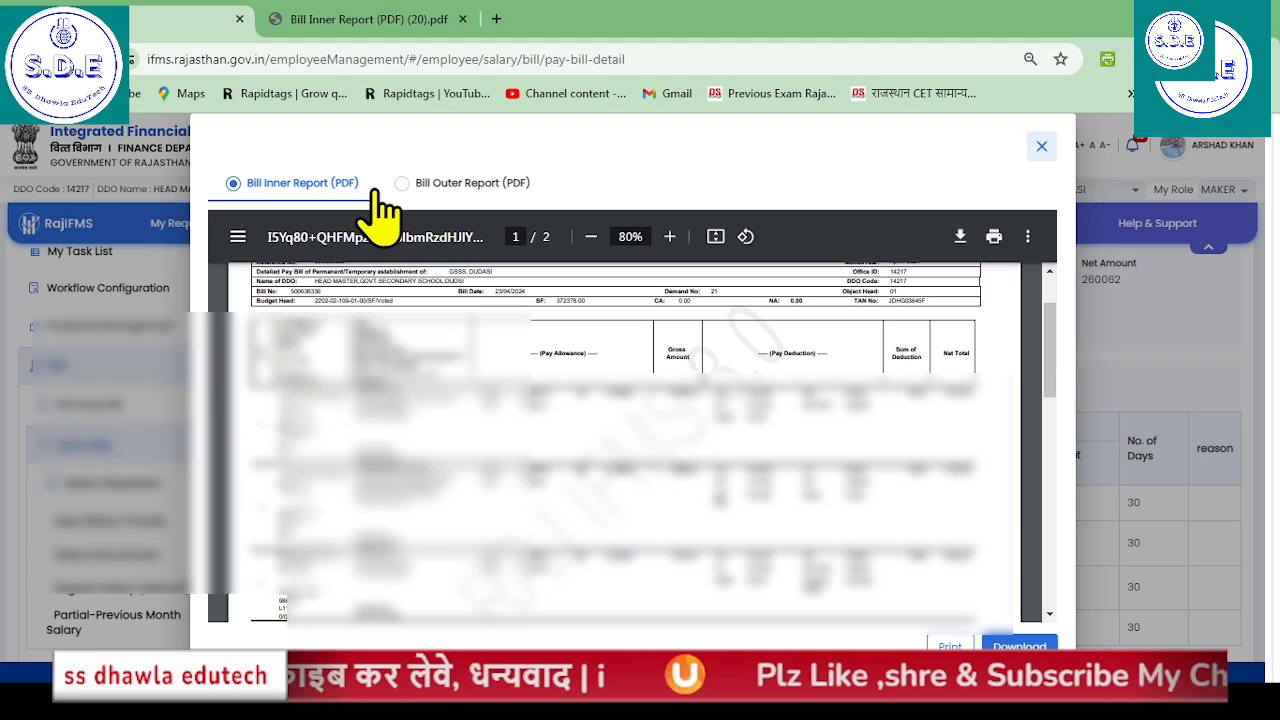
{"action": "scroll", "coordinate": [626, 340], "scroll_direction": "down", "scroll_amount": 10}
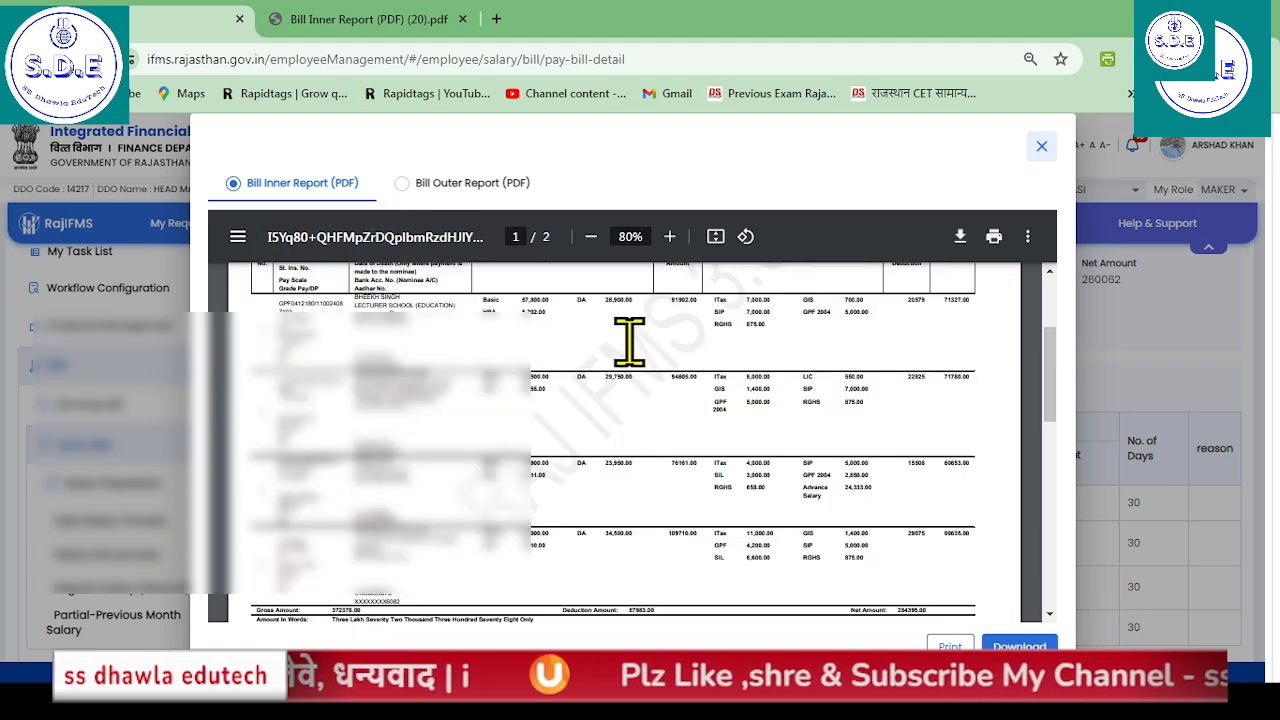
{"action": "scroll", "coordinate": [790, 430], "scroll_direction": "up", "scroll_amount": 10}
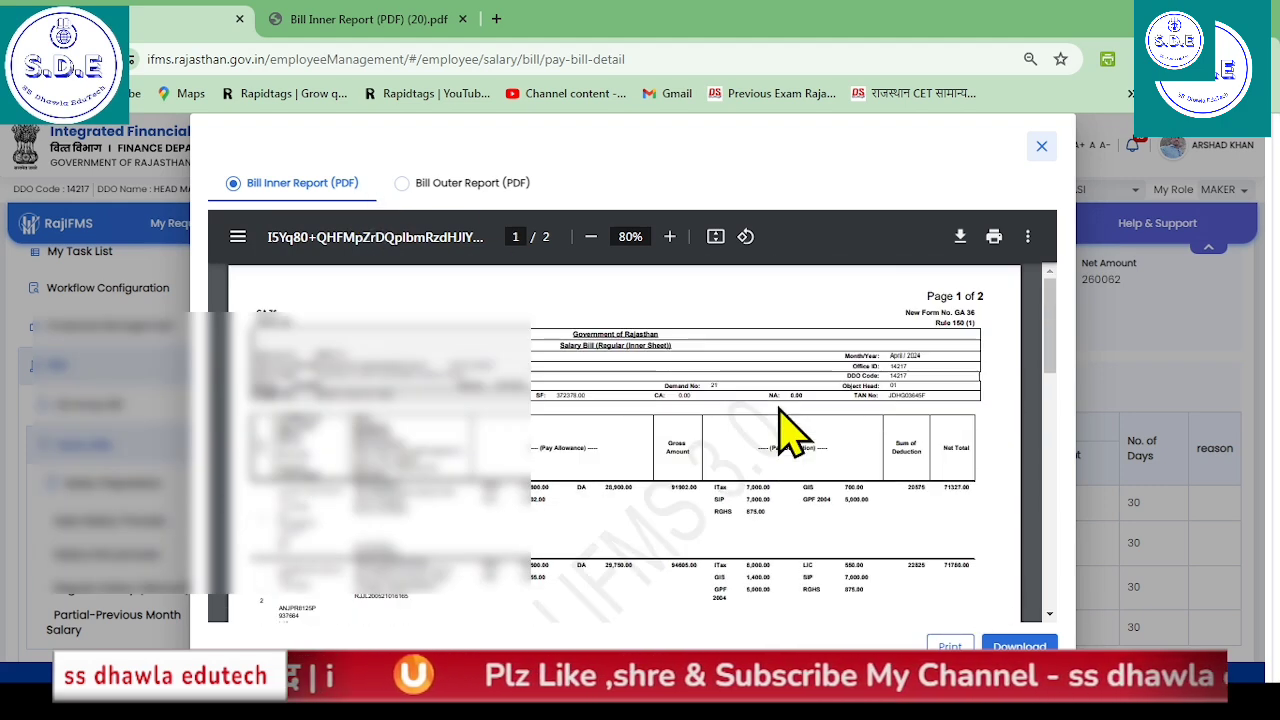
{"action": "scroll", "coordinate": [795, 435], "scroll_direction": "down", "scroll_amount": 2}
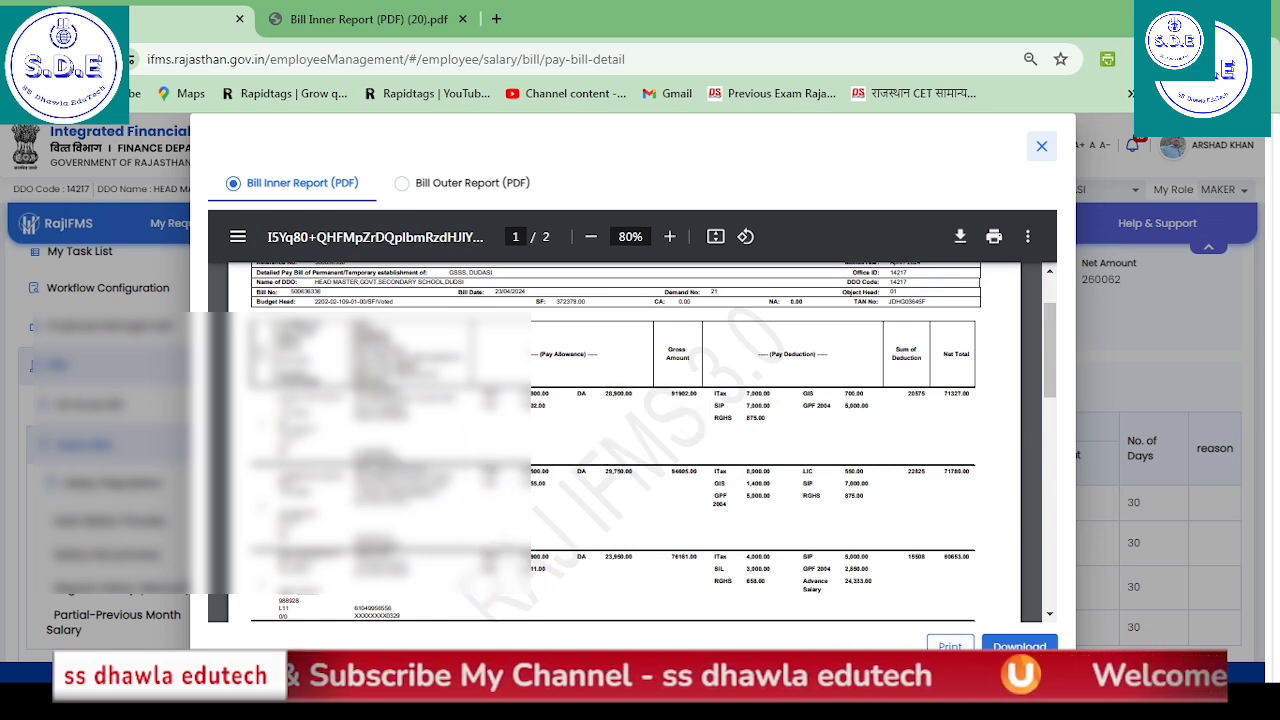
Download the Bill Inner Report, close the preview and bring up Bill Inner Report (PDF) (20).pdf.
{"action": "left_click", "coordinate": [1020, 647]}
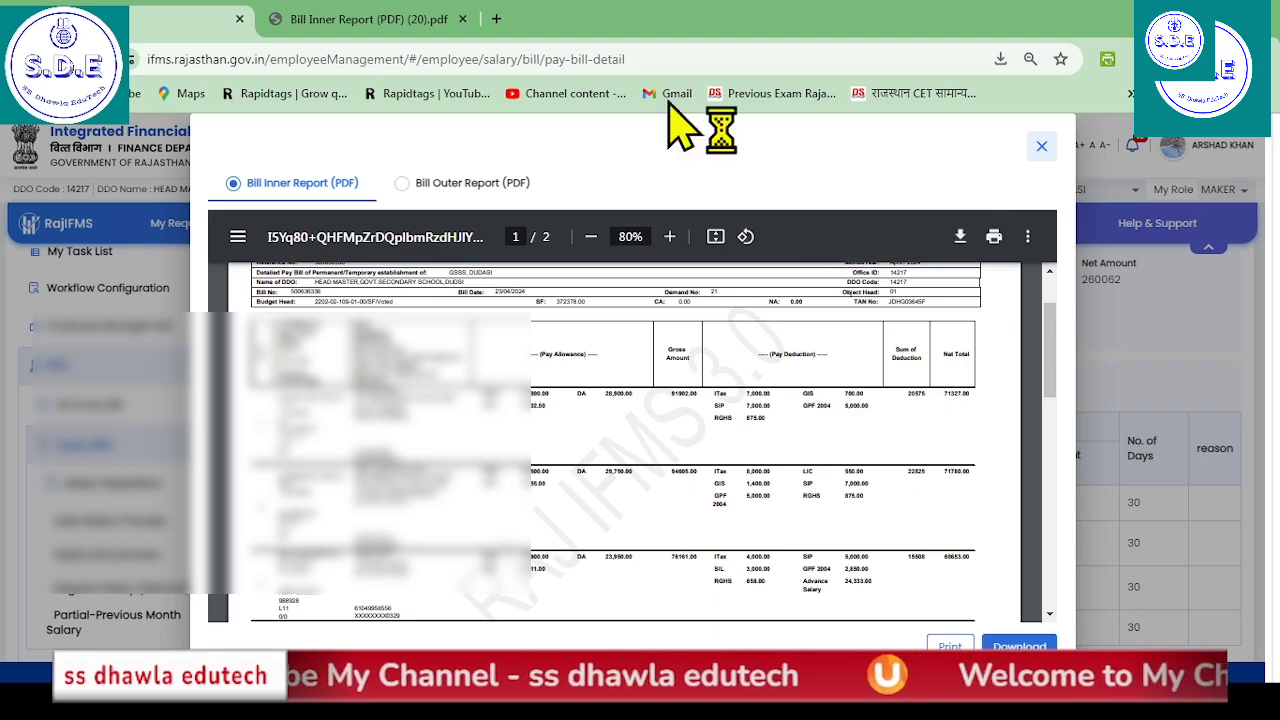
{"action": "left_click", "coordinate": [1041, 146]}
{"action": "left_click", "coordinate": [306, 23]}
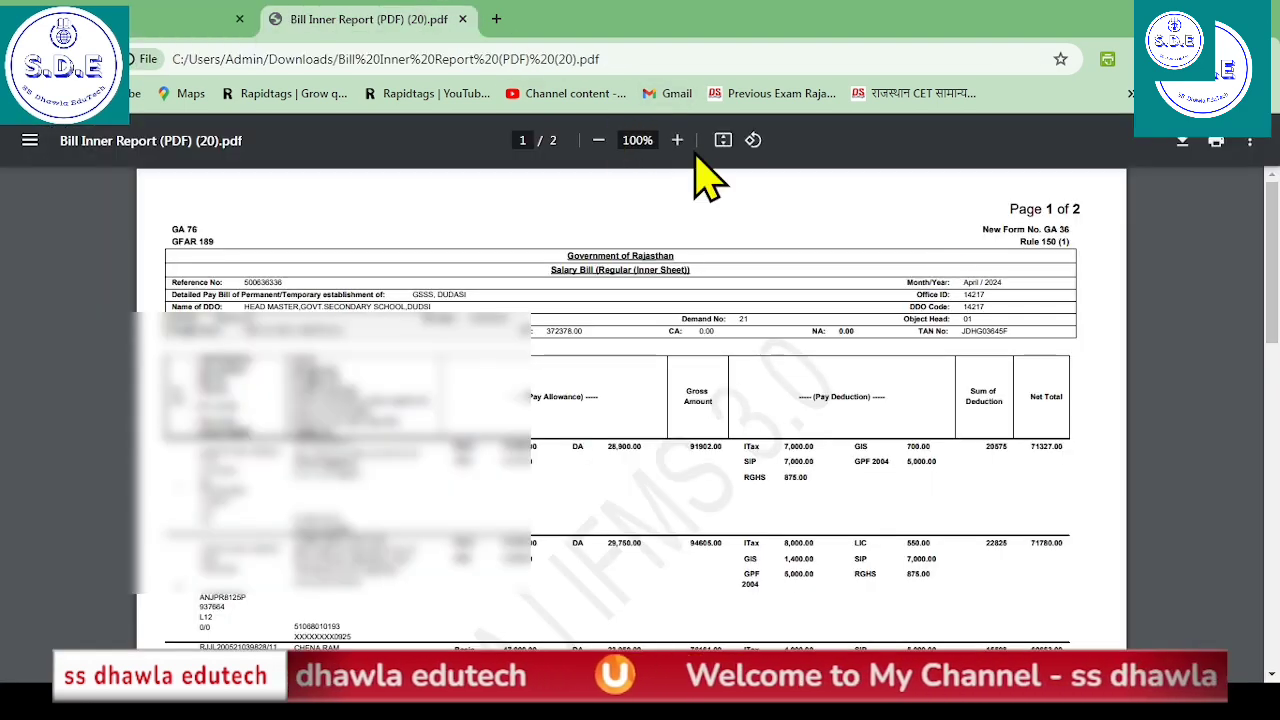
Enlarge the PDF to 175% and check the Month/Year entry in the salary bill header.
{"action": "left_click", "coordinate": [677, 140]}
{"action": "left_click", "coordinate": [677, 140]}
{"action": "left_click", "coordinate": [677, 140]}
{"action": "left_click", "coordinate": [677, 140]}
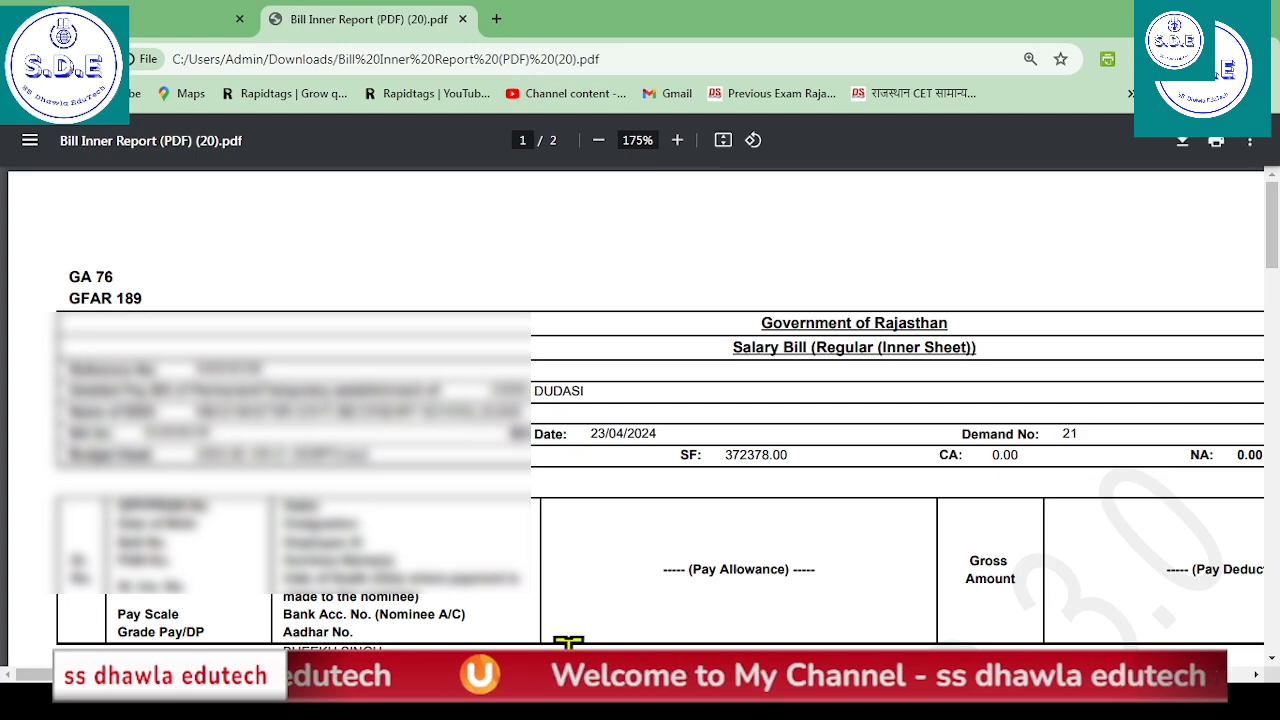
{"action": "left_click_drag", "start_coordinate": [560, 675], "coordinate": [817, 675]}
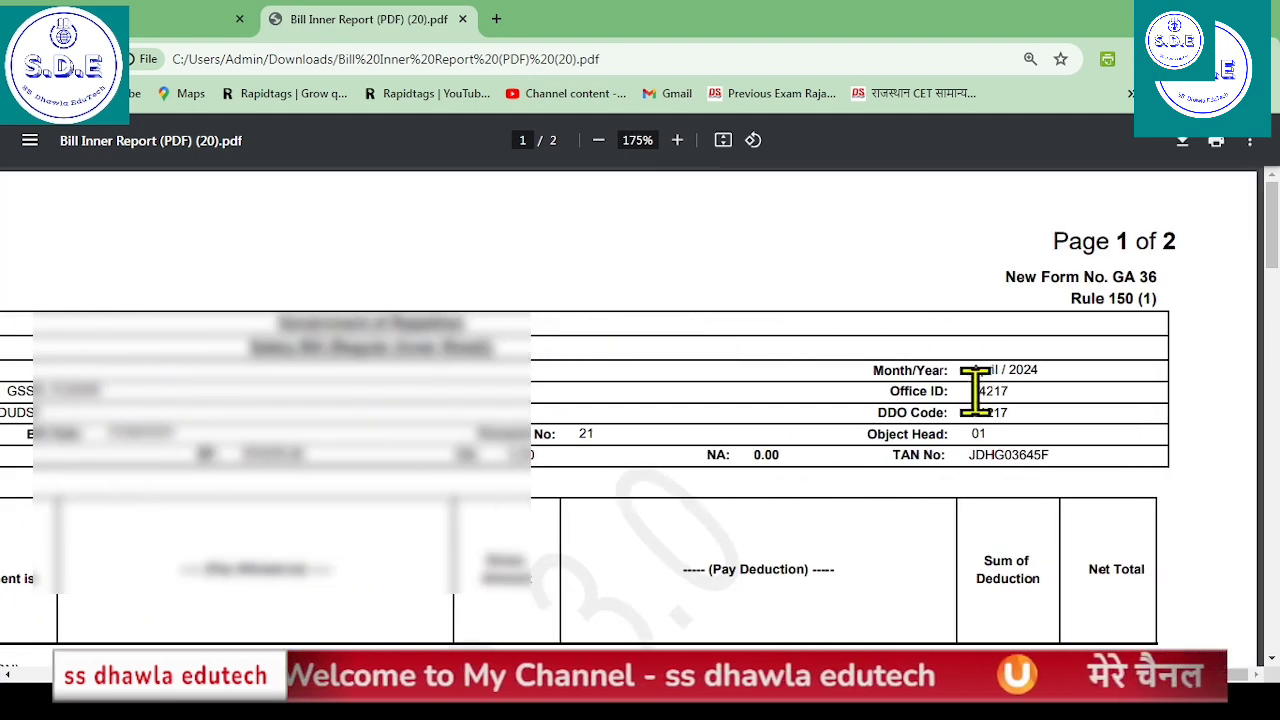
{"action": "left_click_drag", "start_coordinate": [970, 368], "coordinate": [1049, 373]}
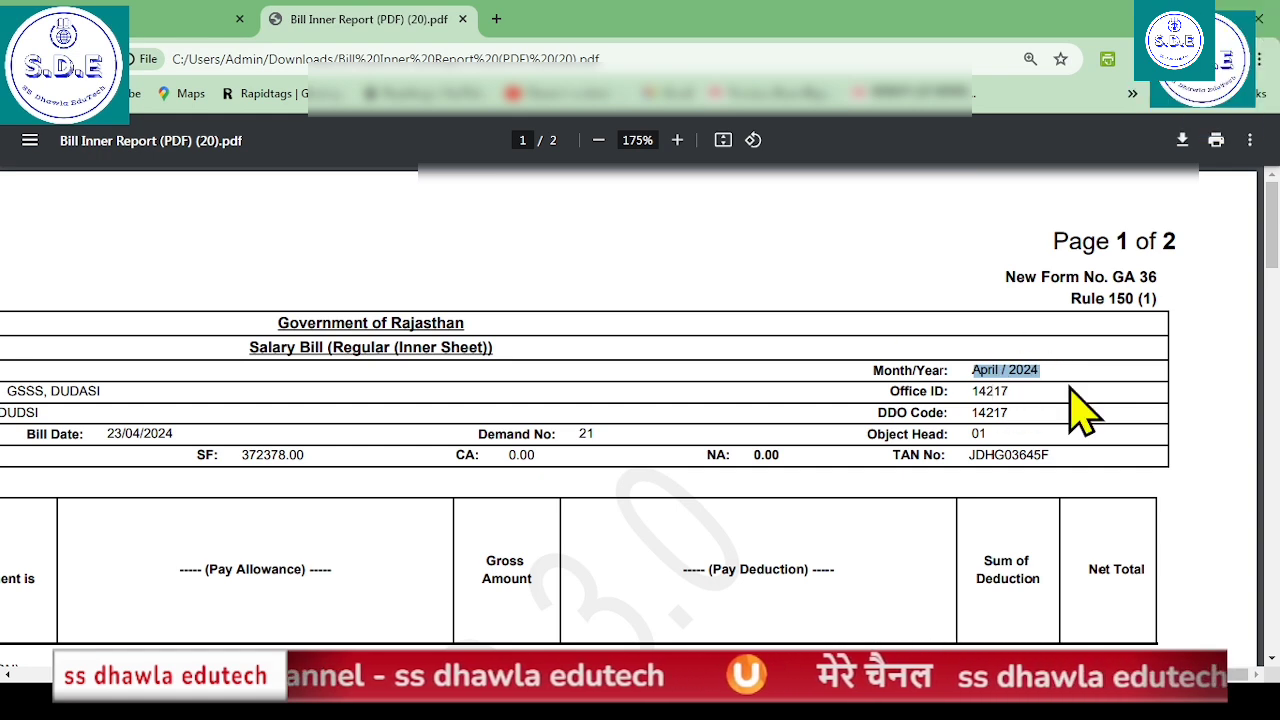
Examine the GIS deductions of the first and second employees under Pay Deduction in the inner sheet.
{"action": "scroll", "coordinate": [1071, 429], "scroll_direction": "down", "scroll_amount": 2}
{"action": "scroll", "coordinate": [990, 445], "scroll_direction": "down", "scroll_amount": 1}
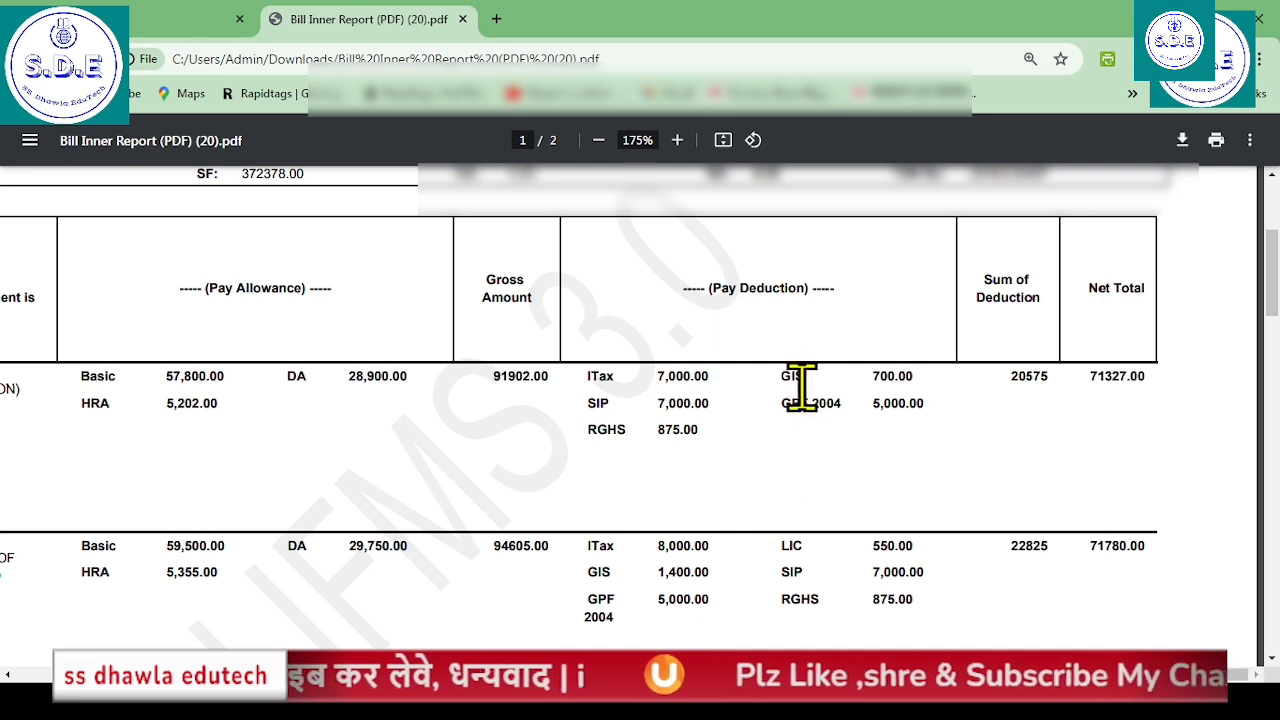
{"action": "left_click_drag", "start_coordinate": [778, 376], "coordinate": [823, 373]}
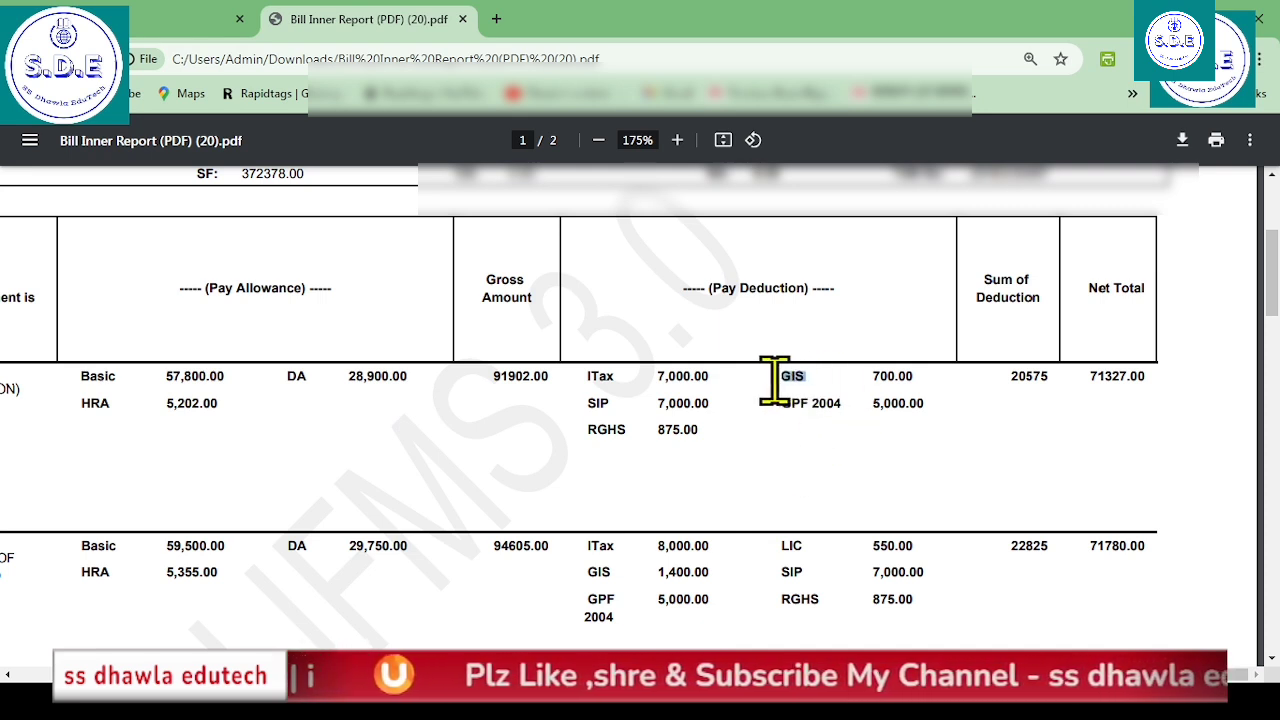
{"action": "left_click_drag", "start_coordinate": [775, 380], "coordinate": [850, 385]}
{"action": "left_click", "coordinate": [796, 372]}
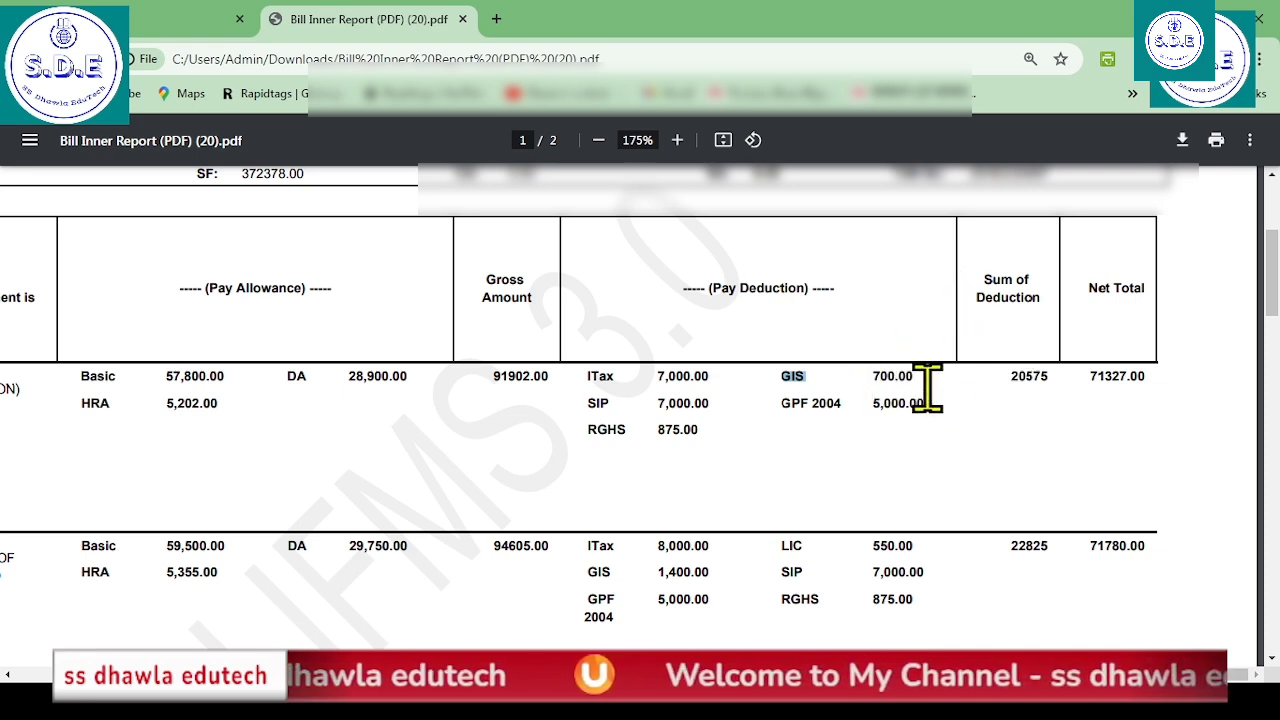
{"action": "left_click_drag", "start_coordinate": [873, 377], "coordinate": [908, 371]}
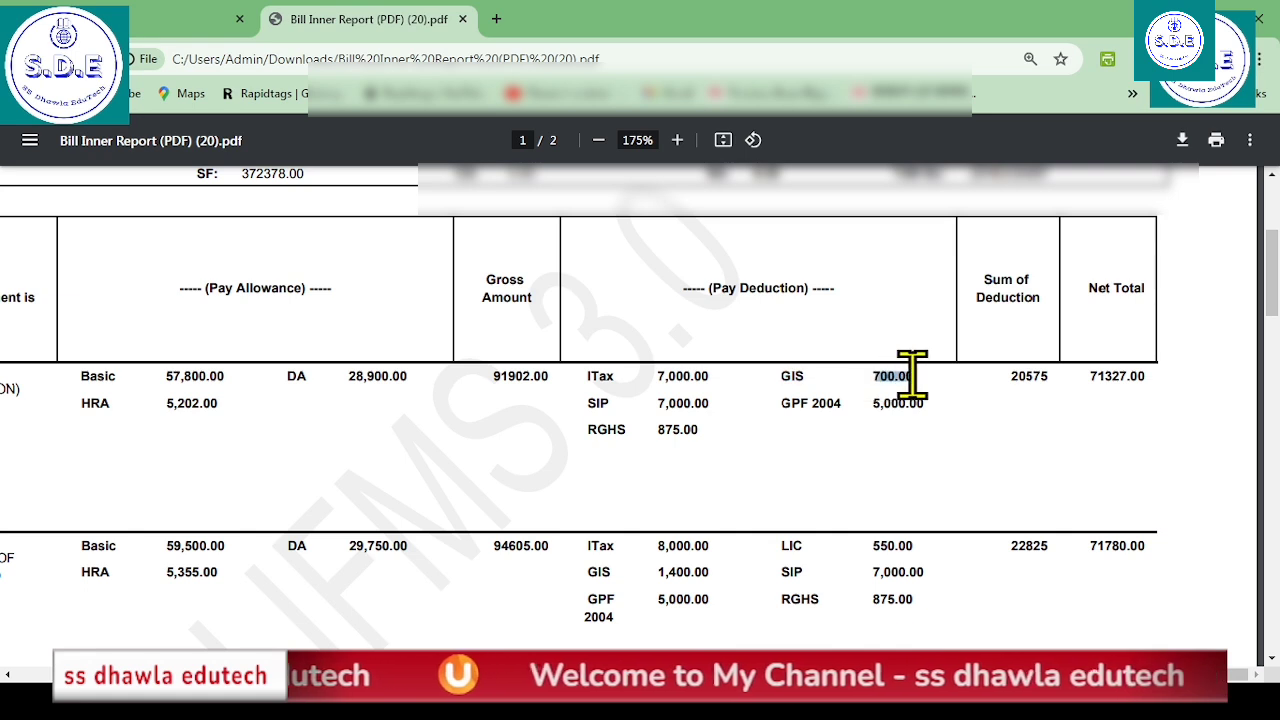
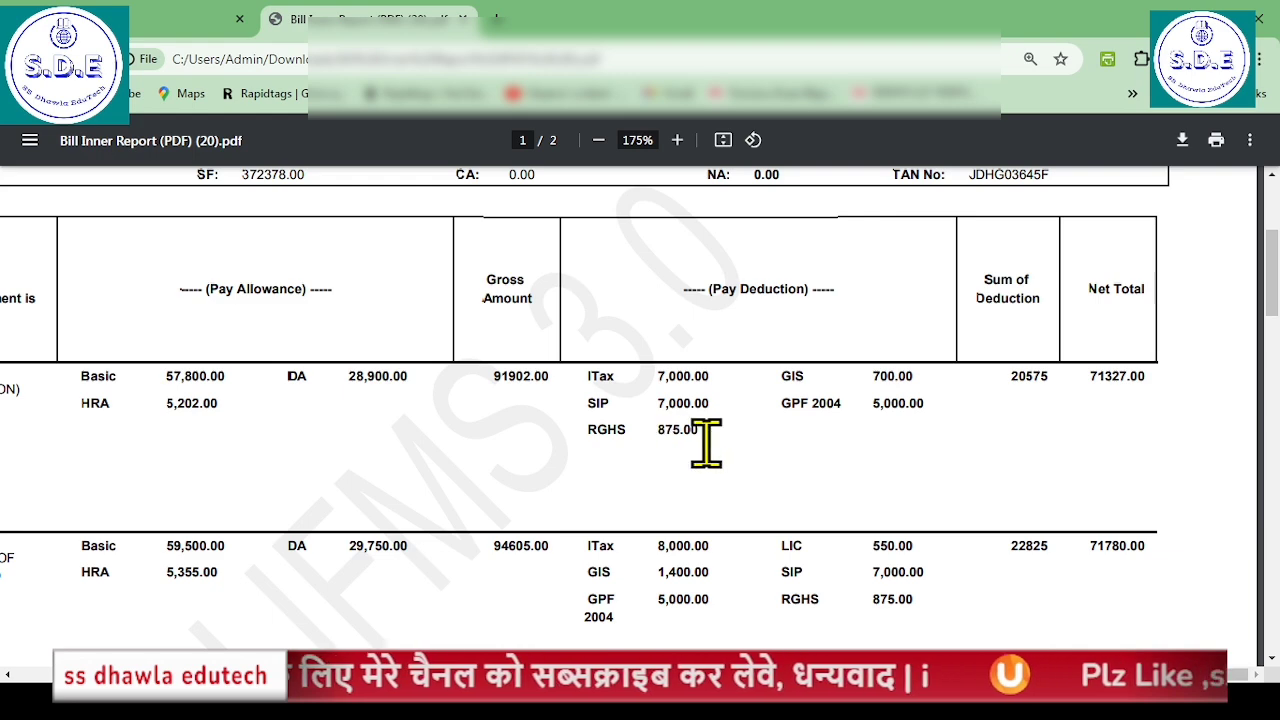
{"action": "scroll", "coordinate": [609, 443], "scroll_direction": "down", "scroll_amount": 1}
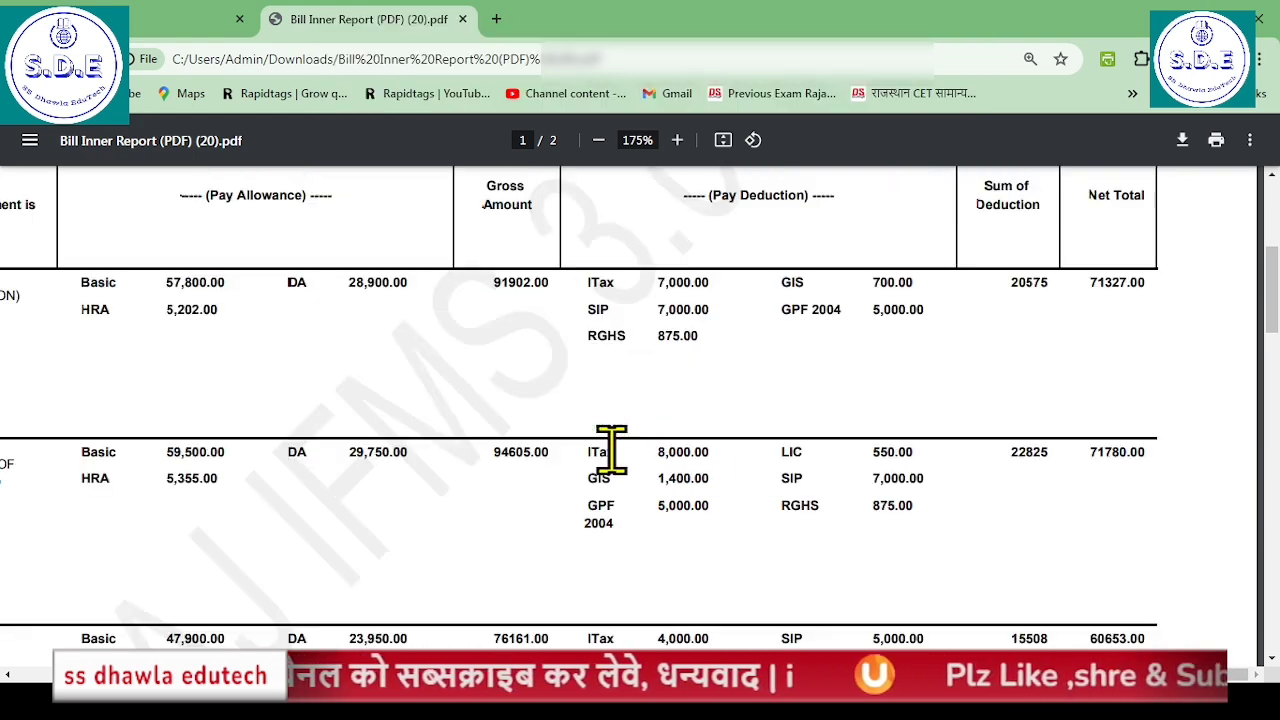
{"action": "scroll", "coordinate": [714, 437], "scroll_direction": "down", "scroll_amount": 1}
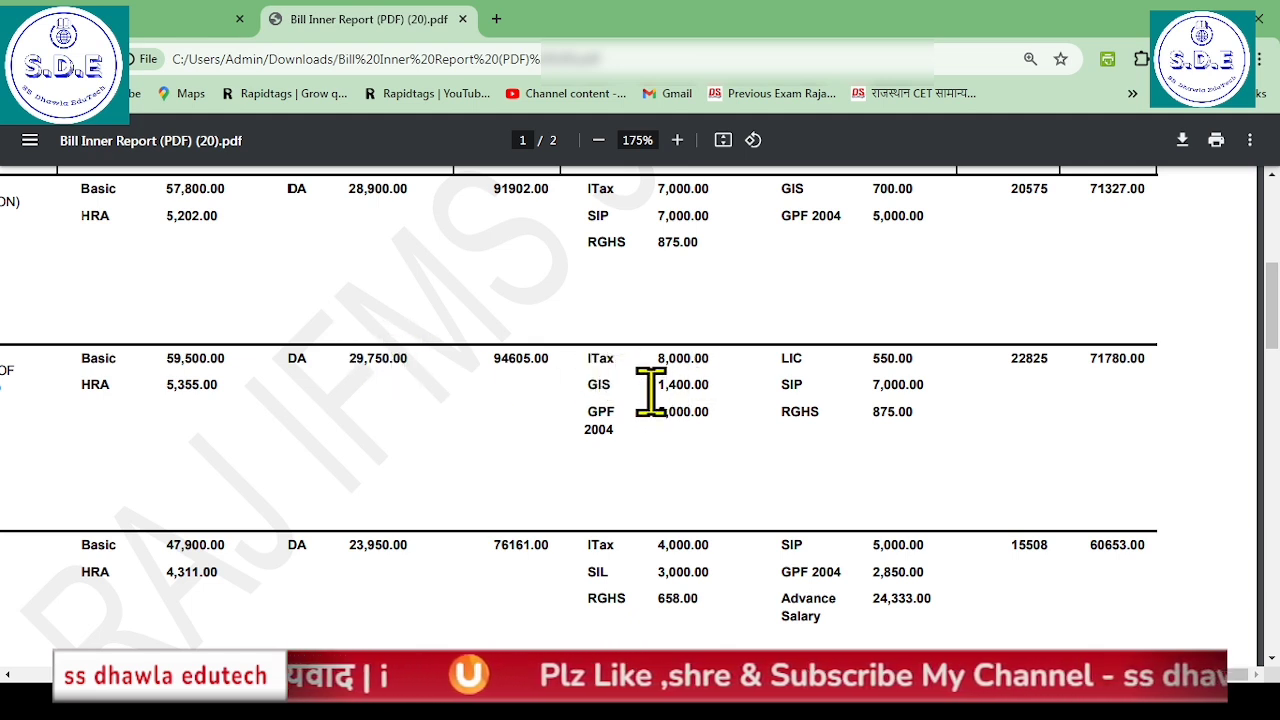
Examine the GIS, SIL and Advance Salary deductions of the second and third employees in the bill's inner sheet.
{"action": "left_click_drag", "start_coordinate": [652, 388], "coordinate": [714, 393]}
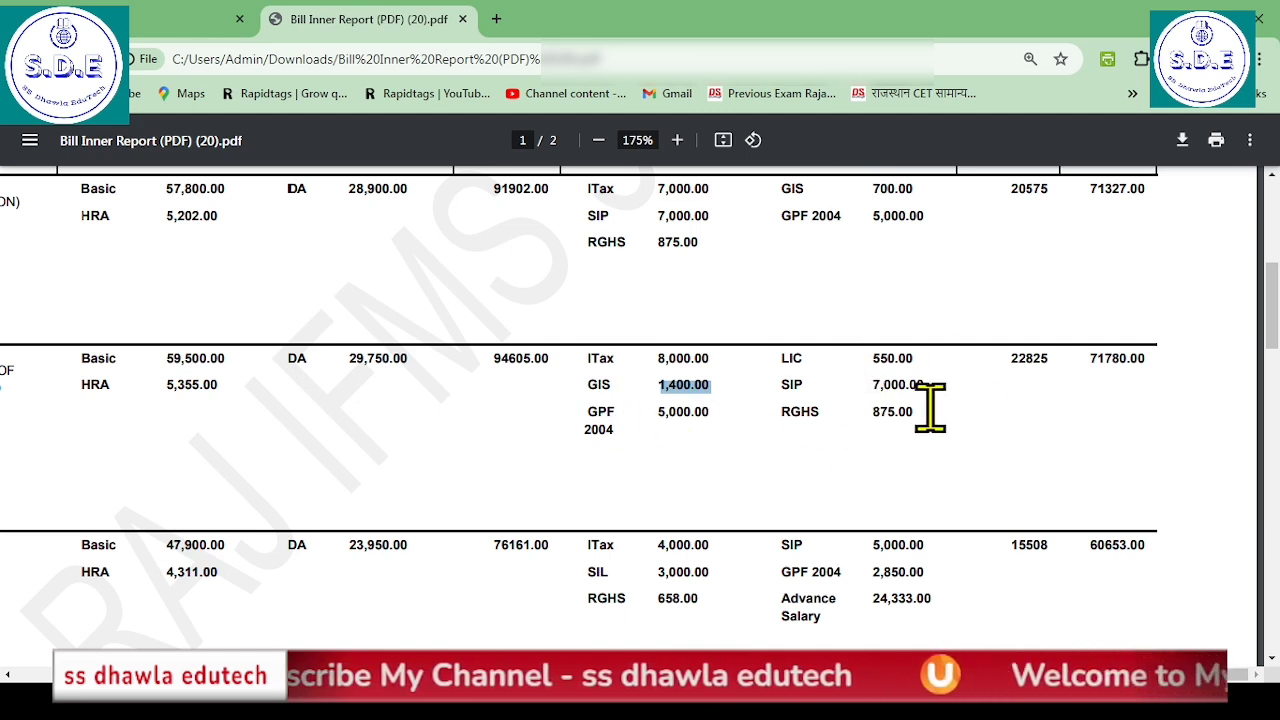
{"action": "scroll", "coordinate": [929, 408], "scroll_direction": "down", "scroll_amount": 2}
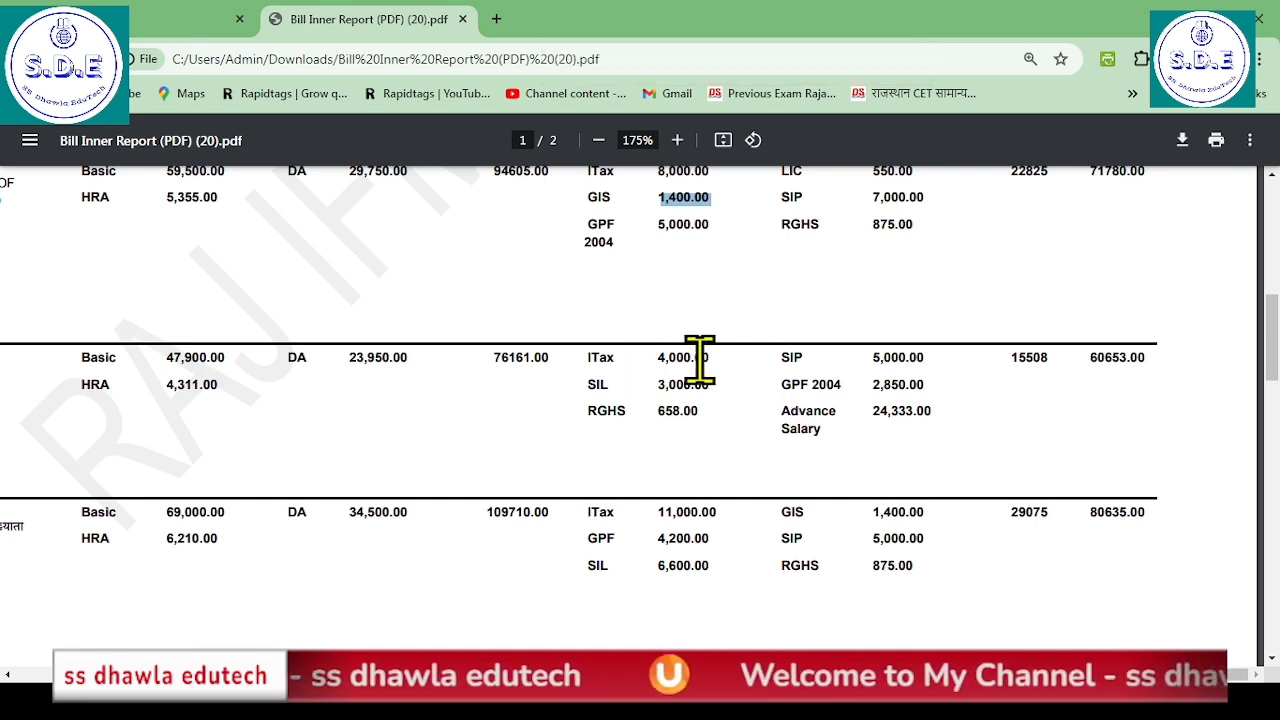
{"action": "left_click_drag", "start_coordinate": [658, 386], "coordinate": [694, 388]}
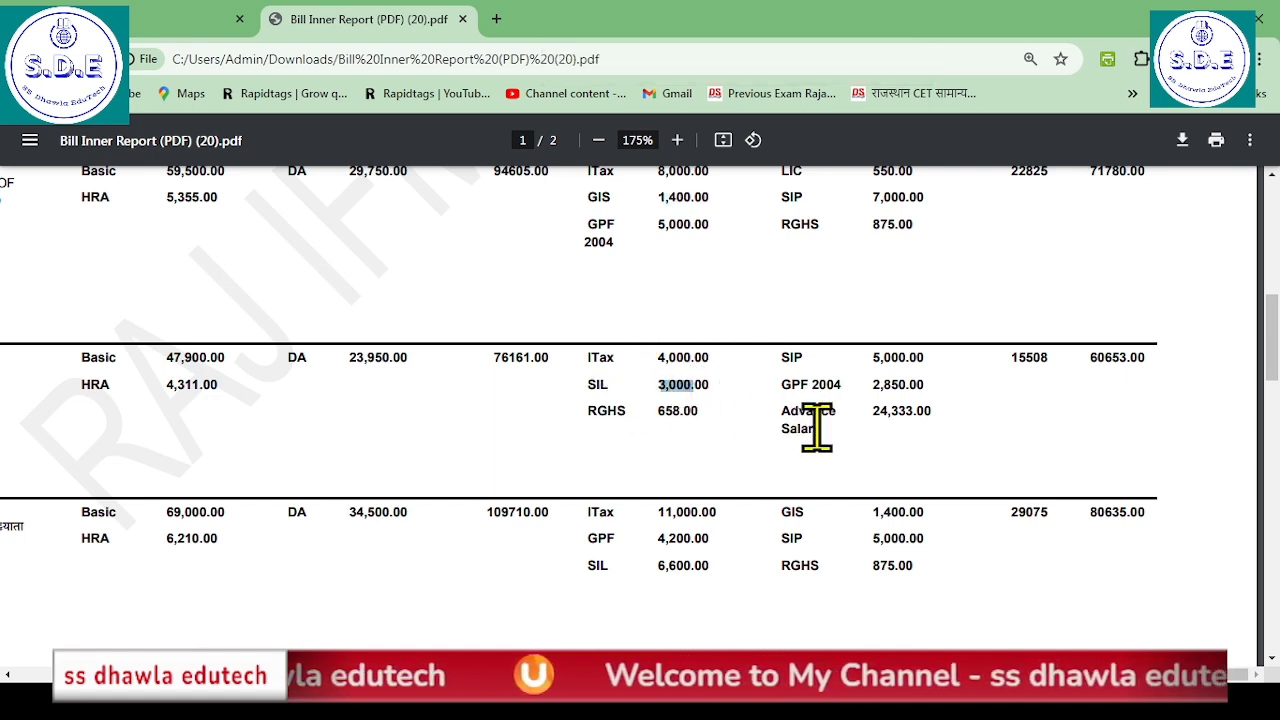
{"action": "left_click_drag", "start_coordinate": [866, 410], "coordinate": [943, 408]}
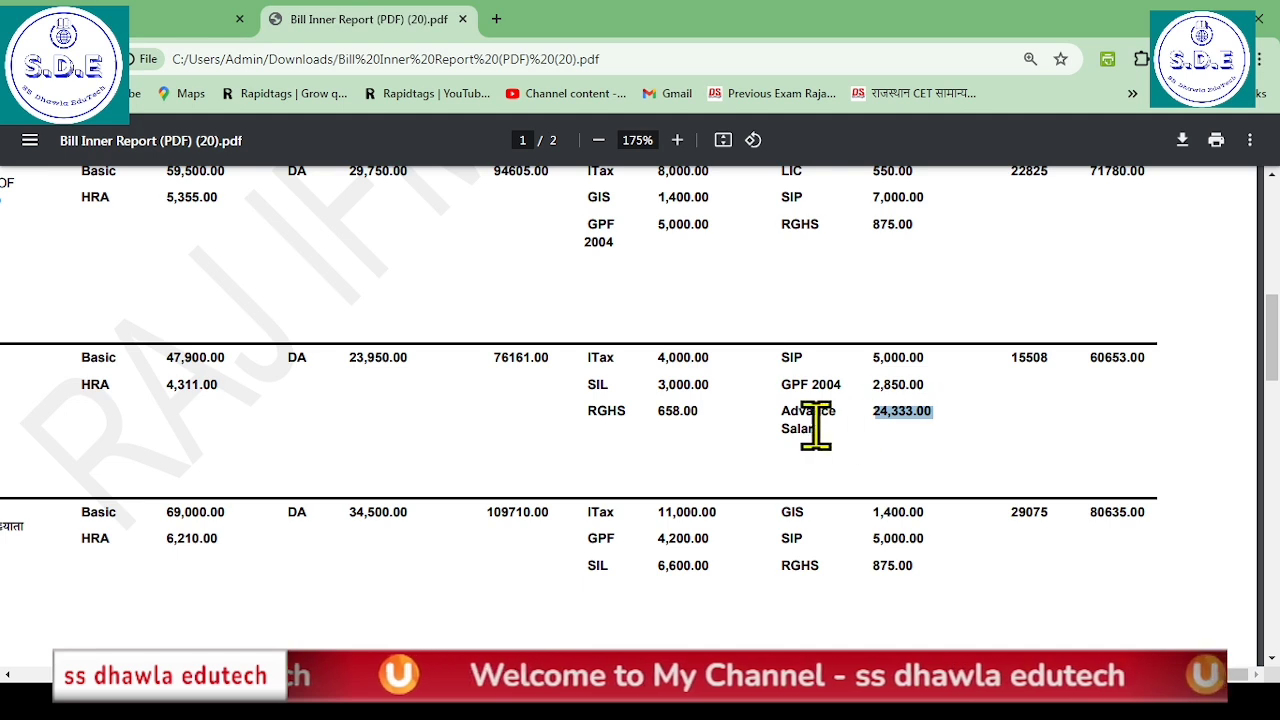
{"action": "left_click_drag", "start_coordinate": [782, 427], "coordinate": [855, 427]}
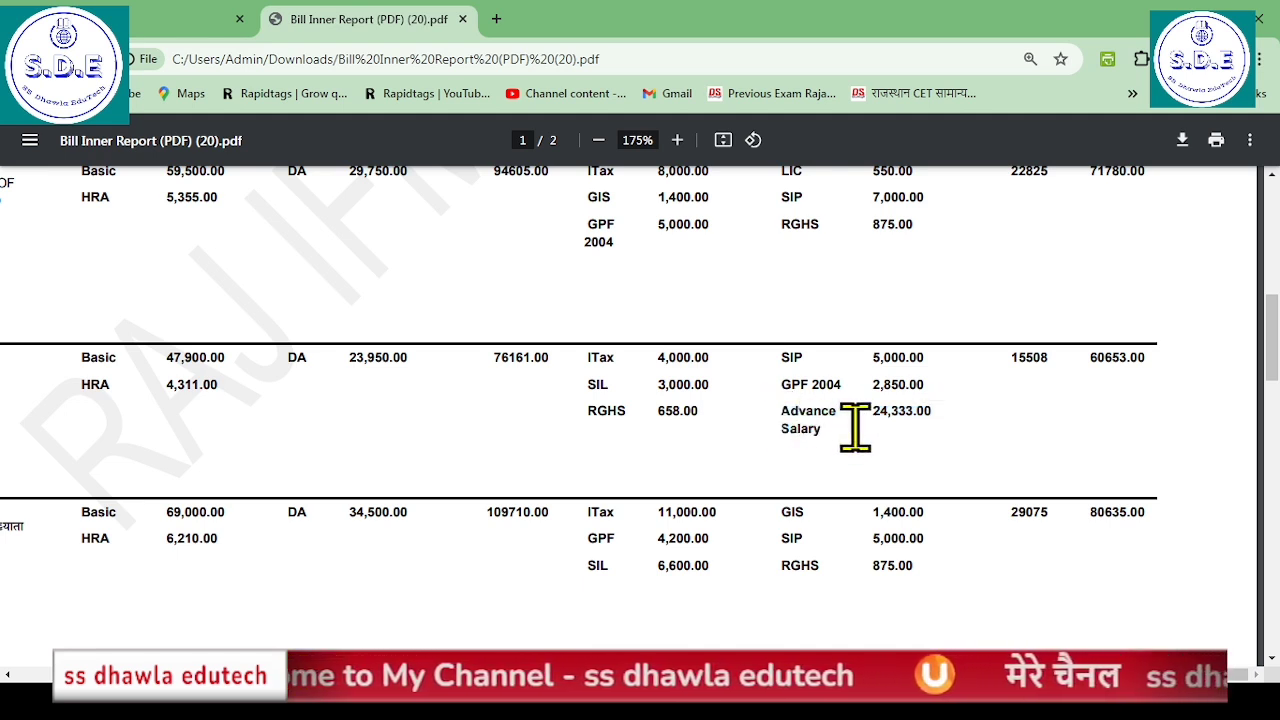
{"action": "left_click_drag", "start_coordinate": [771, 429], "coordinate": [915, 424]}
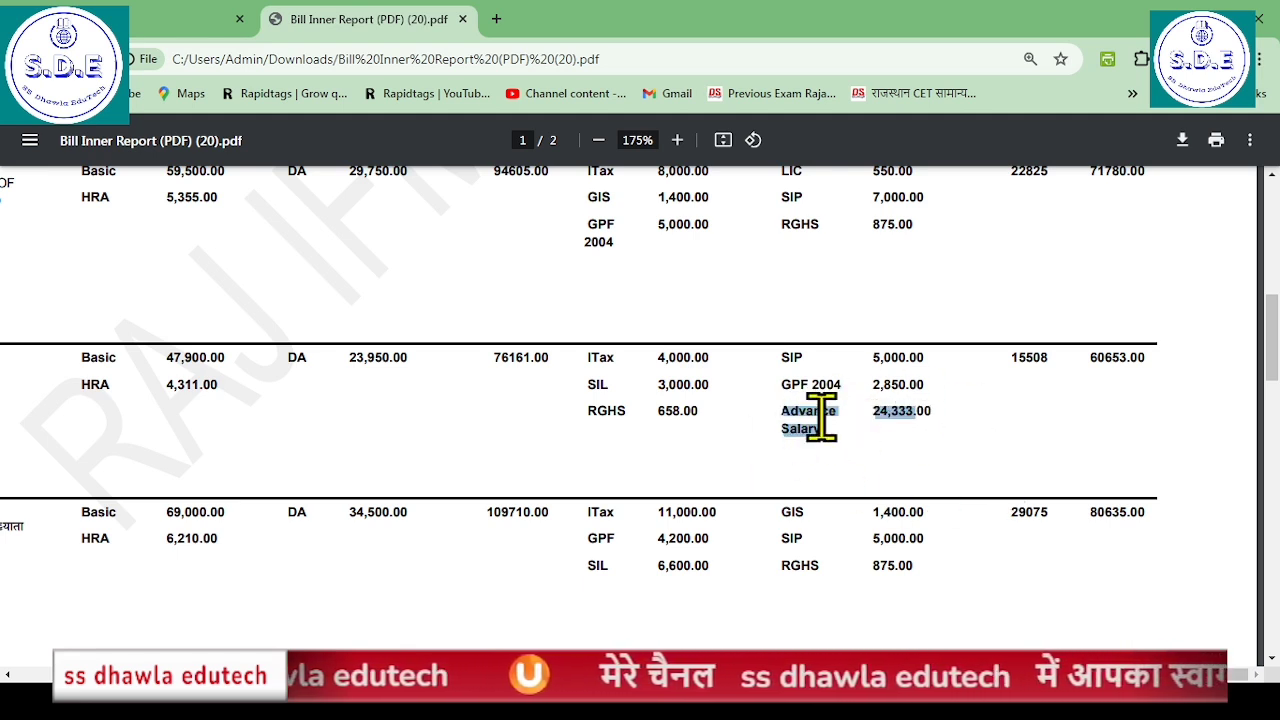
{"action": "scroll", "coordinate": [450, 590], "scroll_direction": "down", "scroll_amount": 1}
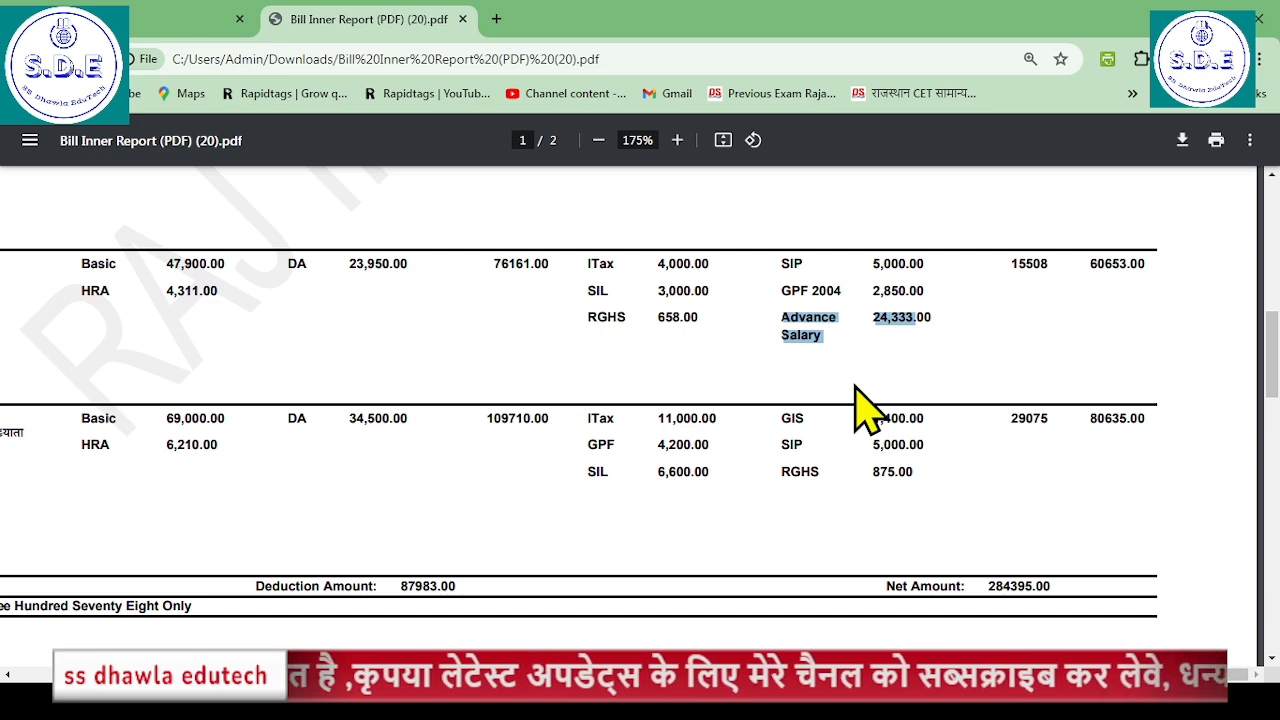
{"action": "scroll", "coordinate": [851, 406], "scroll_direction": "up", "scroll_amount": 1}
{"action": "left_click", "coordinate": [731, 452]}
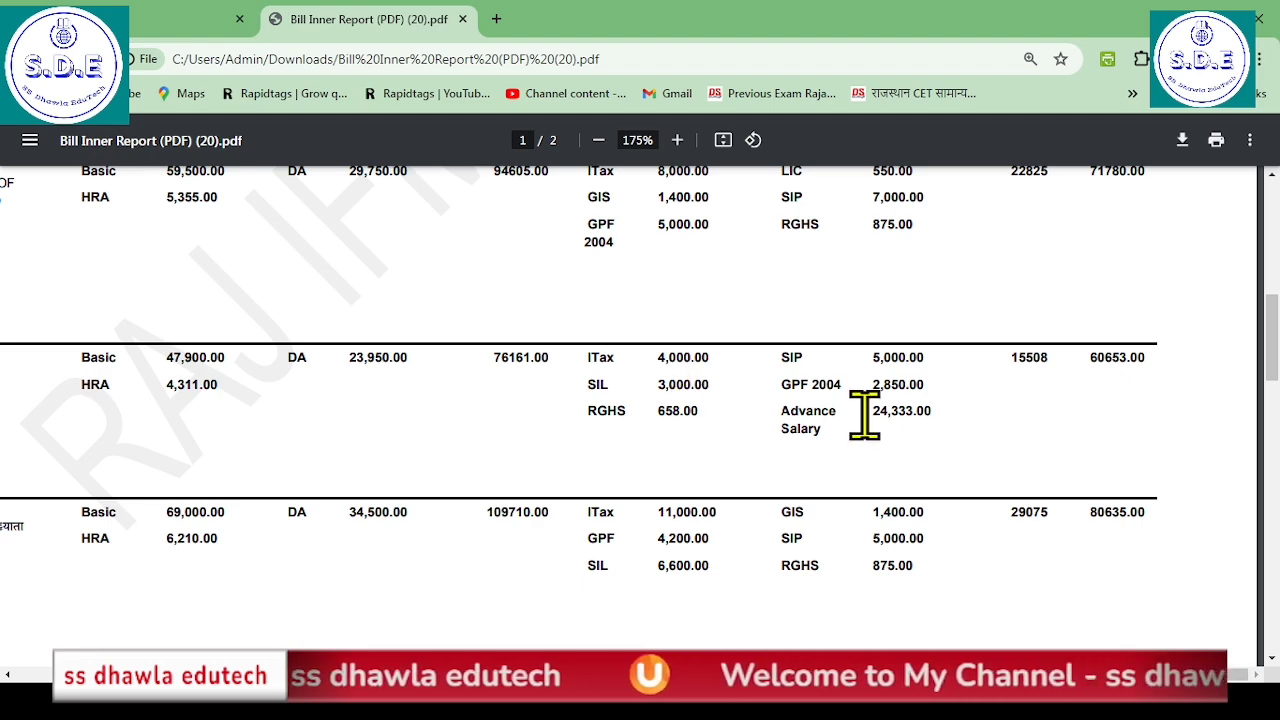
{"action": "scroll", "coordinate": [864, 415], "scroll_direction": "up", "scroll_amount": 10}
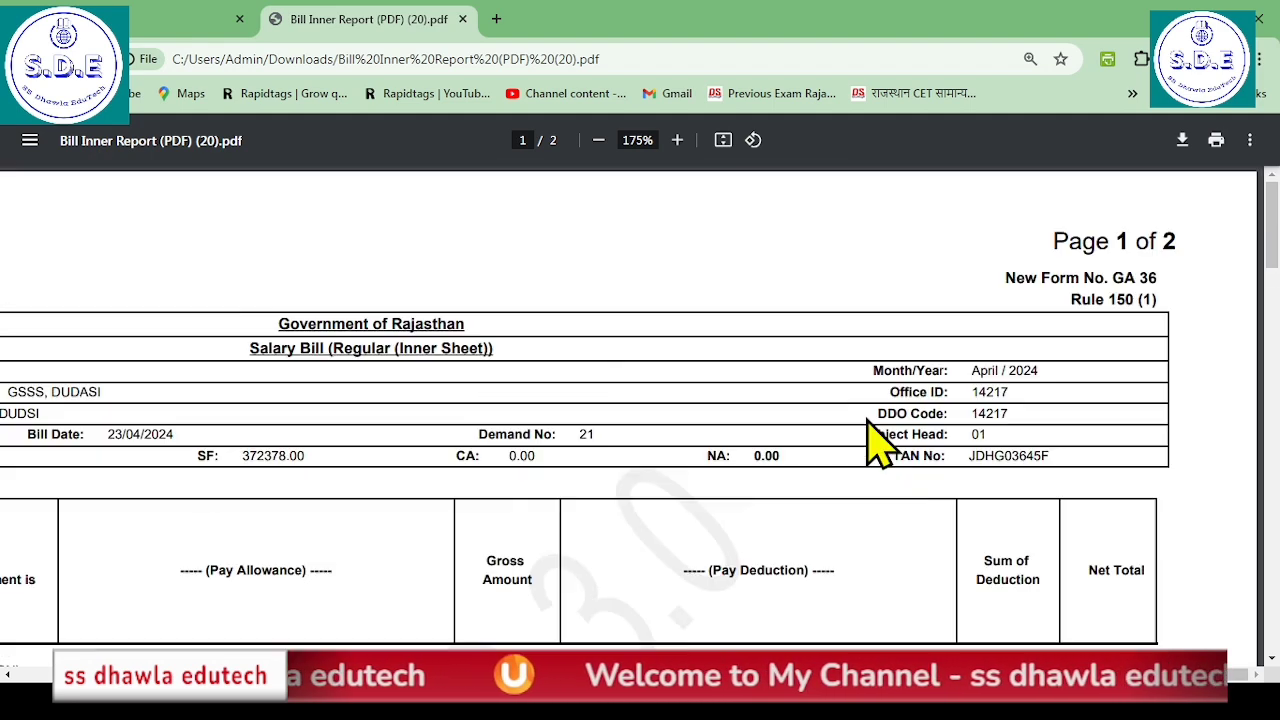
Switch back to RajIFMS, request deletion of the April 2024 LEC pay bill and return to the Auto Salary Process page.
{"action": "left_click", "coordinate": [135, 22]}
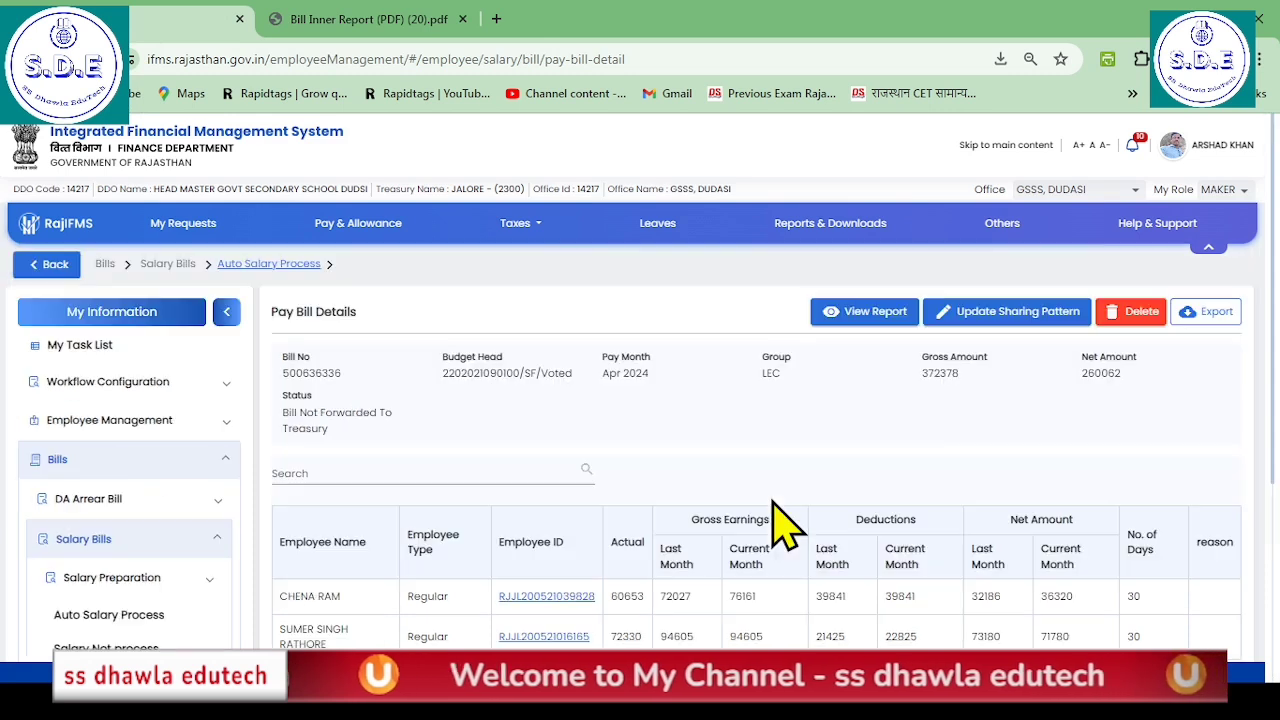
{"action": "left_click", "coordinate": [1140, 312]}
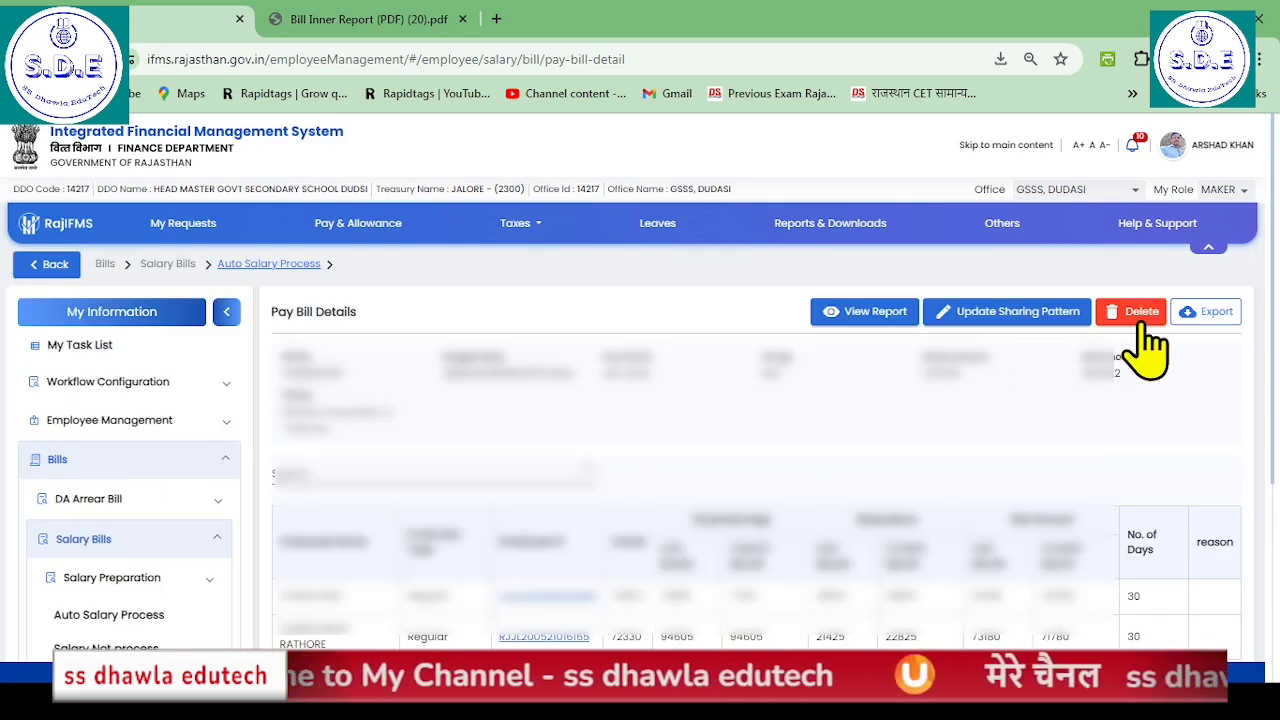
{"action": "scroll", "coordinate": [900, 450], "scroll_direction": "down", "scroll_amount": 3}
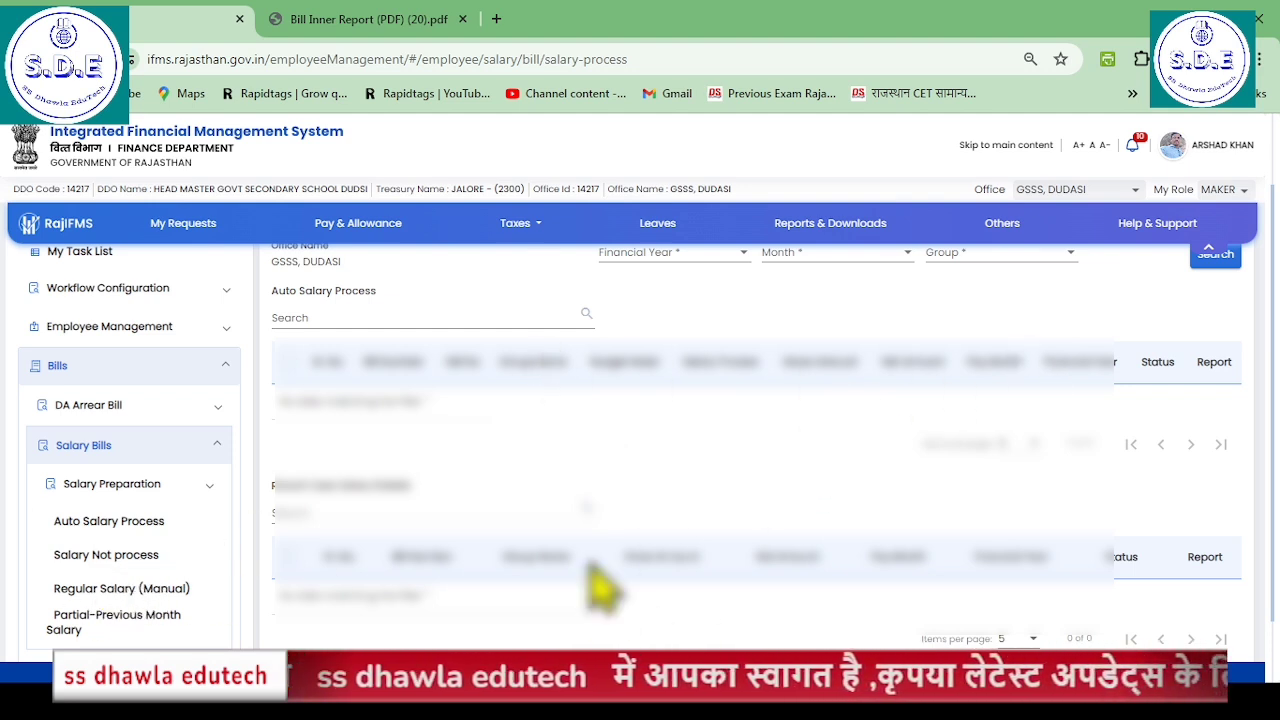
{"action": "scroll", "coordinate": [600, 585], "scroll_direction": "up", "scroll_amount": 1}
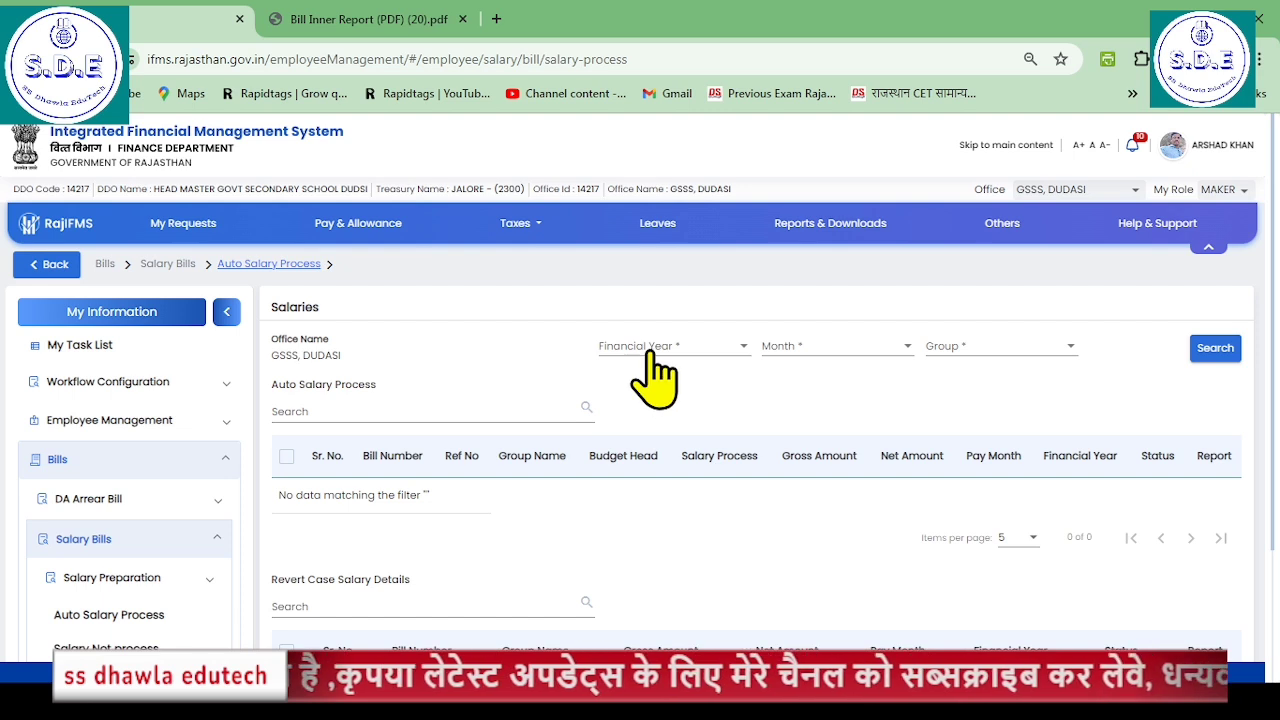
Open the Salary Not Process page and set the financial year to 2024-2025 and the month to APRIL-2024.
{"action": "scroll", "coordinate": [137, 586], "scroll_direction": "down", "scroll_amount": 2}
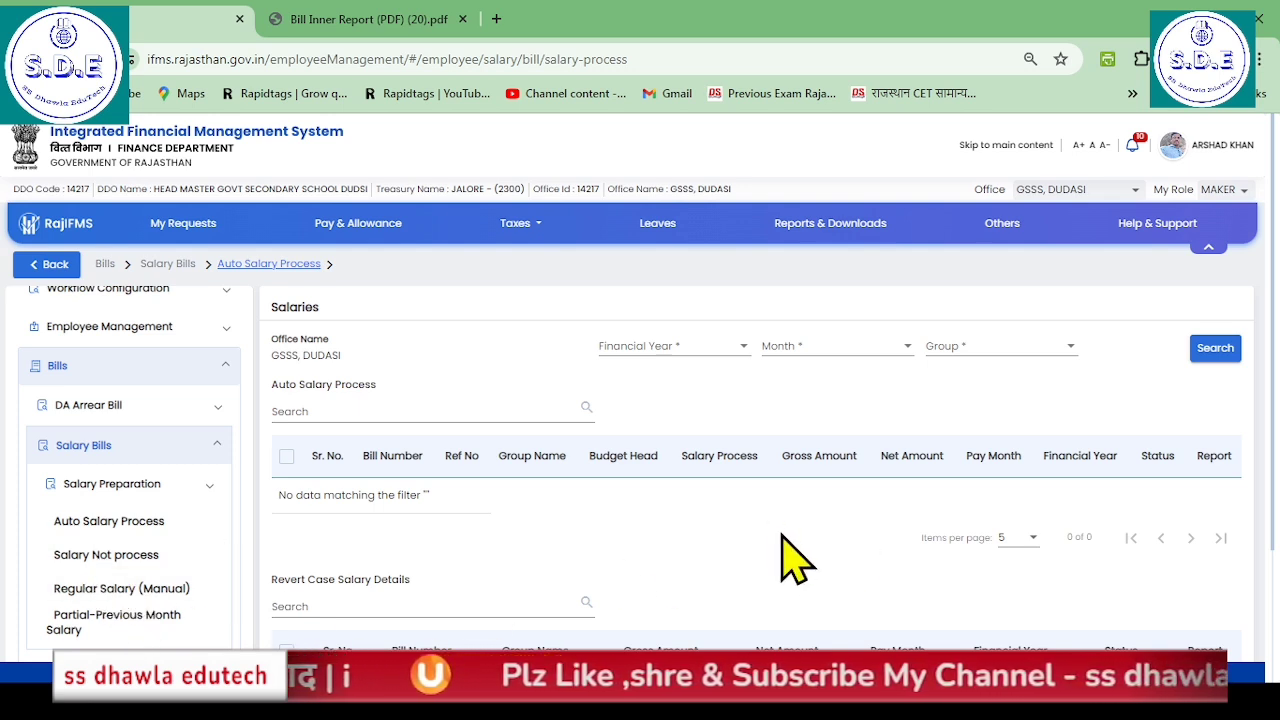
{"action": "left_click", "coordinate": [110, 556]}
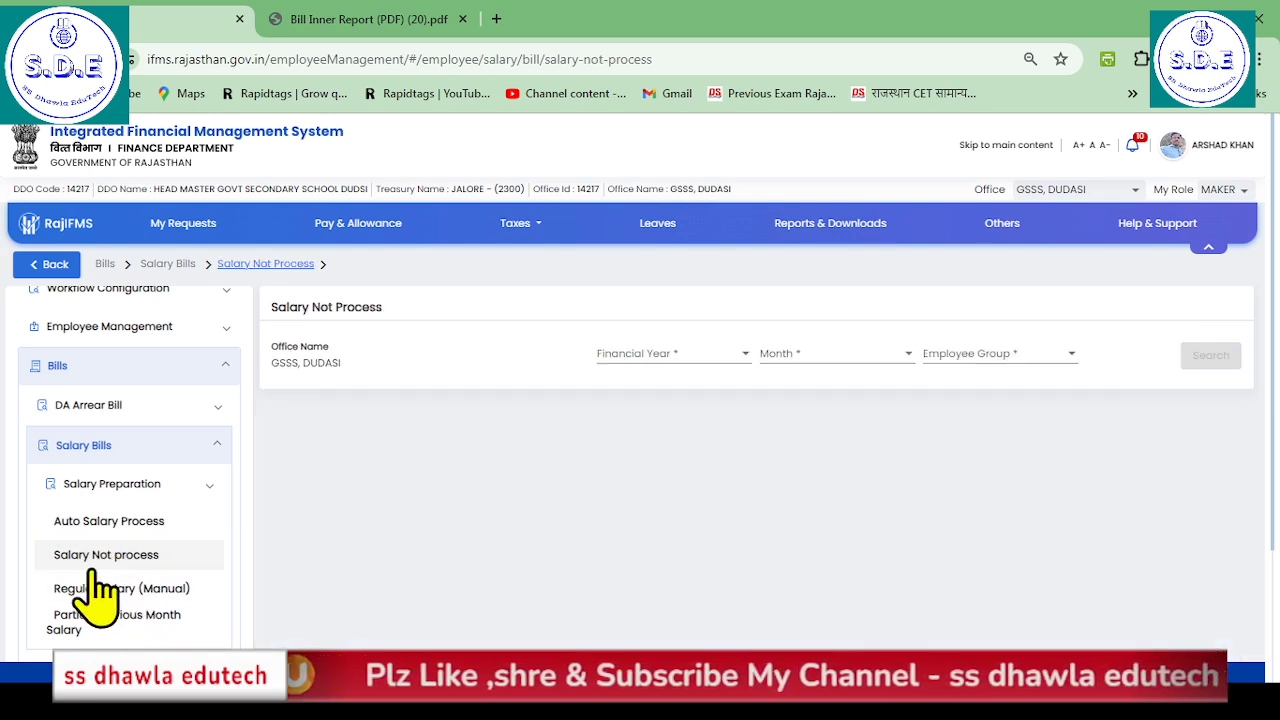
{"action": "left_click", "coordinate": [688, 358]}
{"action": "left_click", "coordinate": [632, 386]}
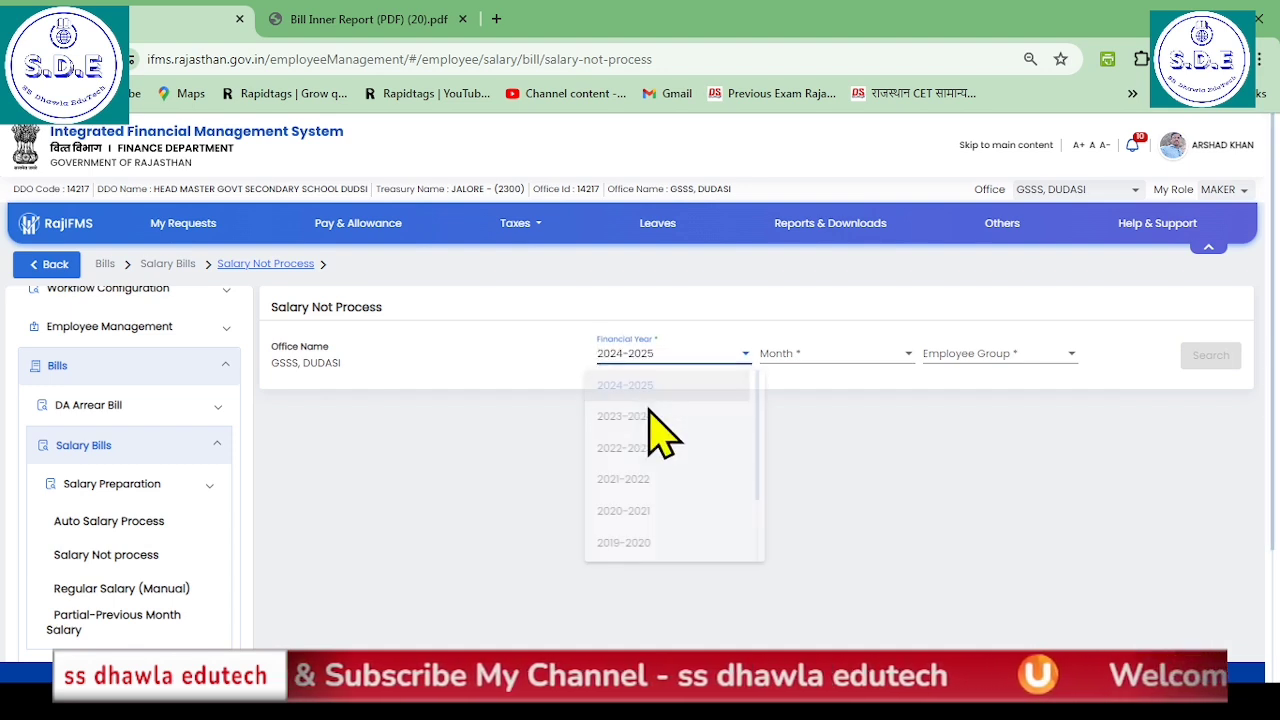
{"action": "left_click", "coordinate": [784, 358]}
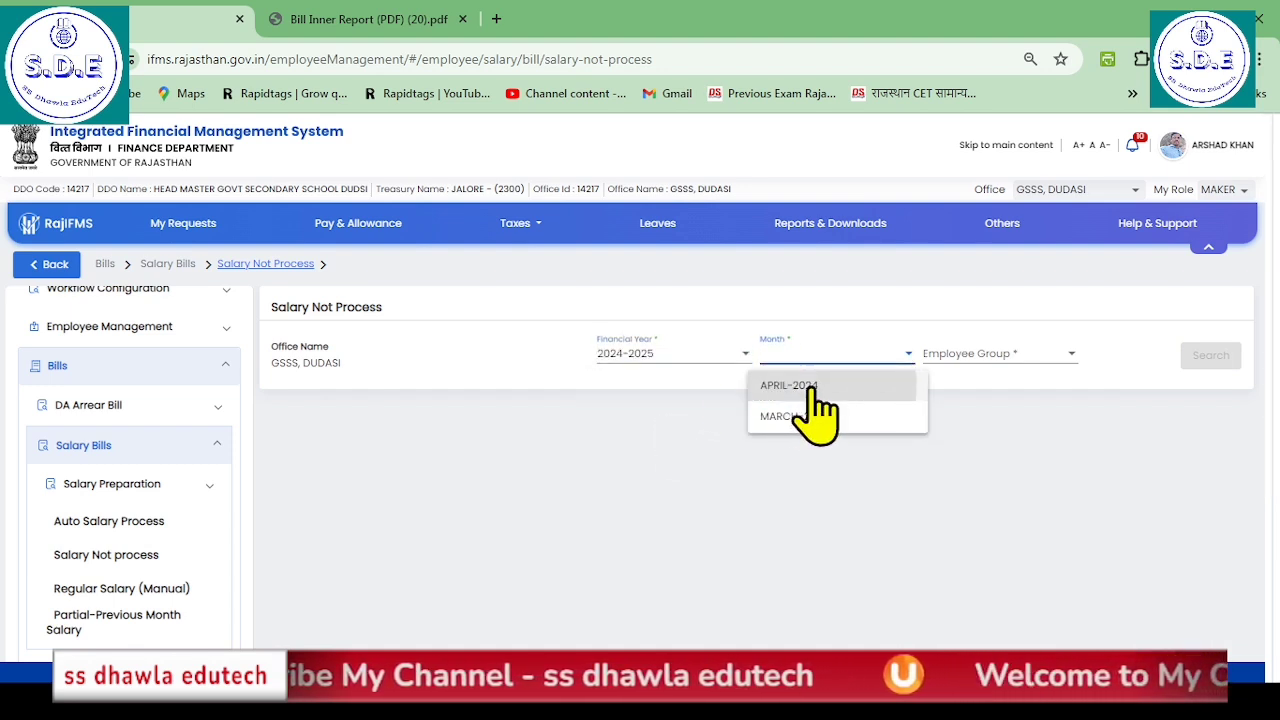
{"action": "left_click", "coordinate": [812, 390]}
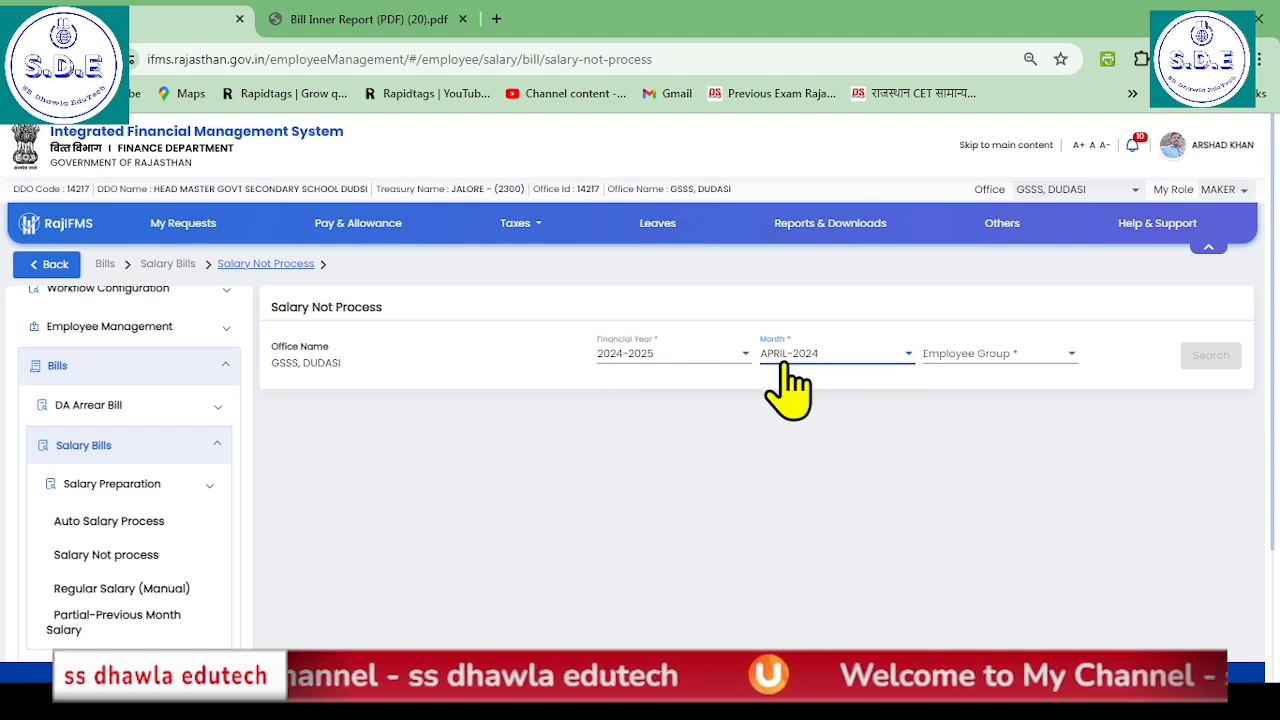
Choose the employee group GOVT. SECONDARY SCHOOL, DUDSI and search for its unprocessed salaries.
{"action": "left_click", "coordinate": [1010, 356]}
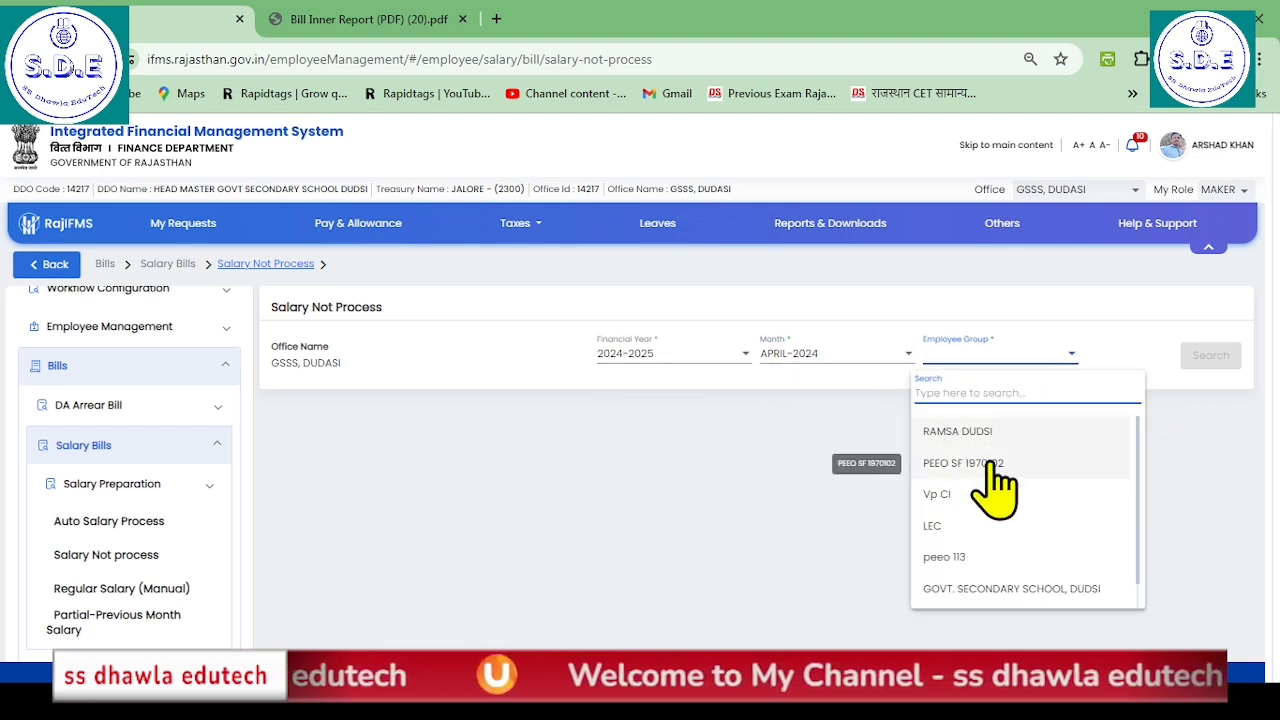
{"action": "scroll", "coordinate": [960, 547], "scroll_direction": "down", "scroll_amount": 1}
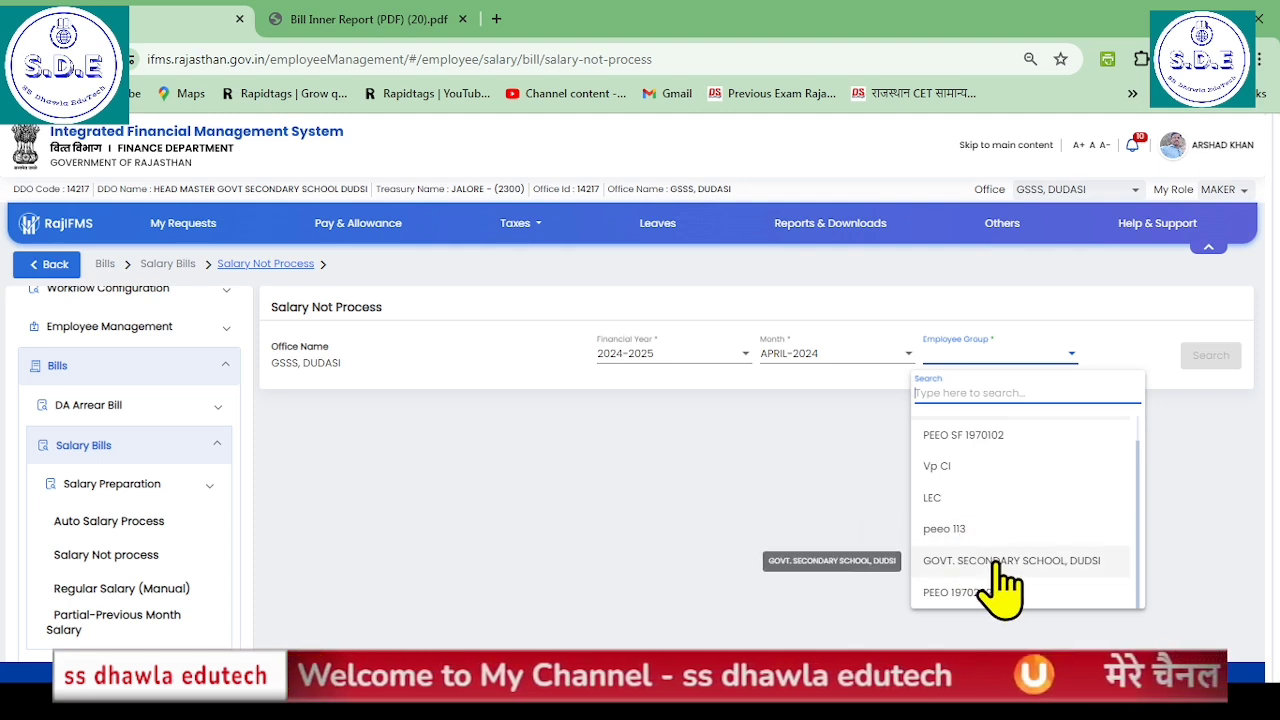
{"action": "left_click", "coordinate": [997, 562]}
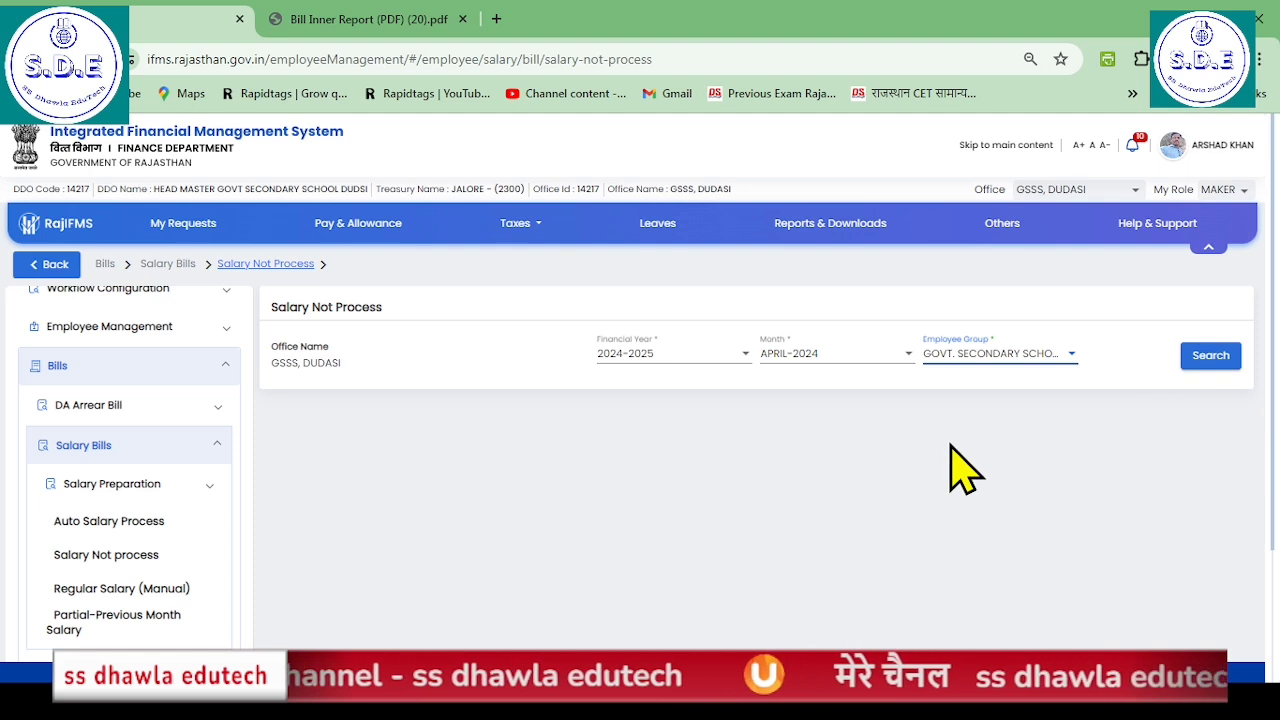
{"action": "left_click", "coordinate": [134, 588]}
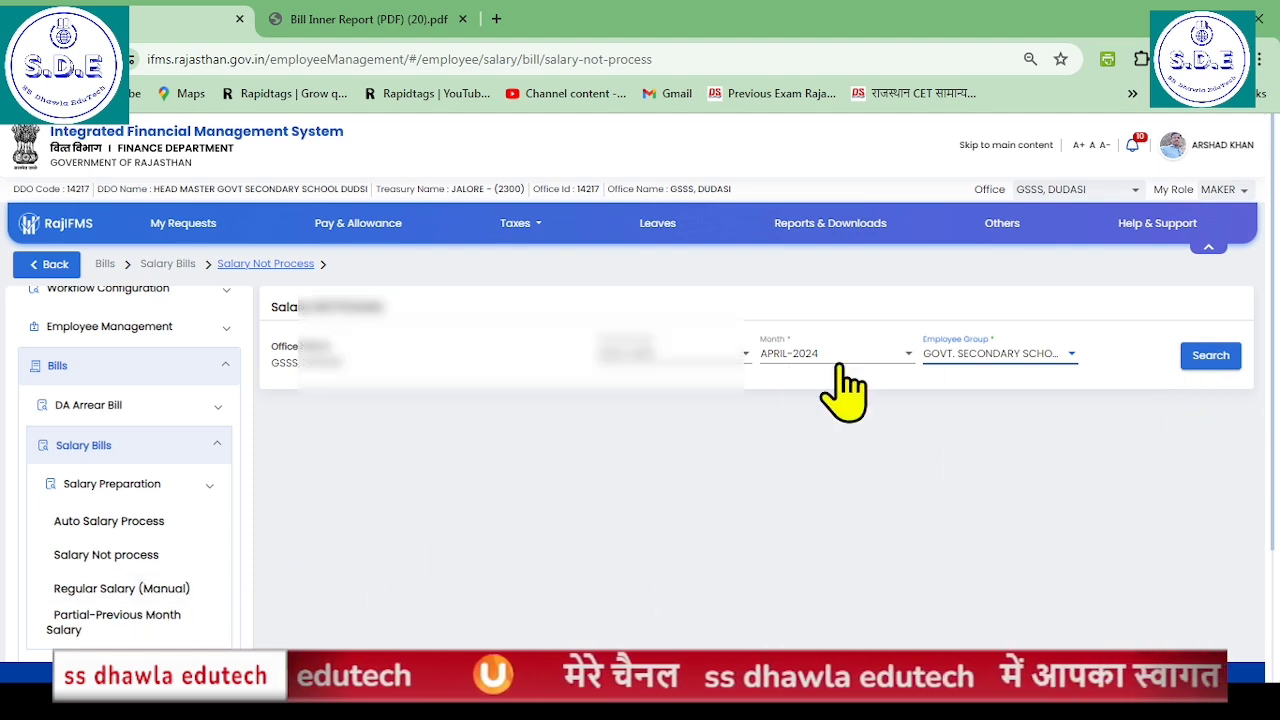
{"action": "left_click", "coordinate": [1211, 356]}
{"action": "scroll", "coordinate": [1230, 378], "scroll_direction": "down", "scroll_amount": 2}
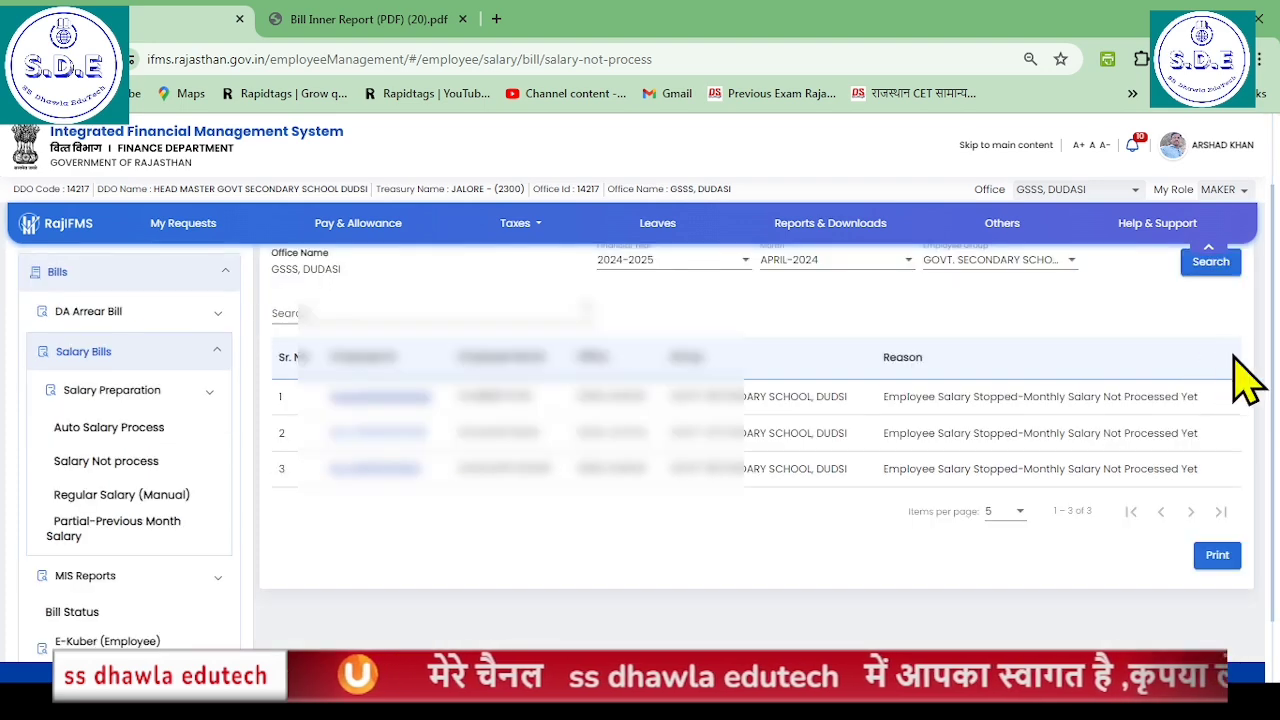
Read the Reason entries for the three employees listed in the unprocessed salary results.
{"action": "scroll", "coordinate": [897, 450], "scroll_direction": "up", "scroll_amount": 1}
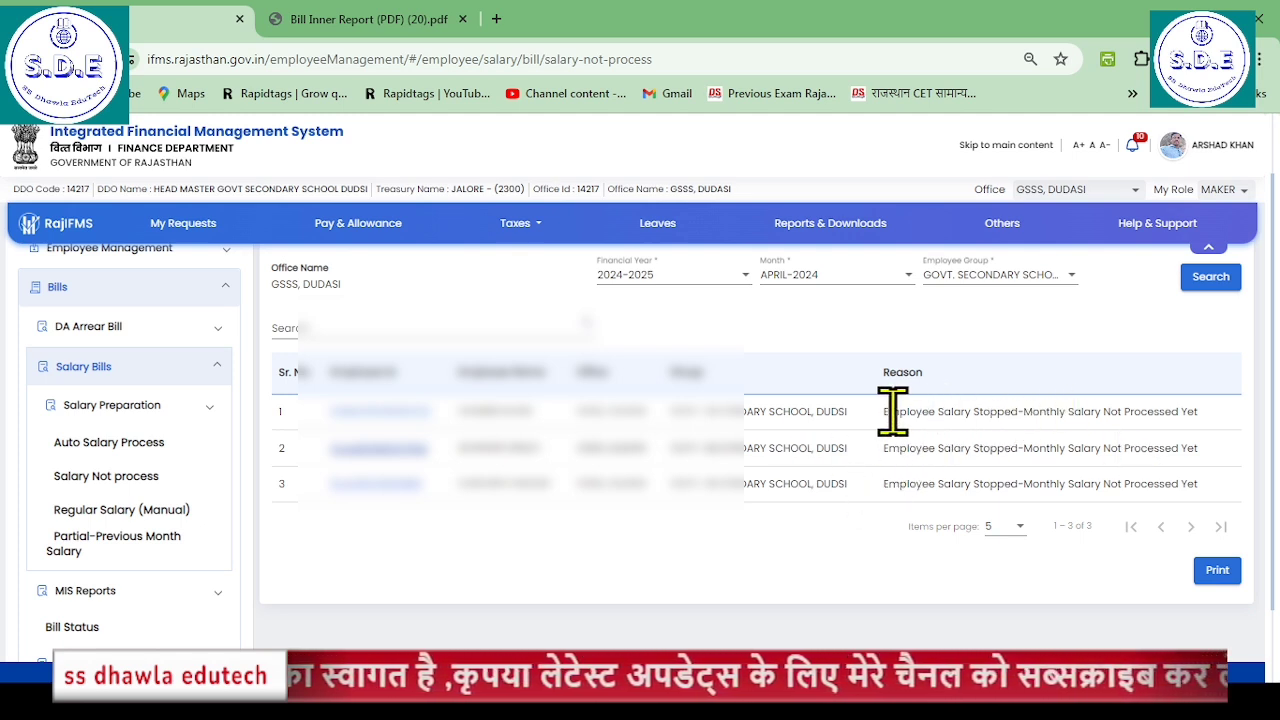
{"action": "left_click_drag", "start_coordinate": [888, 411], "coordinate": [1110, 411]}
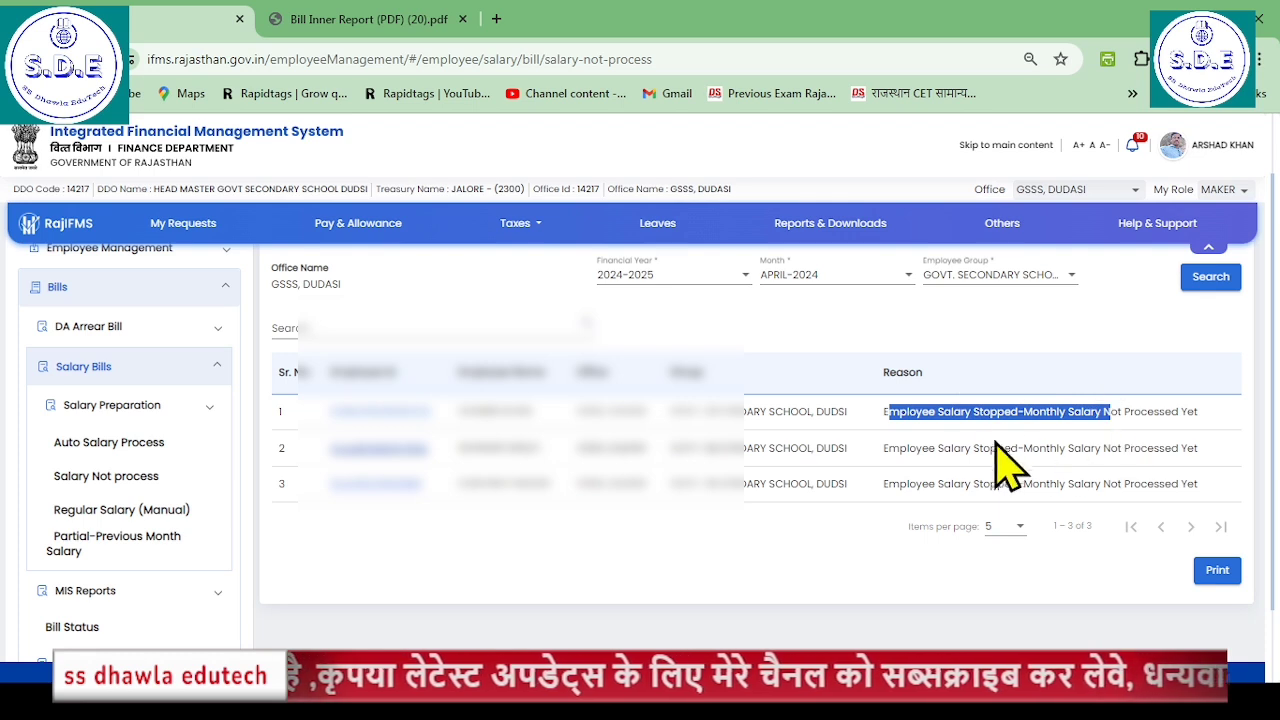
{"action": "left_click_drag", "start_coordinate": [890, 452], "coordinate": [1172, 466]}
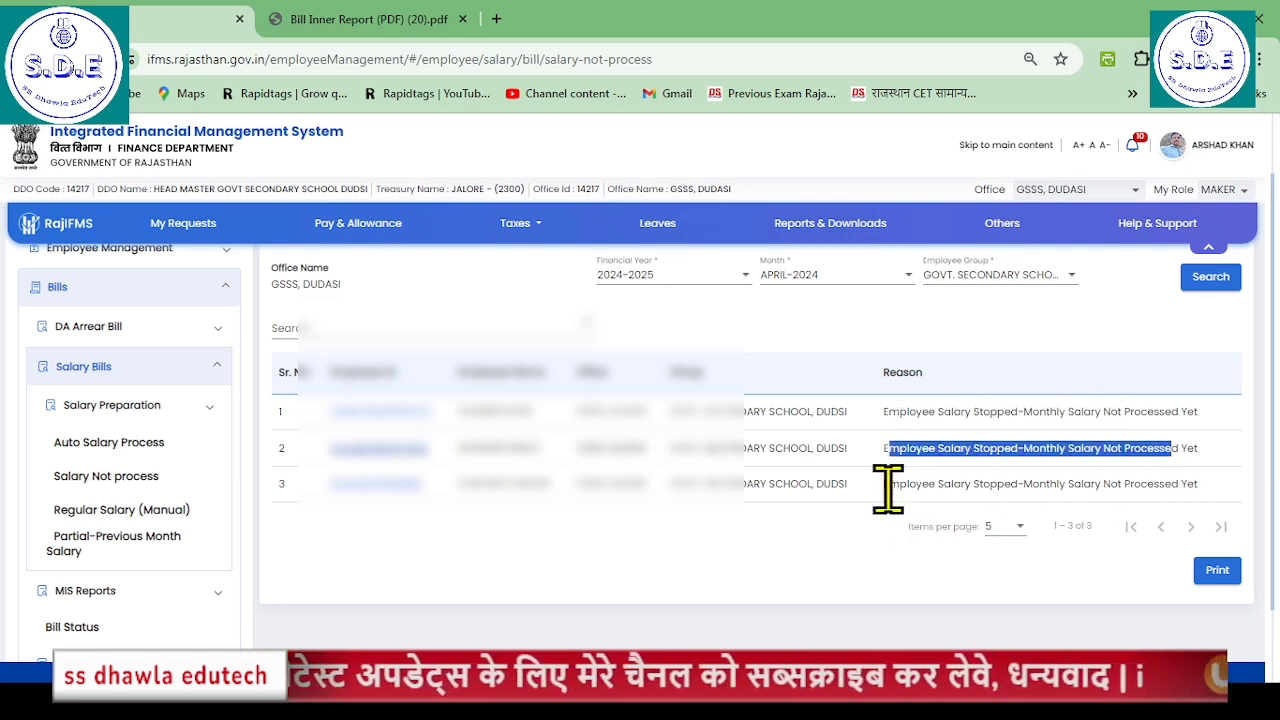
{"action": "left_click_drag", "start_coordinate": [889, 486], "coordinate": [1150, 486]}
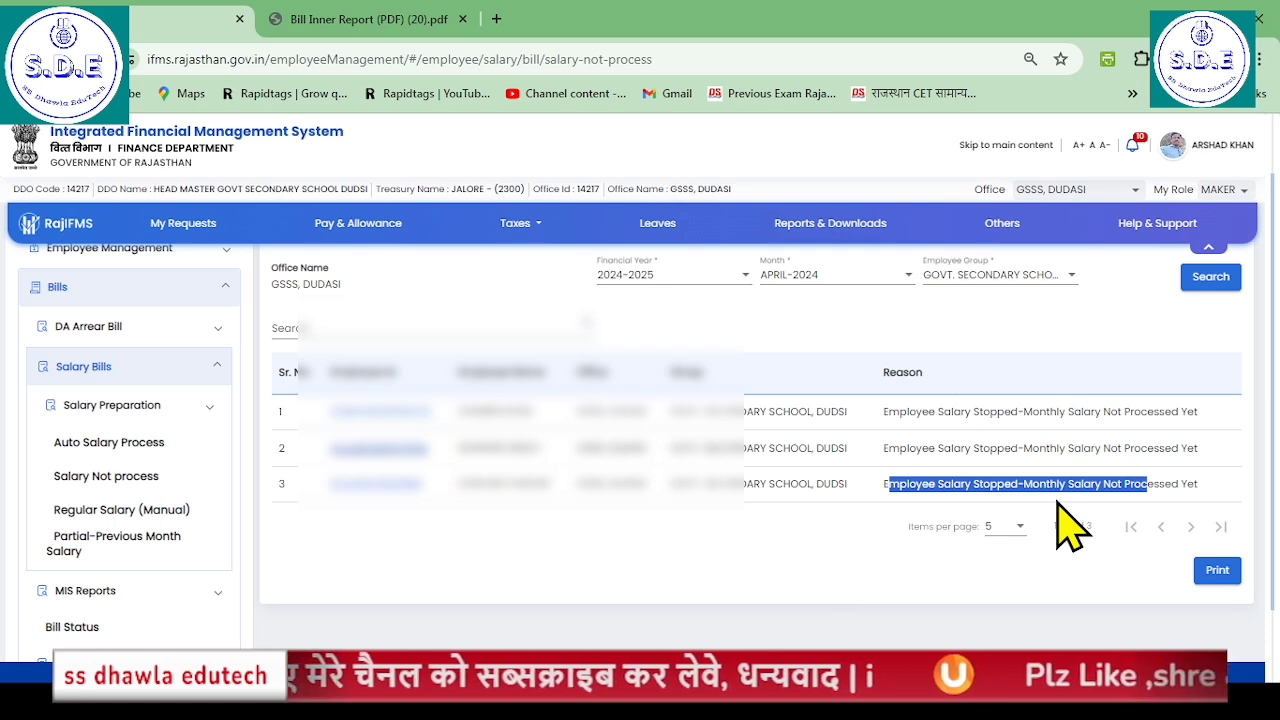
{"action": "left_click_drag", "start_coordinate": [889, 411], "coordinate": [1157, 412]}
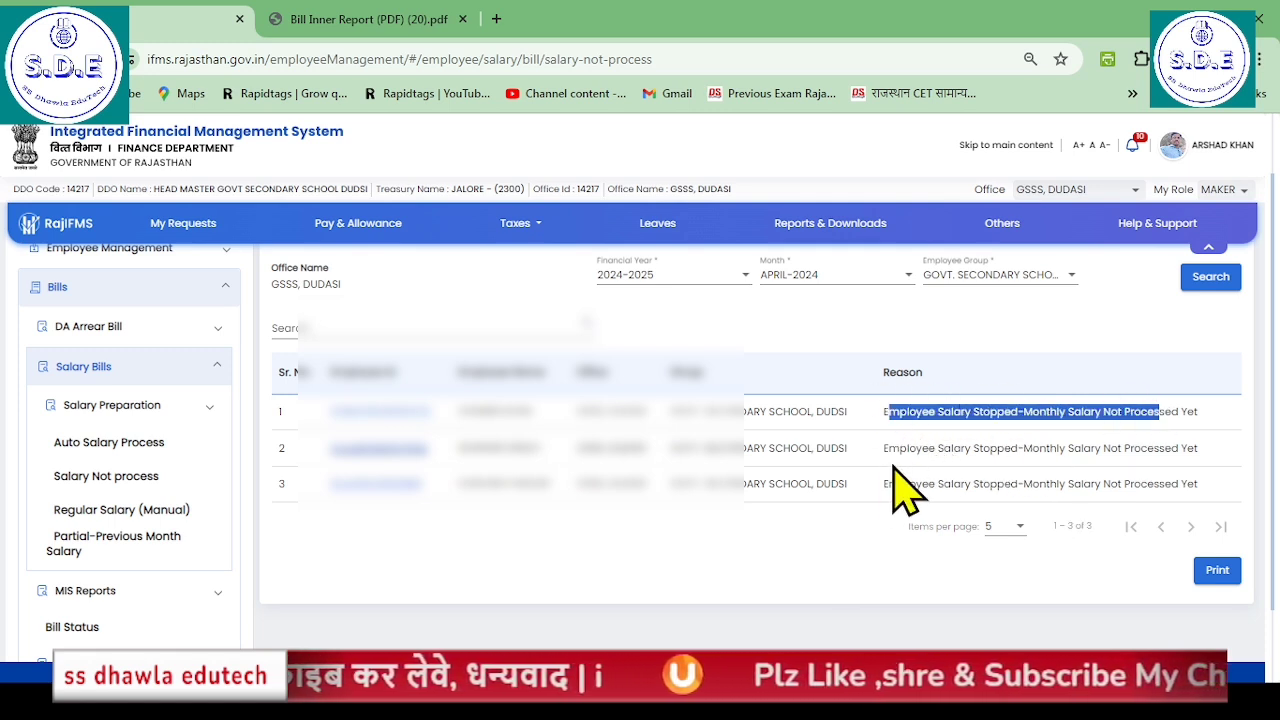
{"action": "left_click_drag", "start_coordinate": [884, 448], "coordinate": [1140, 488]}
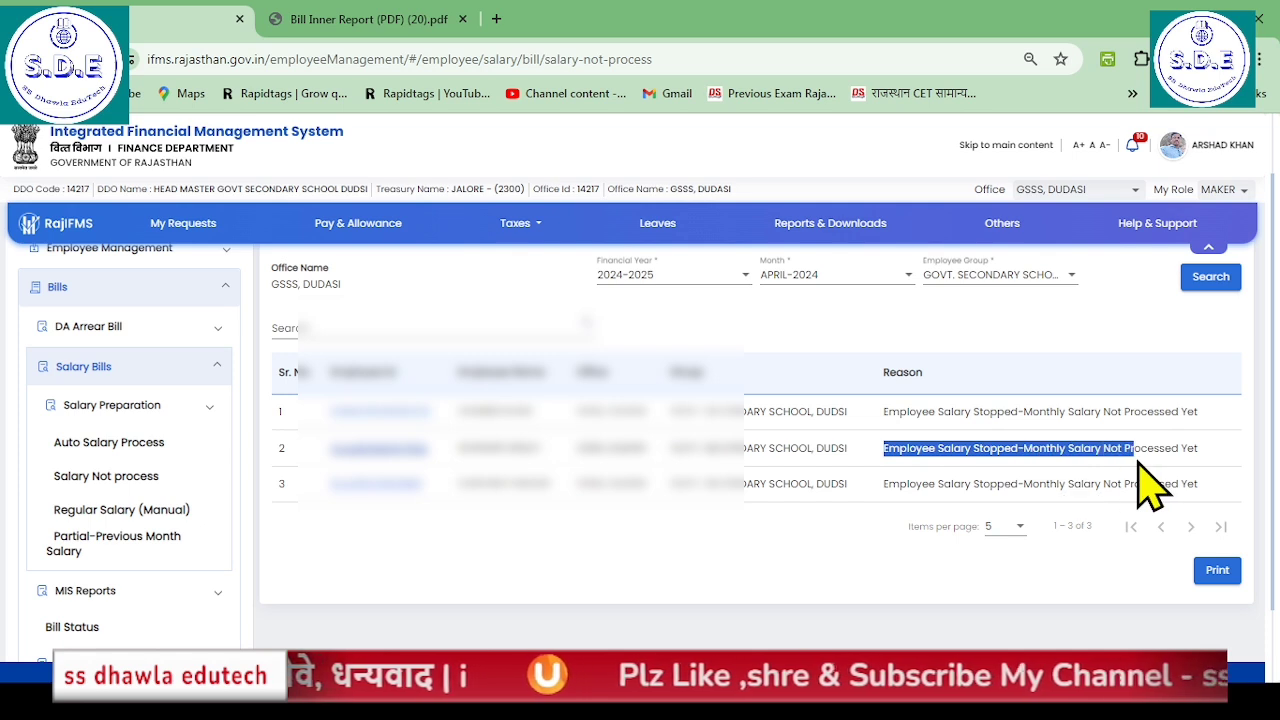
{"action": "left_click_drag", "start_coordinate": [889, 411], "coordinate": [1118, 458]}
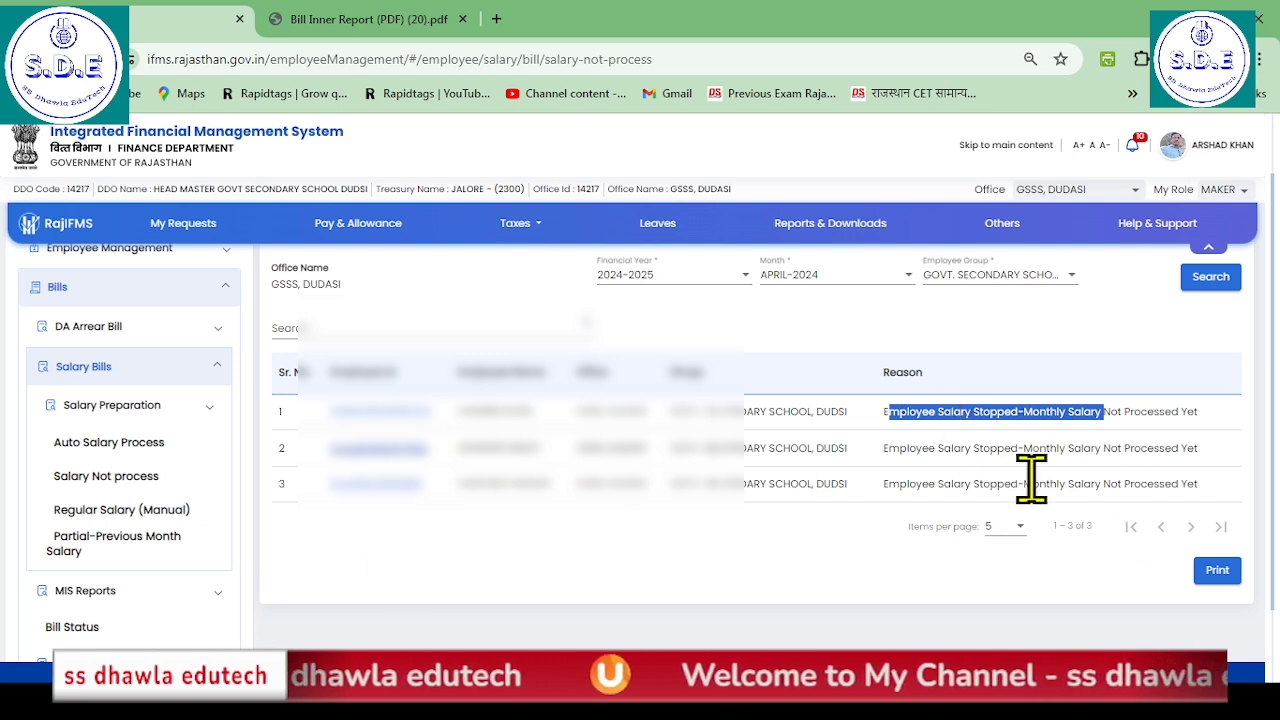
Change the employee group to peeo 113 and search for its unprocessed April 2024 salaries.
{"action": "scroll", "coordinate": [960, 523], "scroll_direction": "up", "scroll_amount": 1}
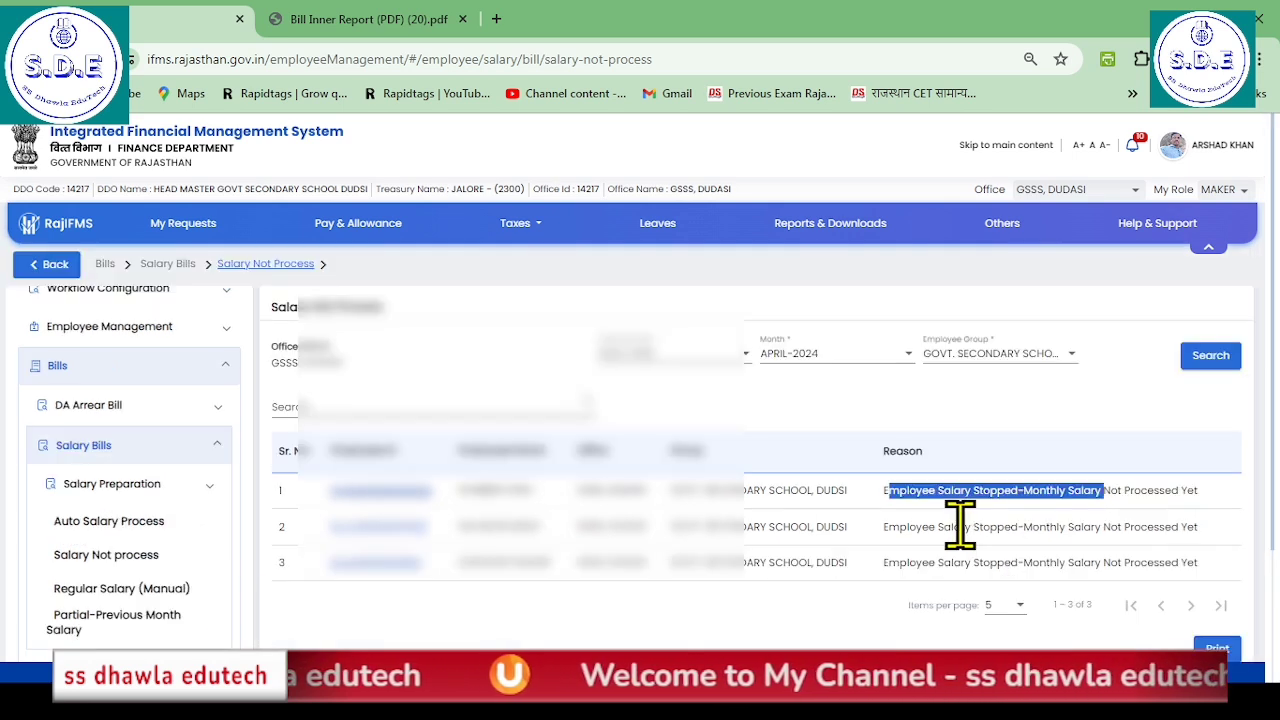
{"action": "left_click", "coordinate": [985, 358]}
{"action": "scroll", "coordinate": [1006, 545], "scroll_direction": "down", "scroll_amount": 1}
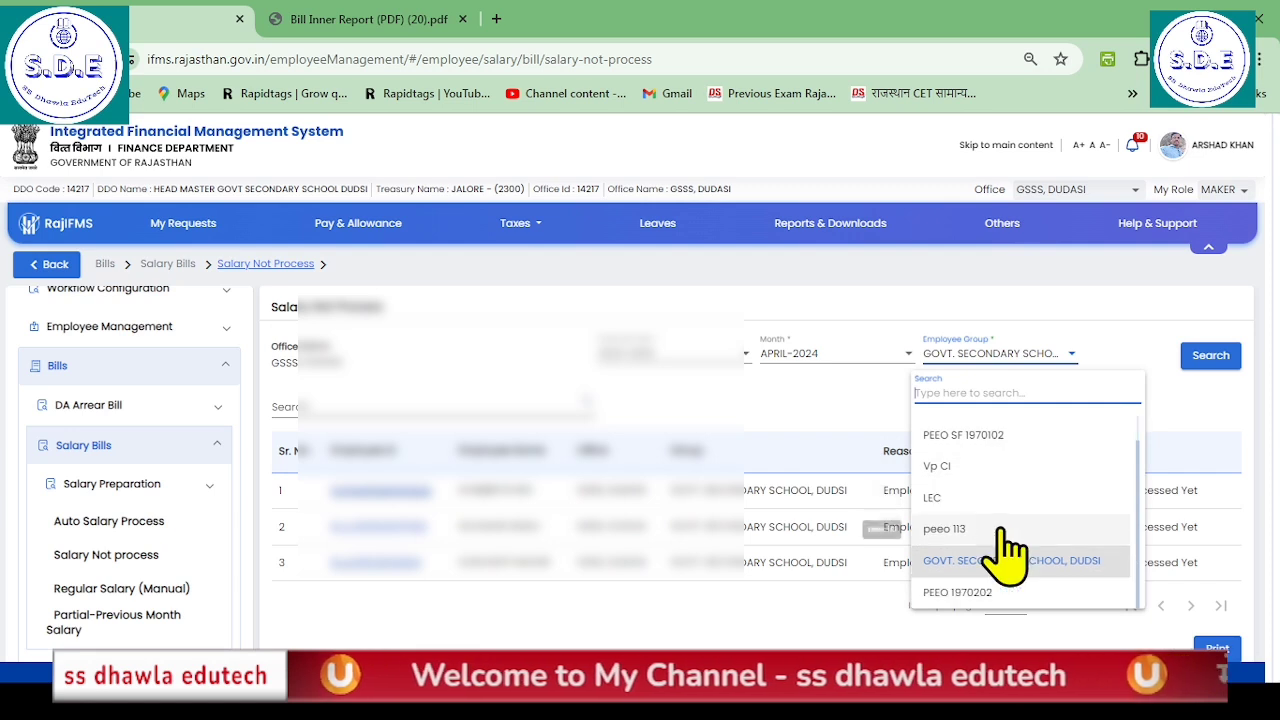
{"action": "left_click", "coordinate": [977, 528]}
{"action": "left_click", "coordinate": [1210, 358]}
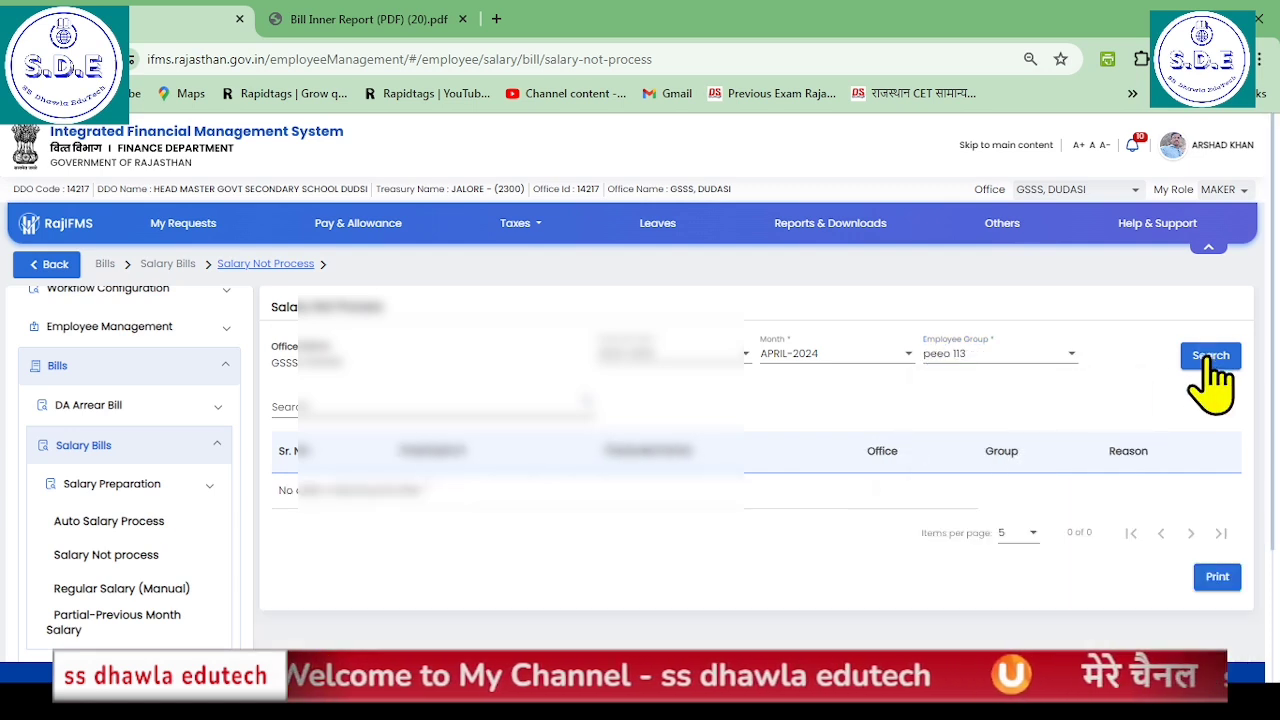
Check the employee groups PEEO SF 1970102 and PEEO 1970202 for unprocessed April 2024 salaries.
{"action": "left_click", "coordinate": [973, 356]}
{"action": "left_click", "coordinate": [972, 462]}
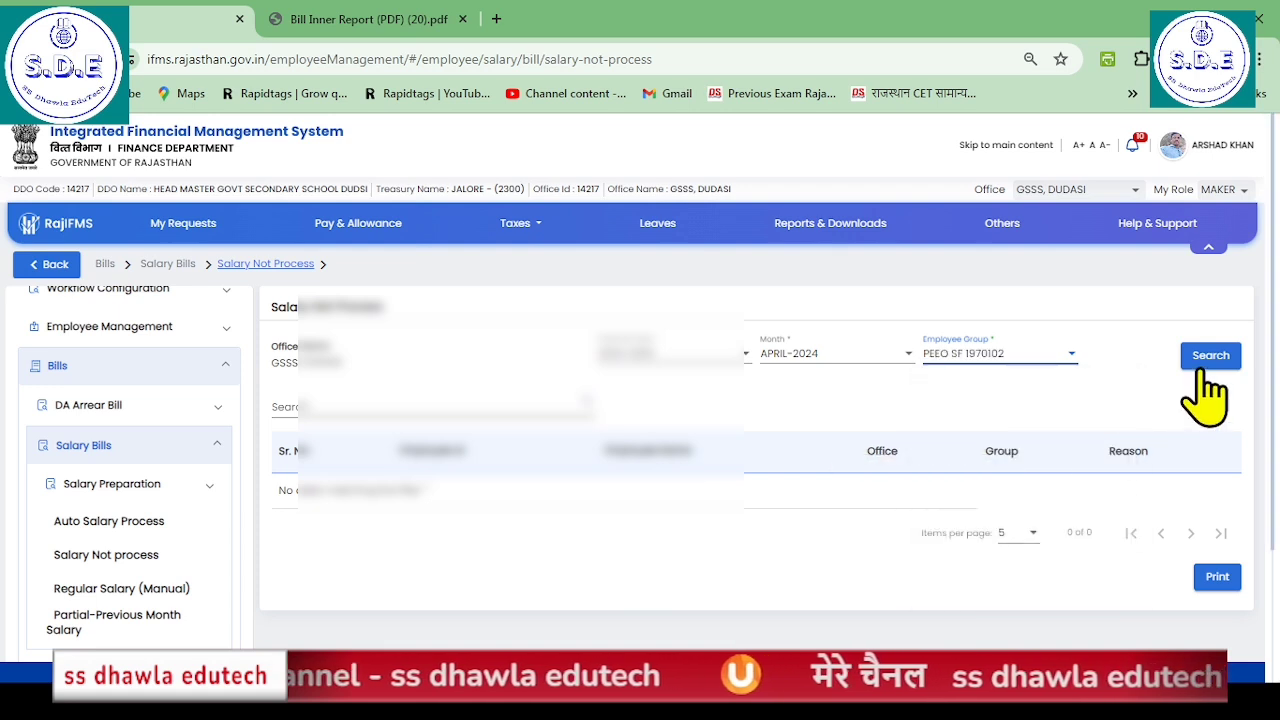
{"action": "left_click", "coordinate": [972, 362]}
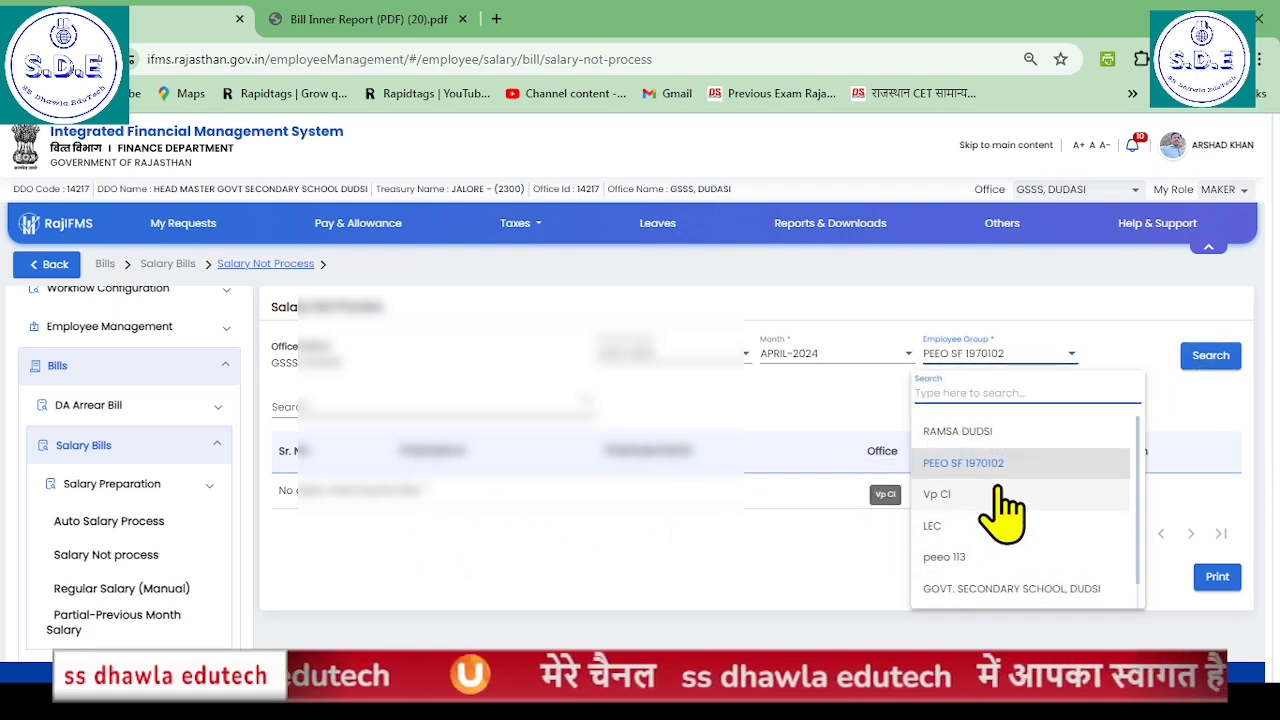
{"action": "scroll", "coordinate": [1004, 510], "scroll_direction": "down", "scroll_amount": 1}
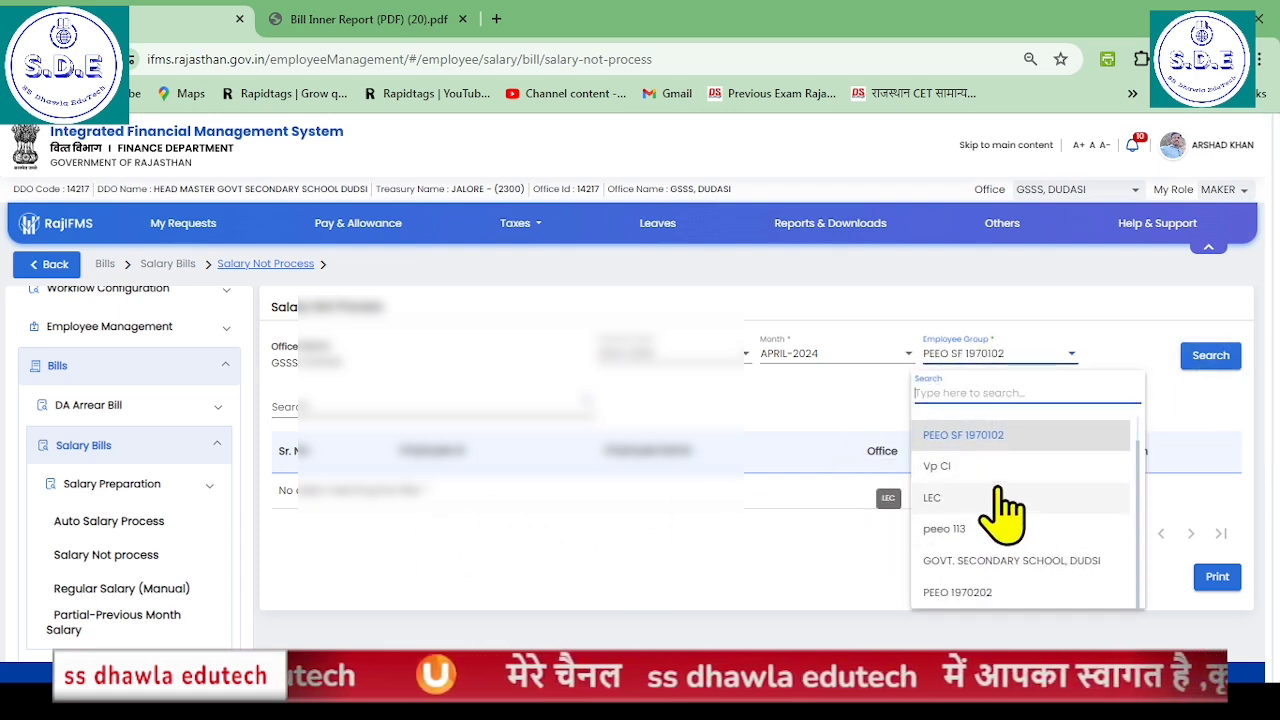
{"action": "left_click", "coordinate": [994, 592]}
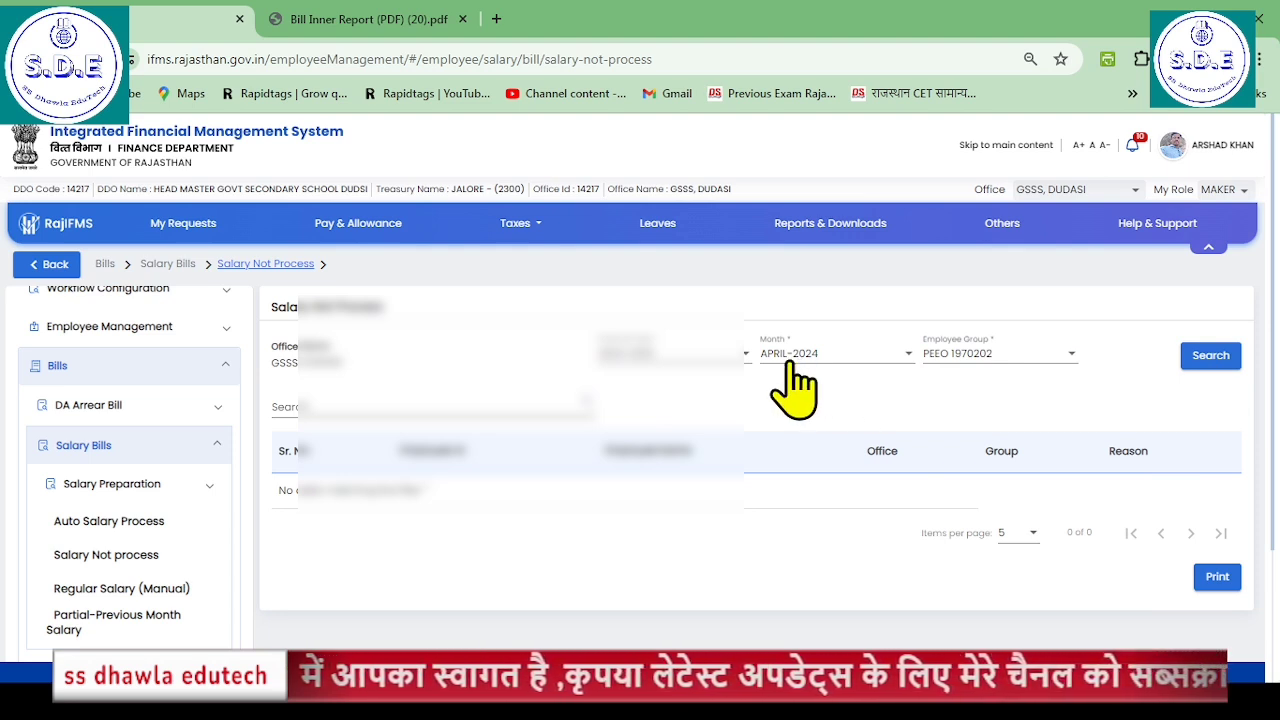
Open the Regular Salary (Manual) page and set the financial year to 2024-2025 and the month to APRIL-2024.
{"action": "left_click", "coordinate": [100, 590]}
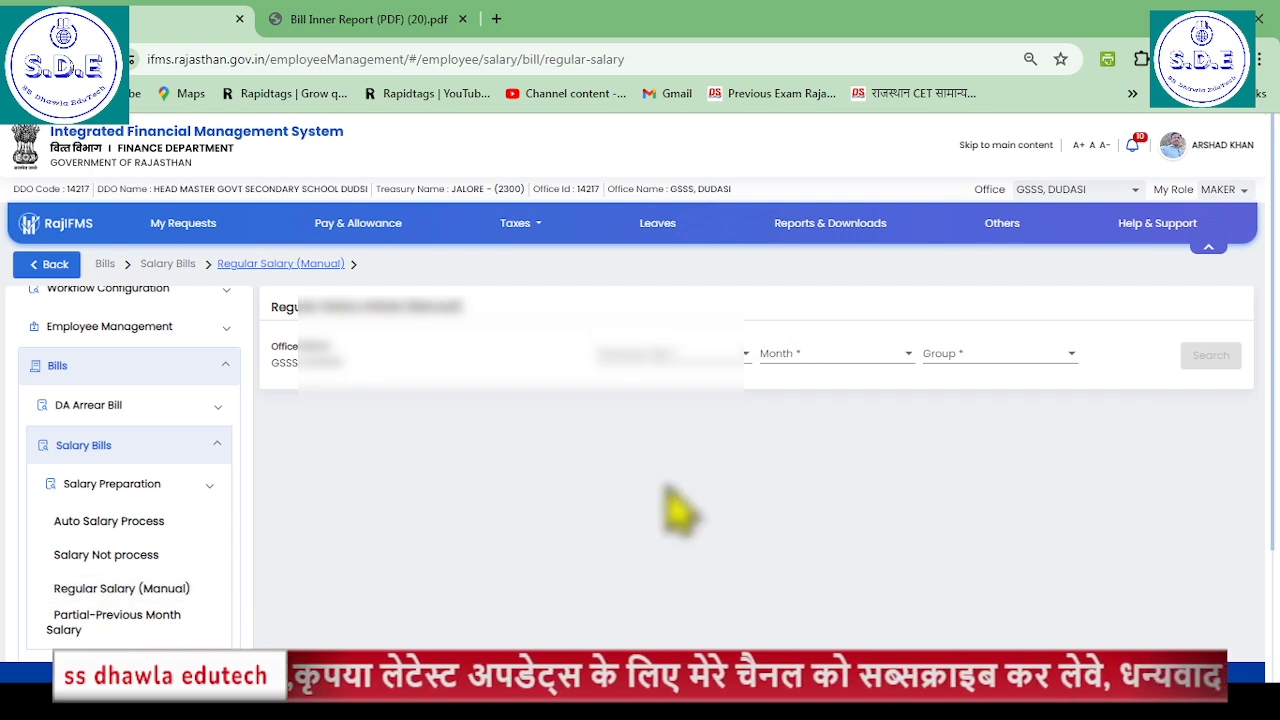
{"action": "left_click", "coordinate": [651, 432]}
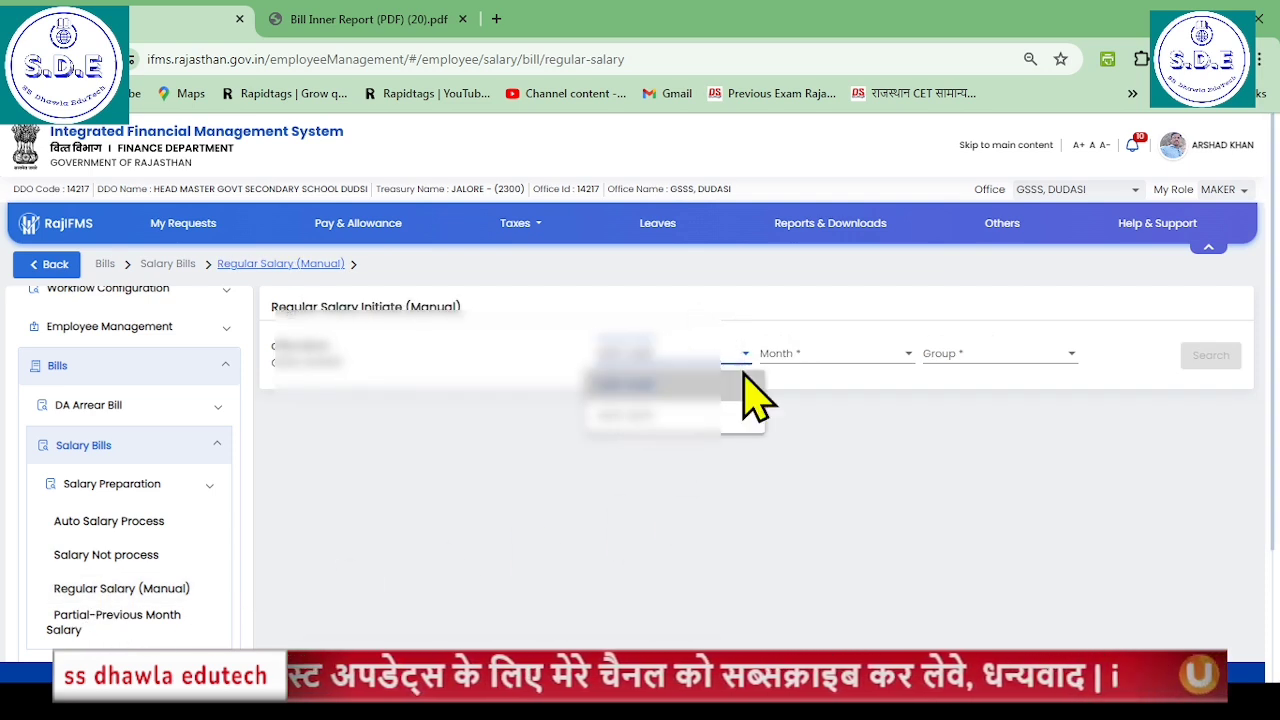
{"action": "left_click", "coordinate": [802, 360]}
{"action": "left_click", "coordinate": [800, 388]}
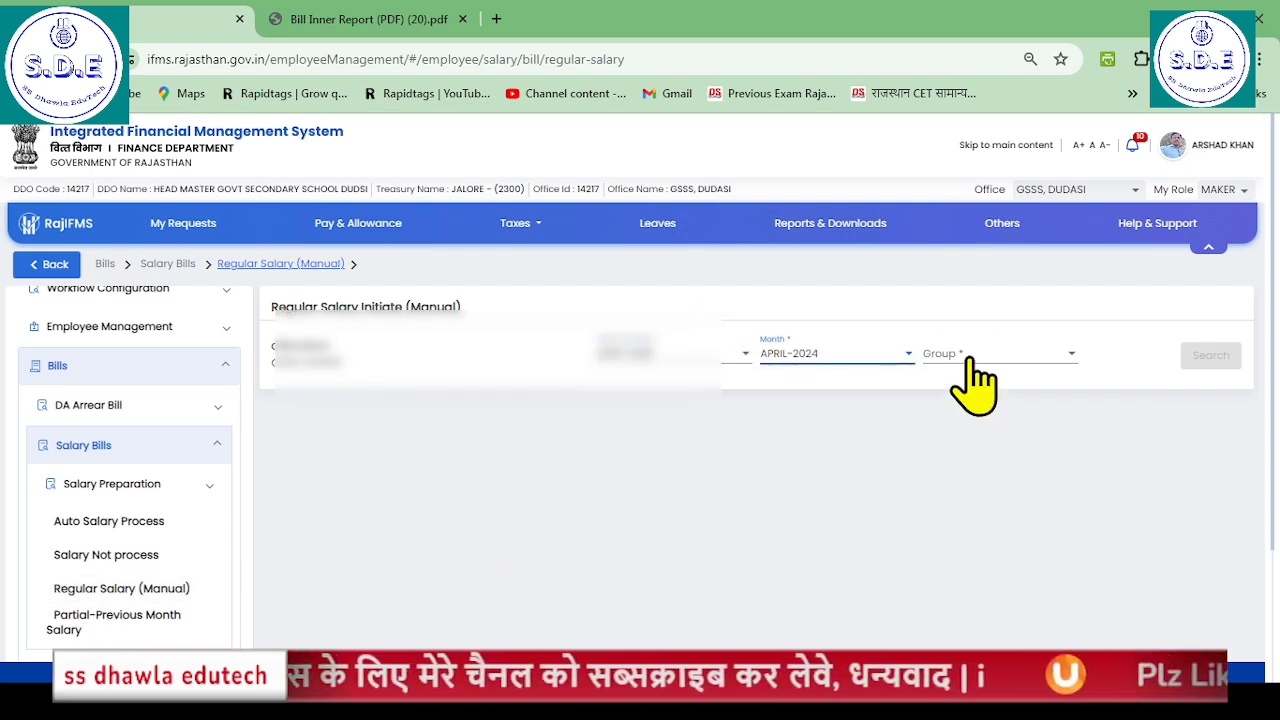
Search the group GOVT. SECONDARY SCHOOL, DUDSI for manual salary initiation and select the third employee listed.
{"action": "left_click", "coordinate": [966, 362]}
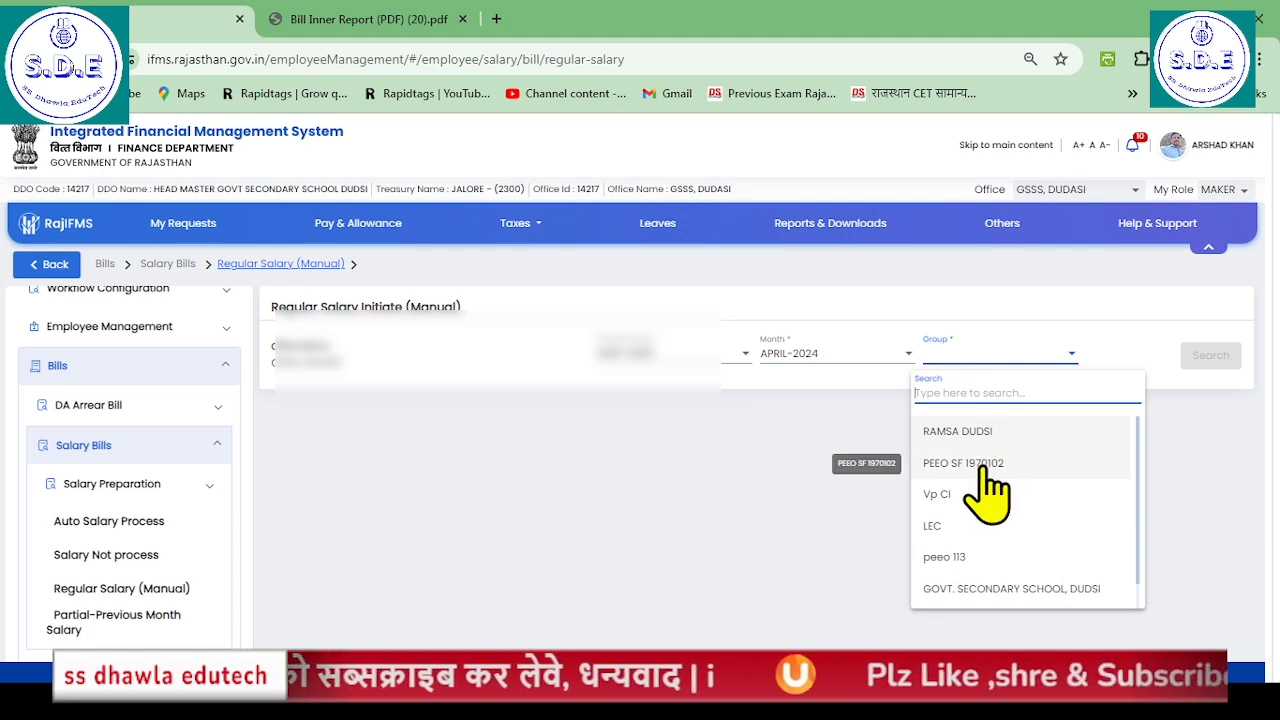
{"action": "left_click", "coordinate": [968, 589]}
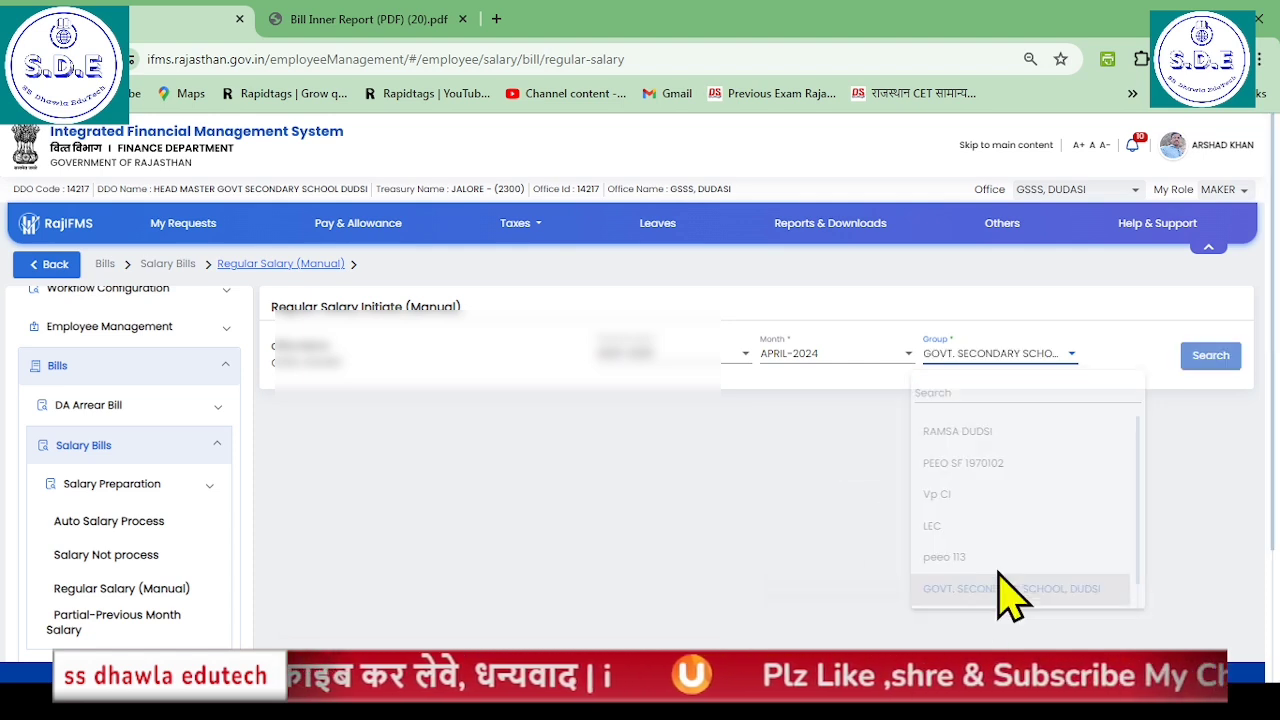
{"action": "left_click", "coordinate": [1205, 362]}
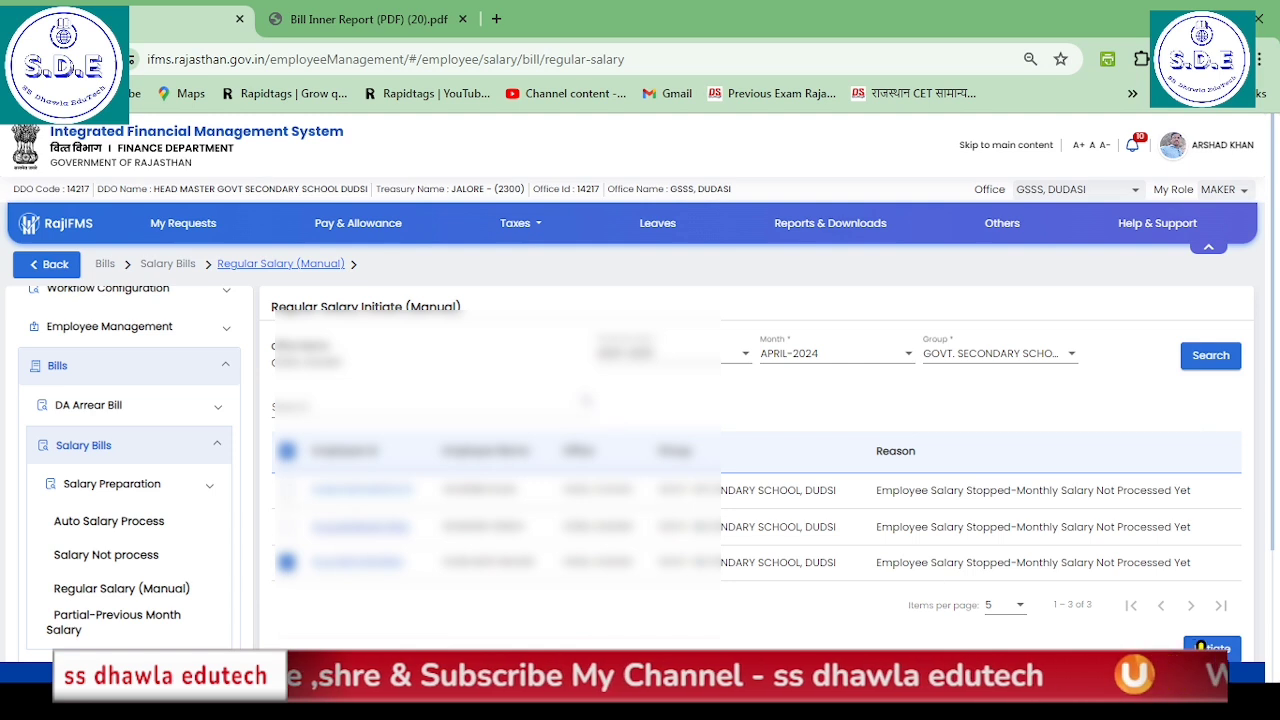
Read the Reason entry of the third employee in the manual salary list.
{"action": "scroll", "coordinate": [1100, 630], "scroll_direction": "down", "scroll_amount": 1}
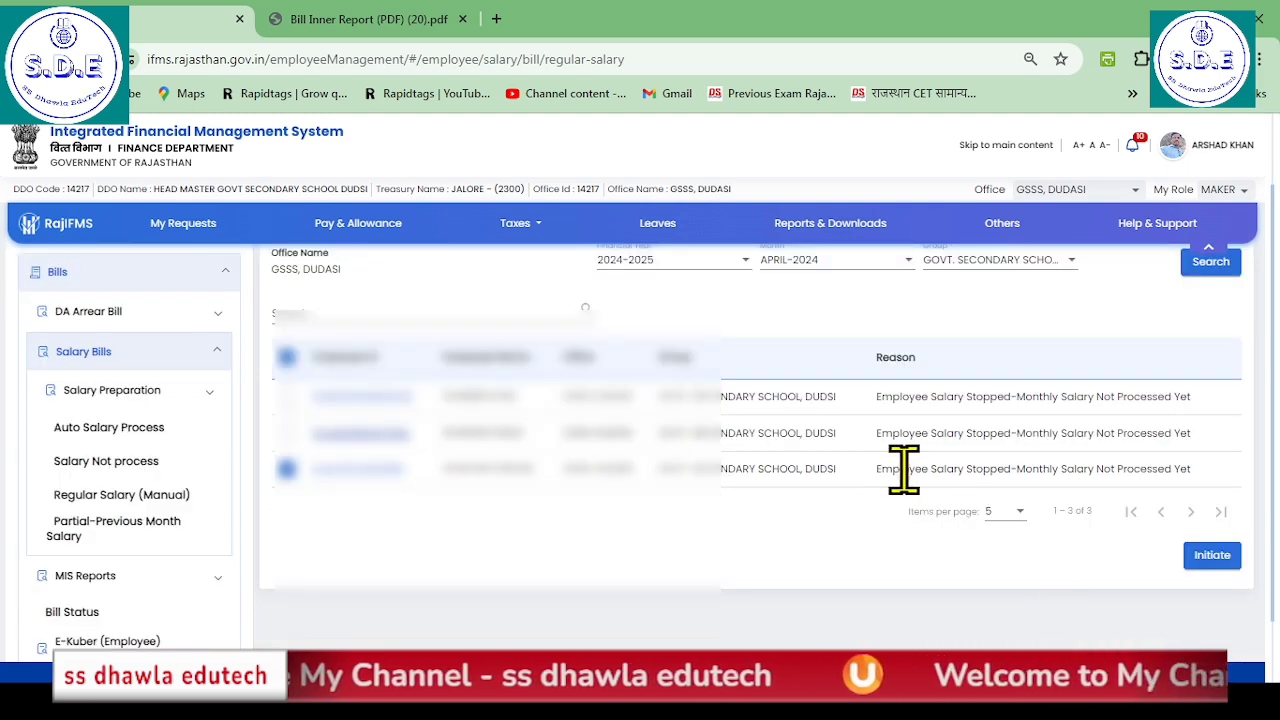
{"action": "left_click_drag", "start_coordinate": [878, 470], "coordinate": [1006, 468]}
{"action": "left_click", "coordinate": [998, 470]}
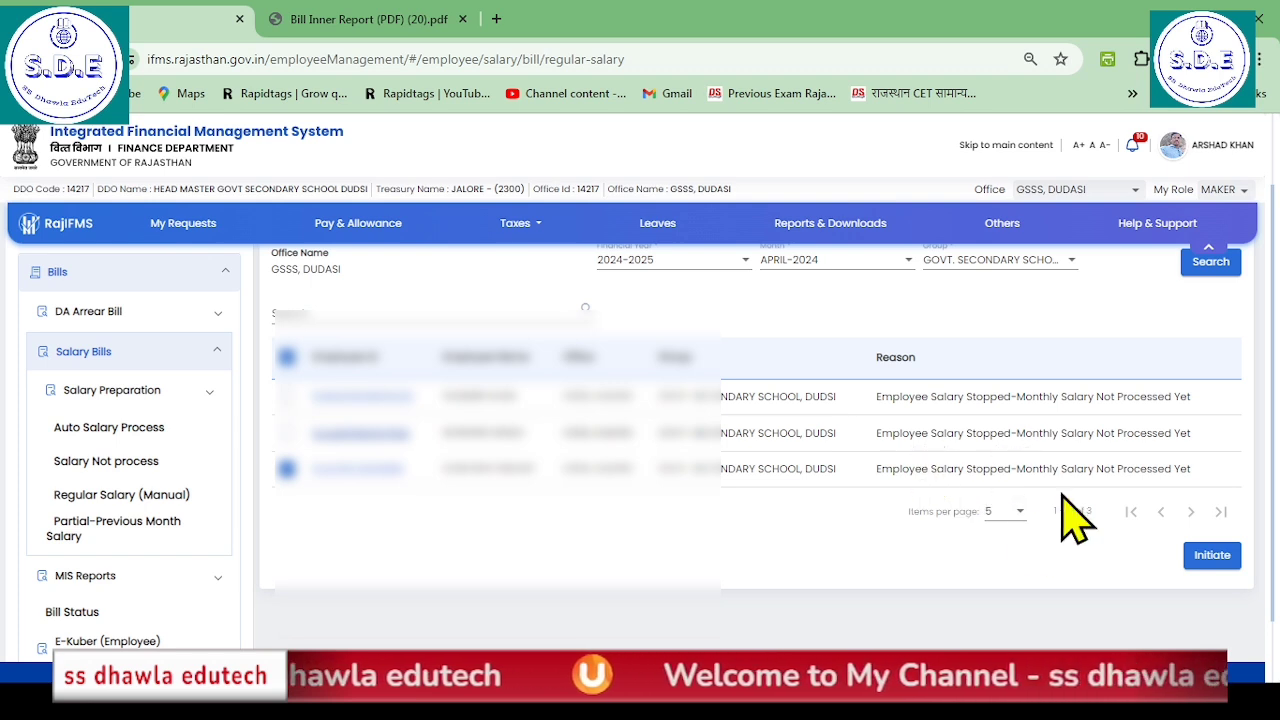
{"action": "scroll", "coordinate": [1100, 605], "scroll_direction": "up", "scroll_amount": 1}
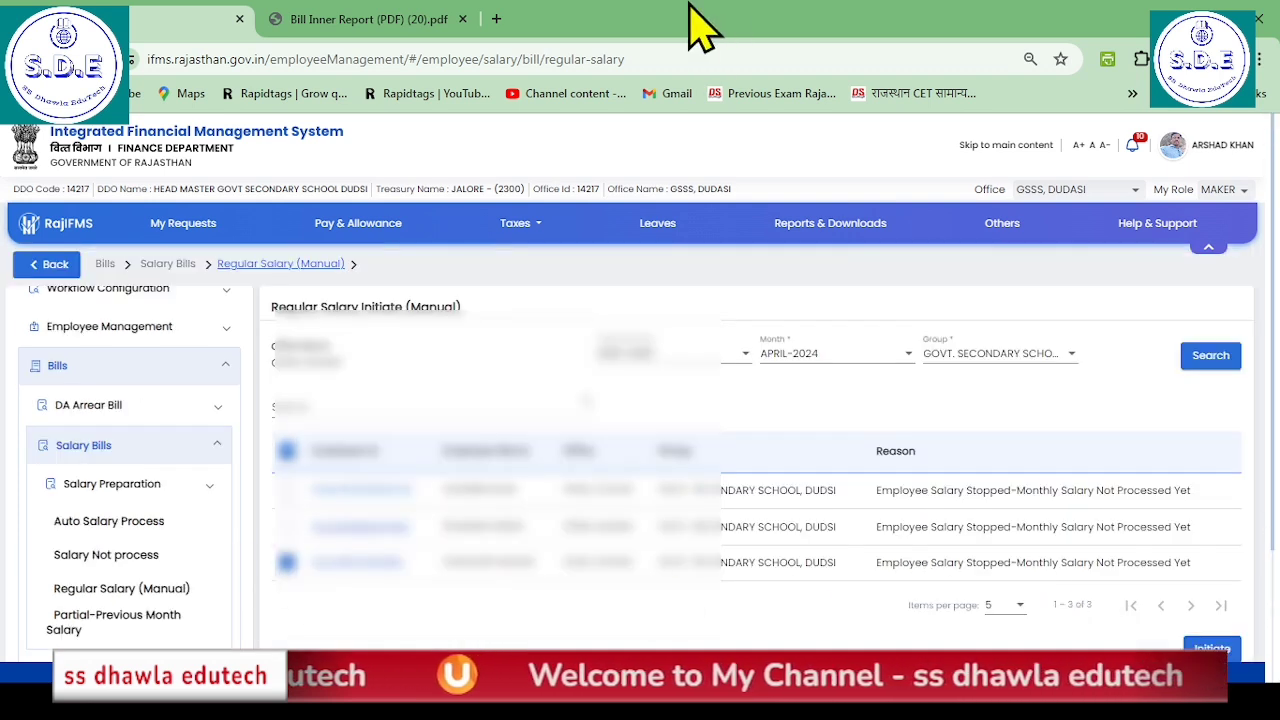
Open the Start Salary page under Salary Preparation and show 100 employees per page.
{"action": "left_click", "coordinate": [110, 486]}
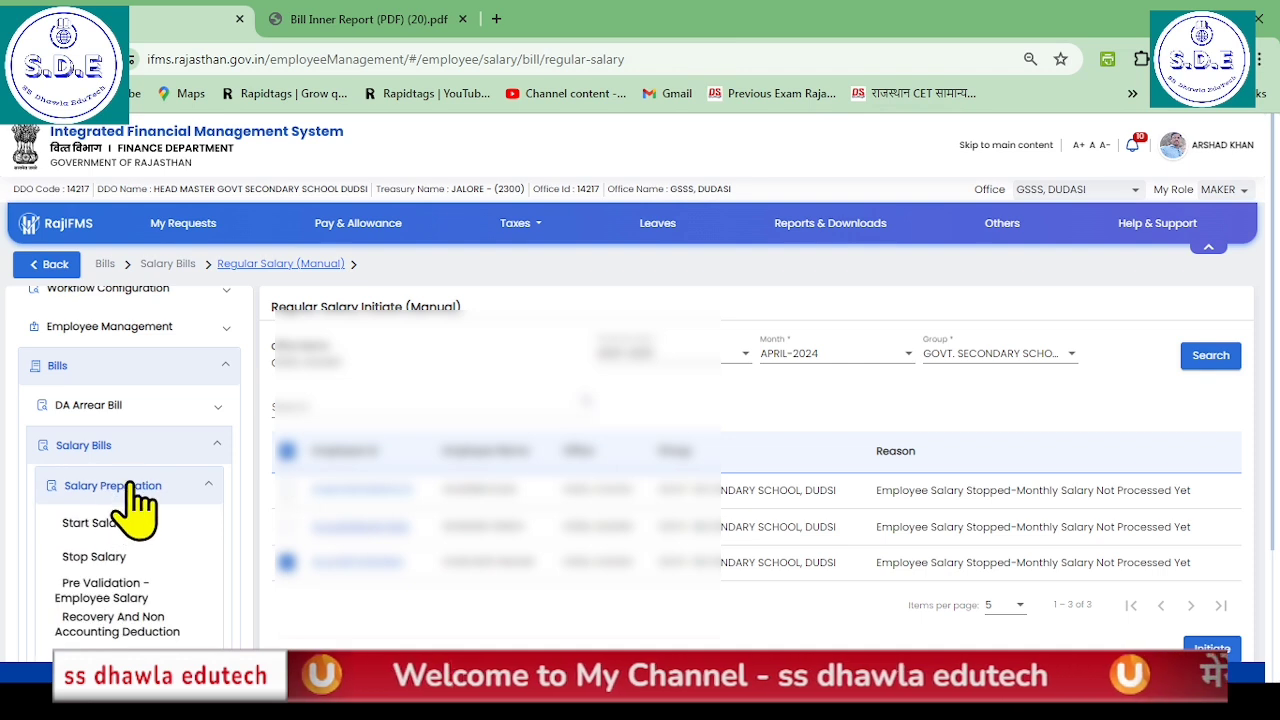
{"action": "scroll", "coordinate": [125, 500], "scroll_direction": "down", "scroll_amount": 1}
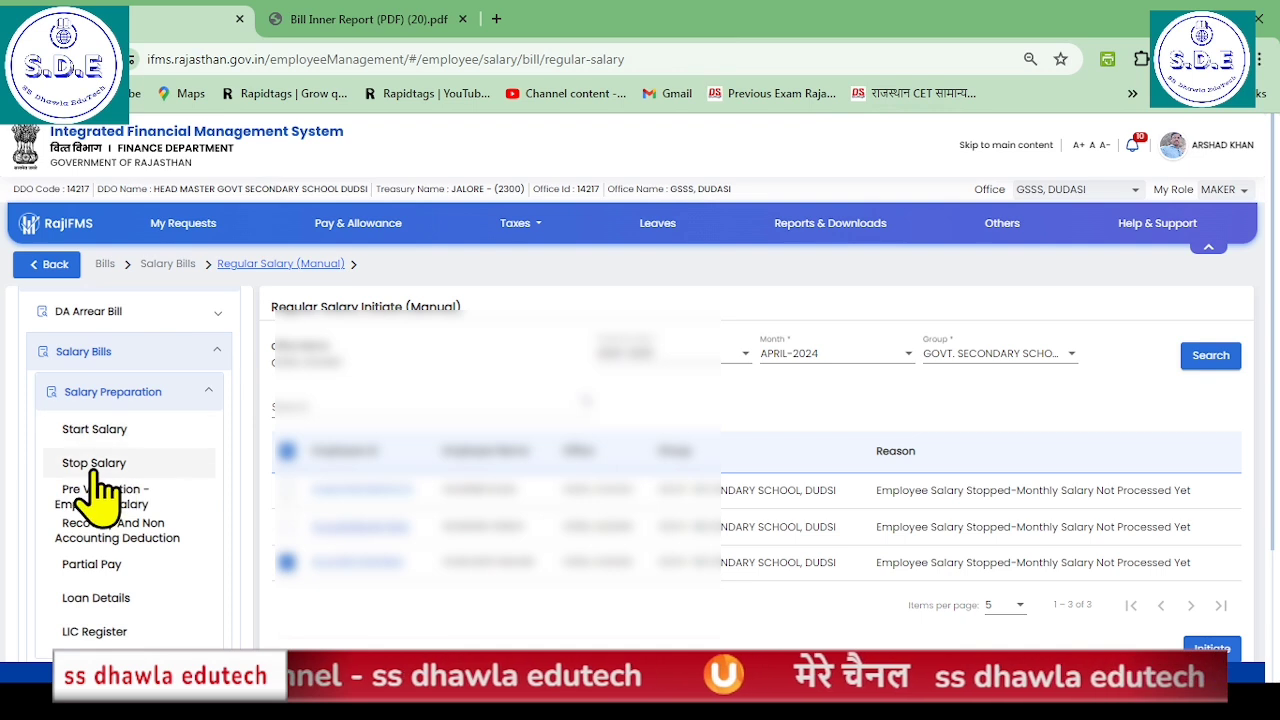
{"action": "left_click", "coordinate": [90, 440]}
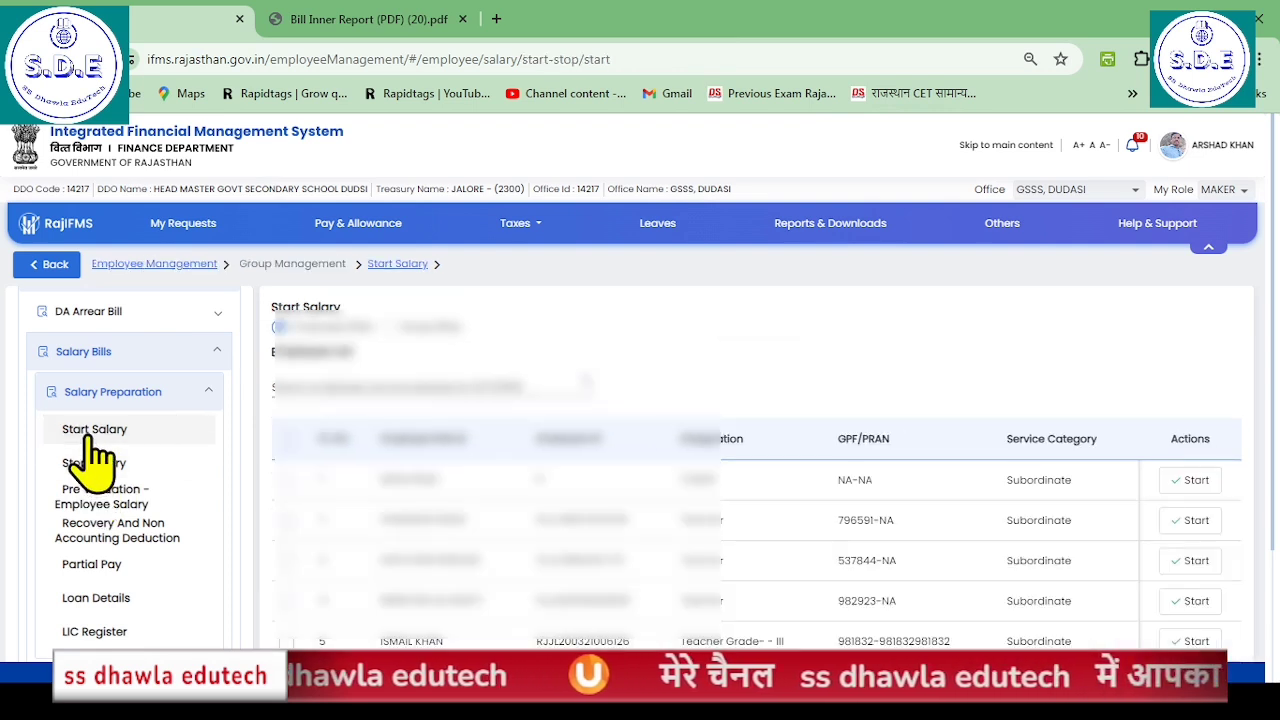
{"action": "scroll", "coordinate": [940, 500], "scroll_direction": "down", "scroll_amount": 1}
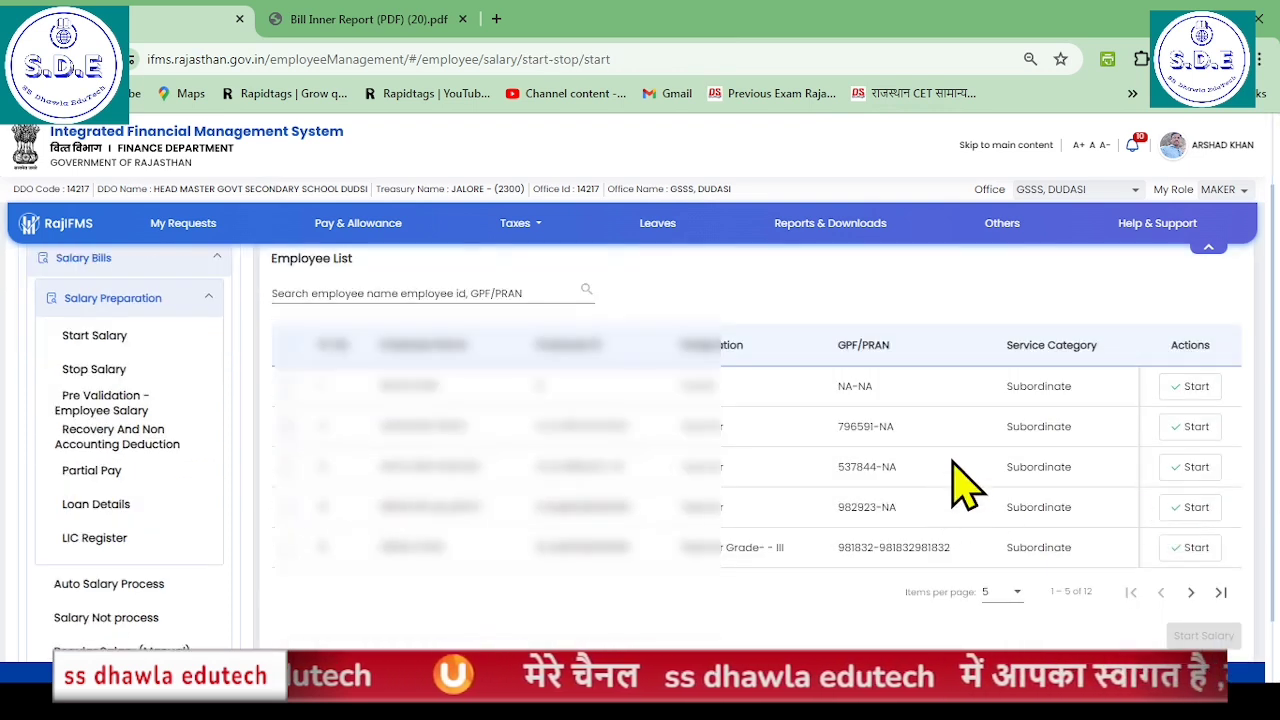
{"action": "left_click", "coordinate": [1015, 593]}
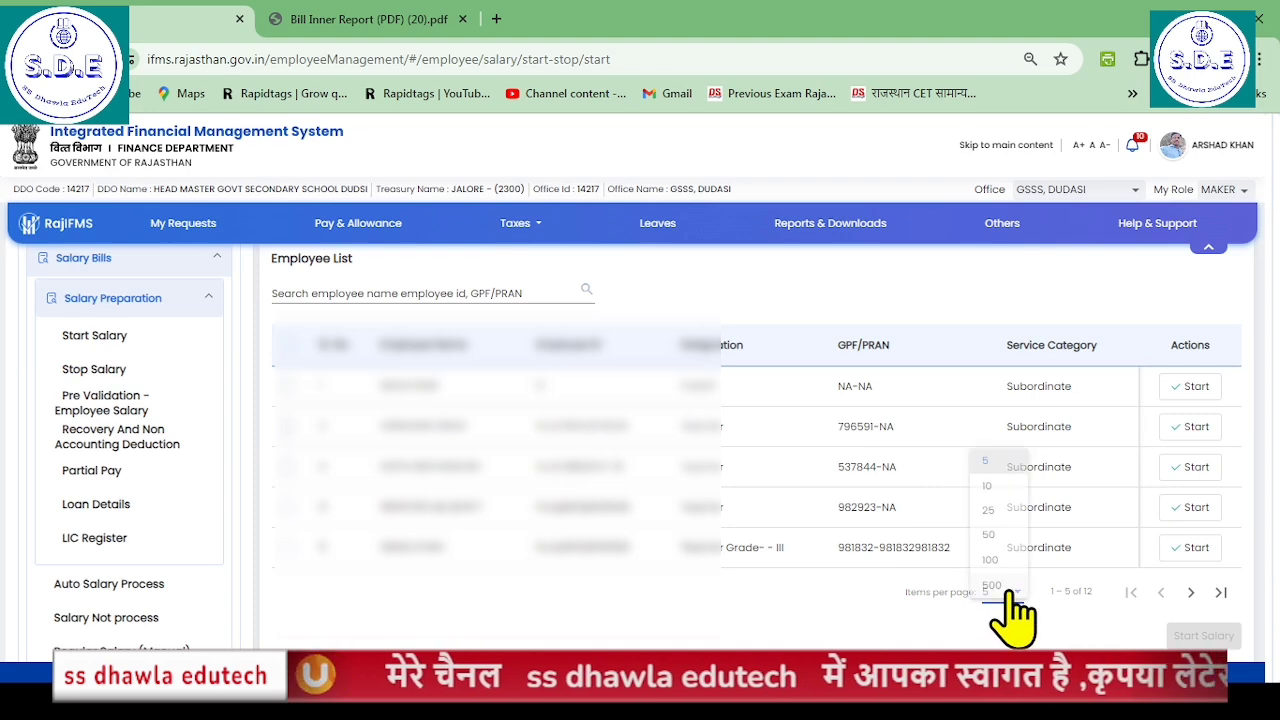
{"action": "left_click", "coordinate": [960, 565]}
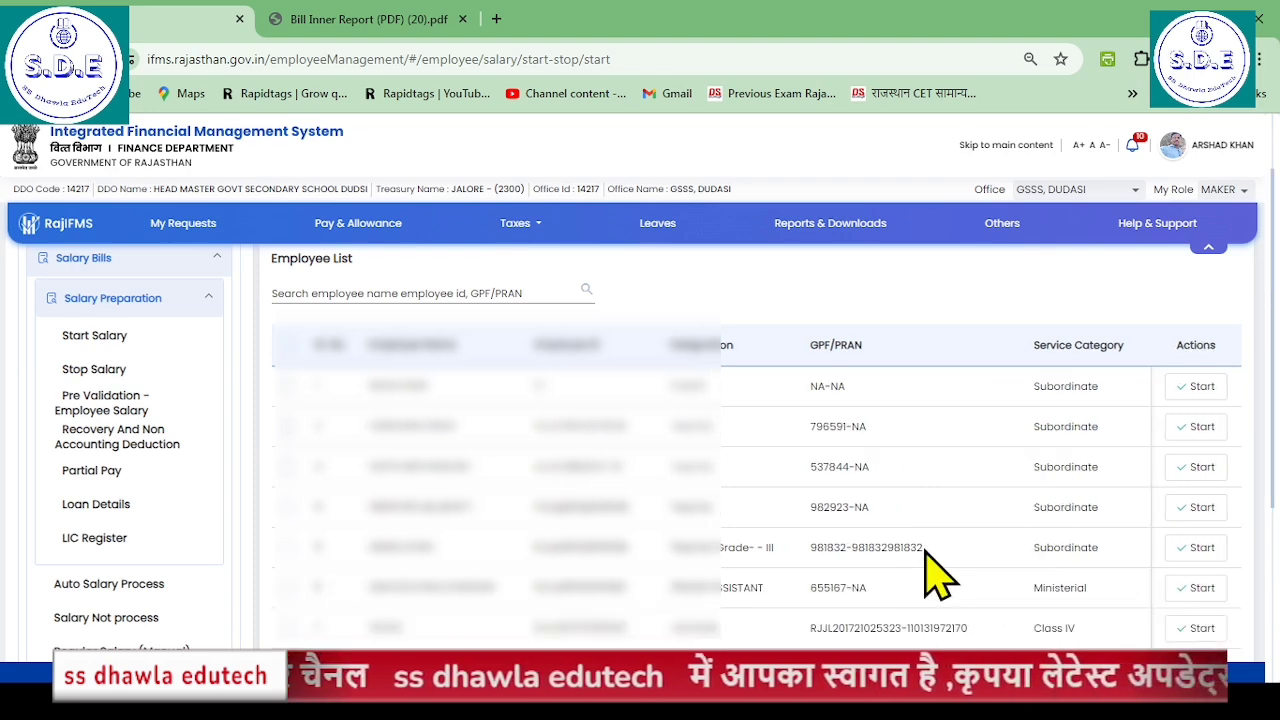
Look through the Start Salary employee list and select the employee in row 9.
{"action": "scroll", "coordinate": [930, 571], "scroll_direction": "down", "scroll_amount": 2}
{"action": "scroll", "coordinate": [875, 580], "scroll_direction": "down", "scroll_amount": 2}
{"action": "scroll", "coordinate": [880, 586], "scroll_direction": "up", "scroll_amount": 6}
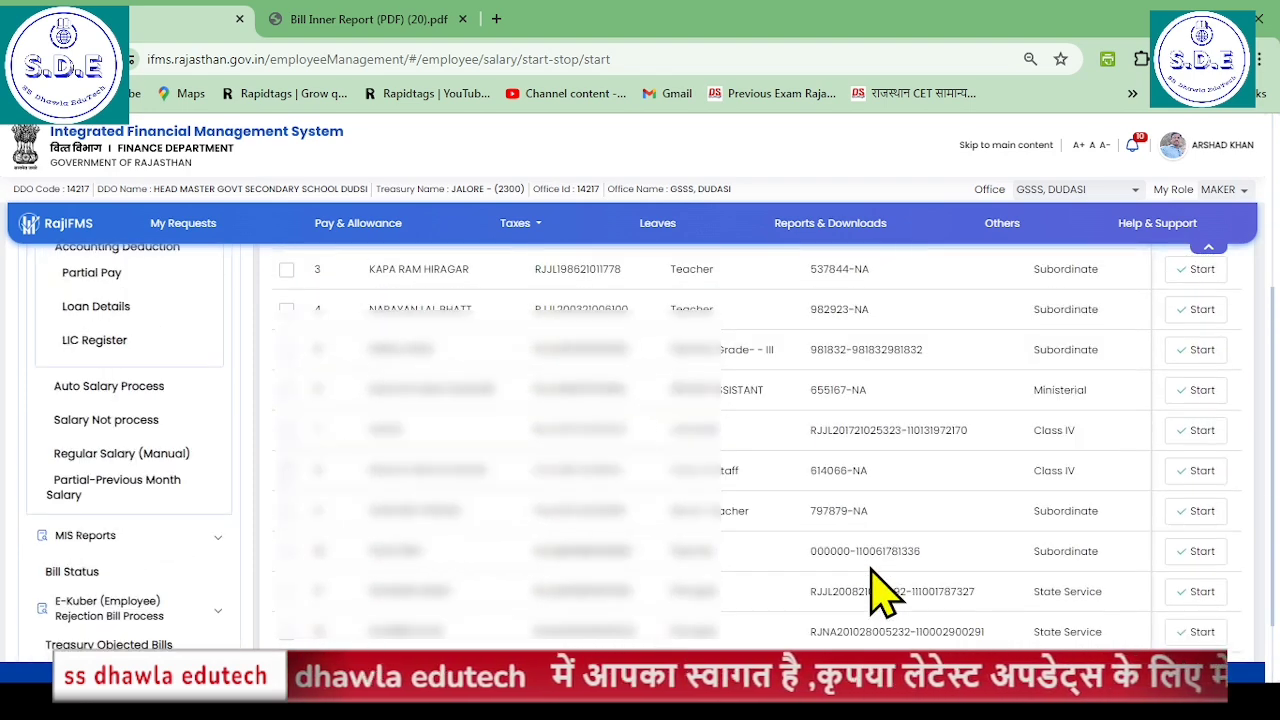
{"action": "scroll", "coordinate": [535, 530], "scroll_direction": "down", "scroll_amount": 1}
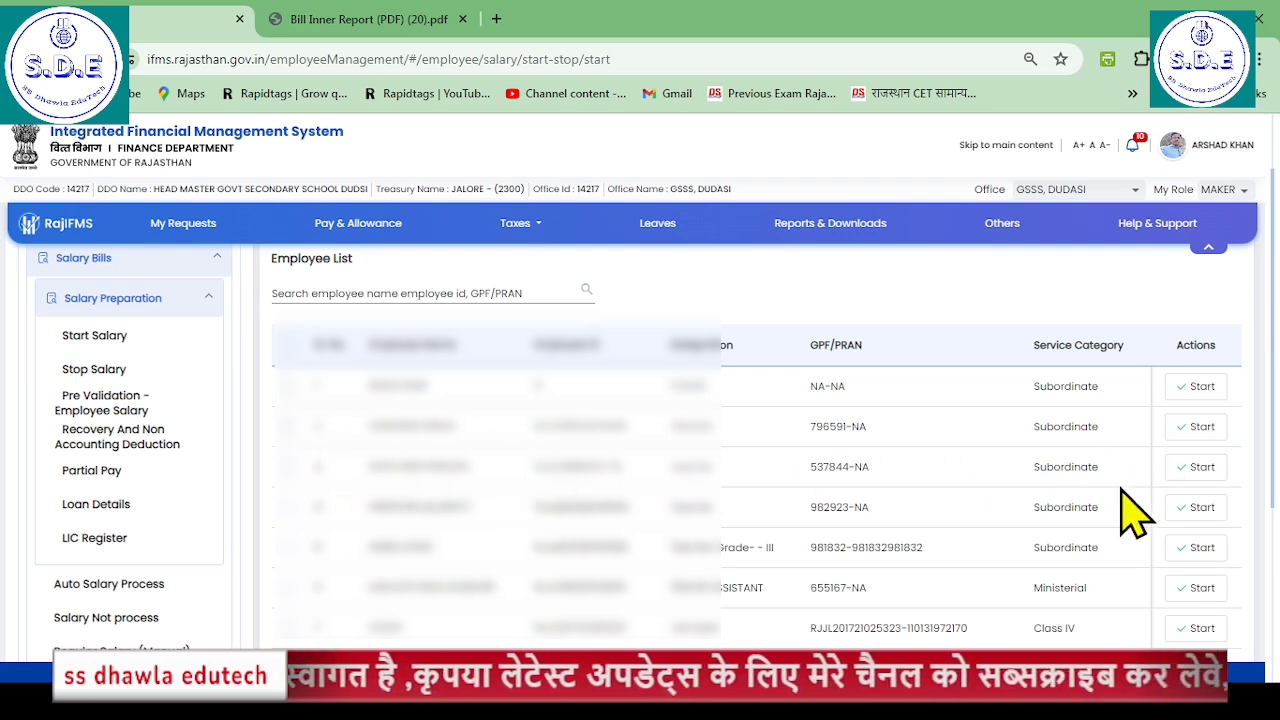
{"action": "scroll", "coordinate": [606, 588], "scroll_direction": "down", "scroll_amount": 1}
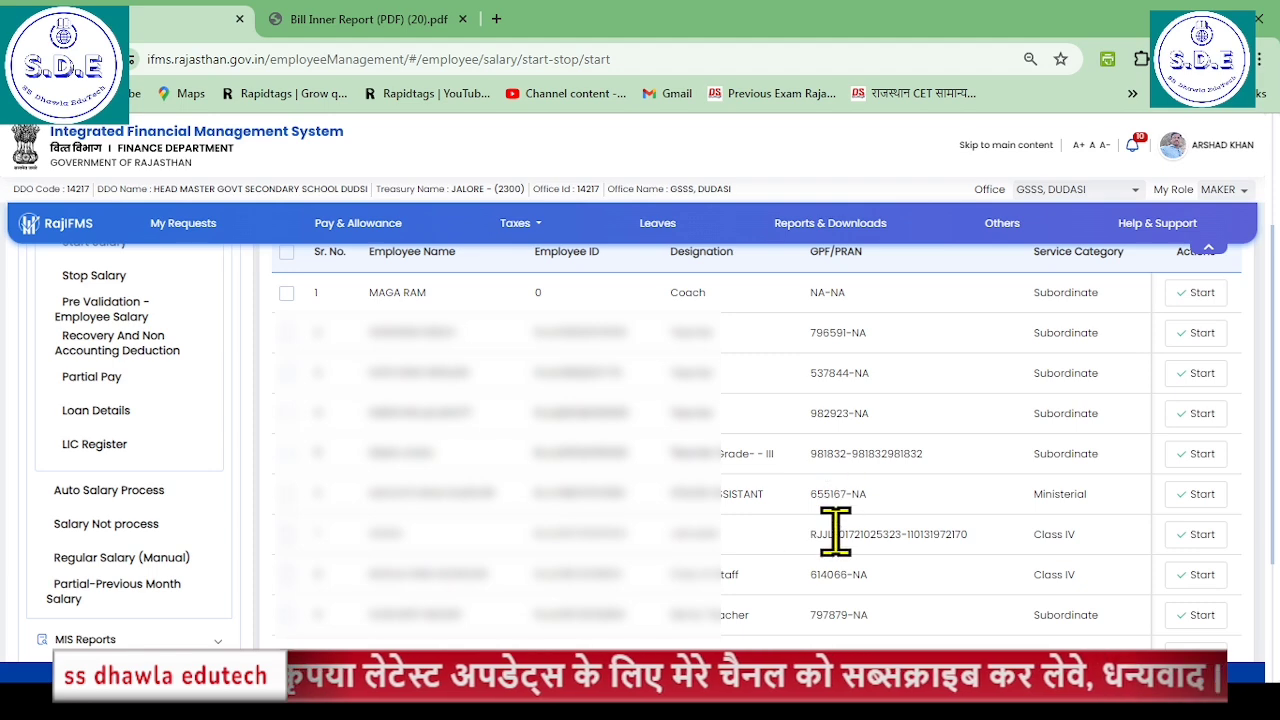
{"action": "scroll", "coordinate": [975, 535], "scroll_direction": "down", "scroll_amount": 1}
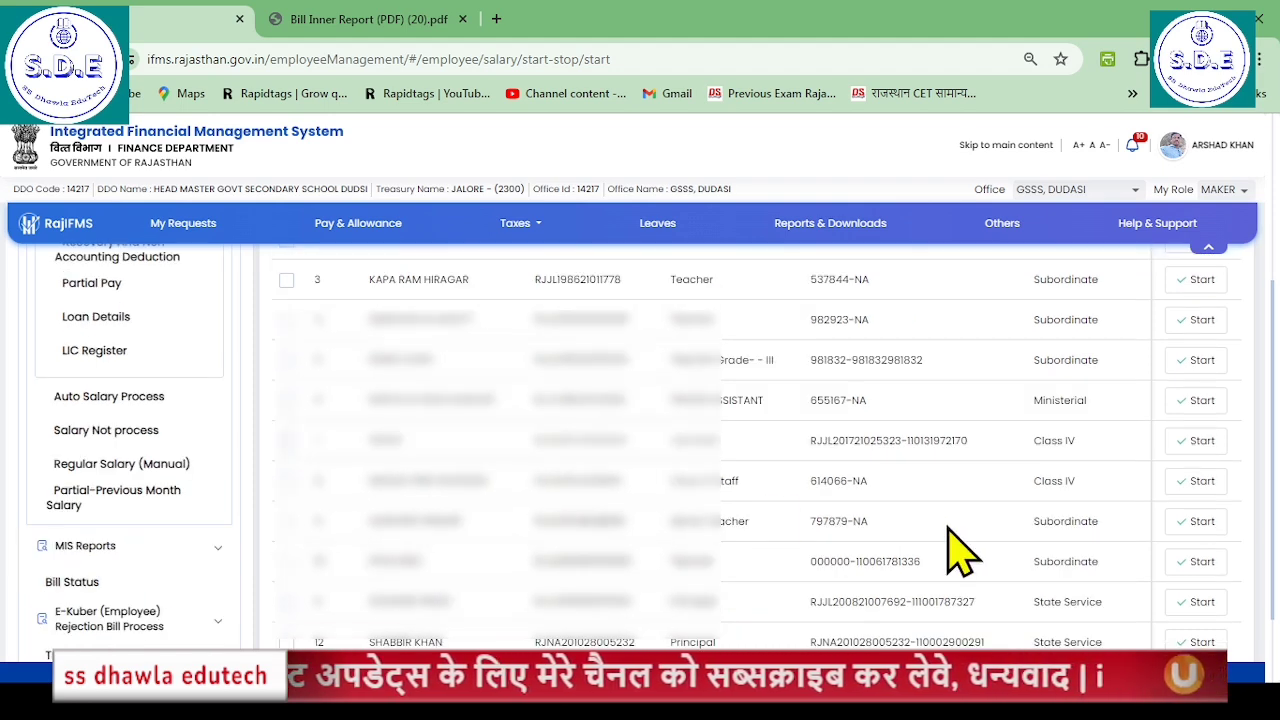
{"action": "scroll", "coordinate": [600, 575], "scroll_direction": "down", "scroll_amount": 1}
{"action": "scroll", "coordinate": [540, 542], "scroll_direction": "up", "scroll_amount": 1}
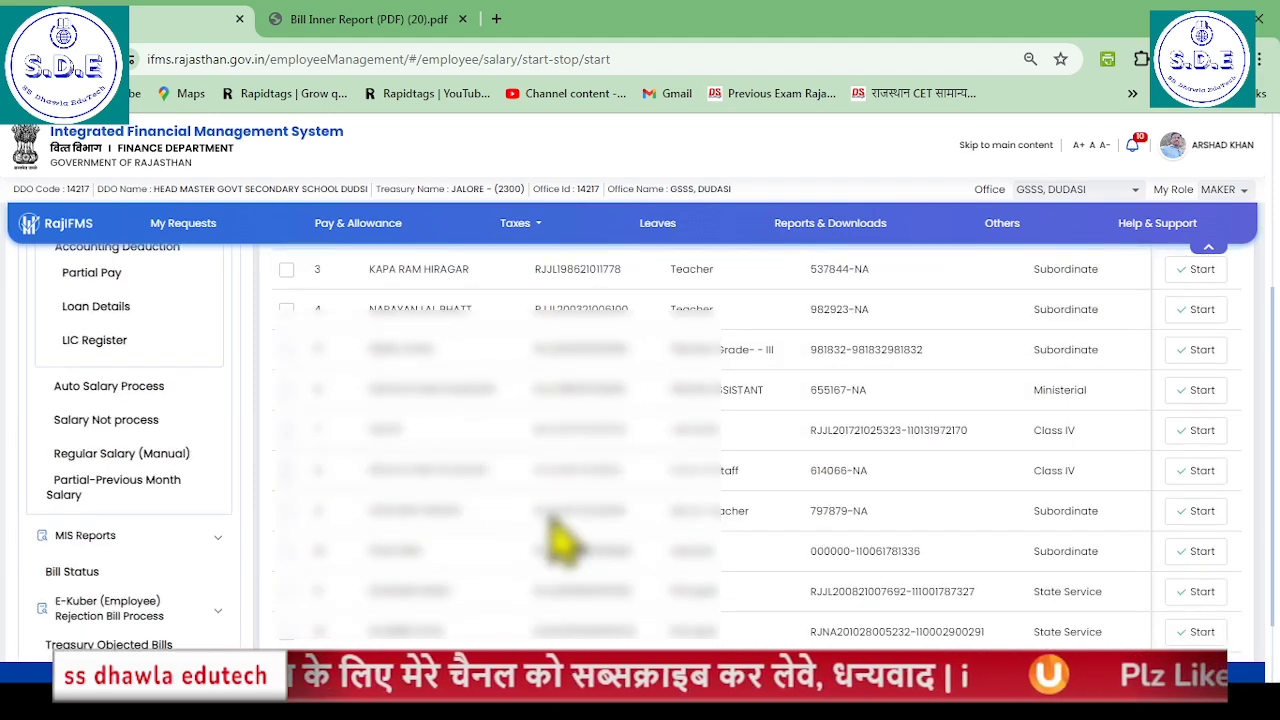
{"action": "scroll", "coordinate": [560, 540], "scroll_direction": "up", "scroll_amount": 1}
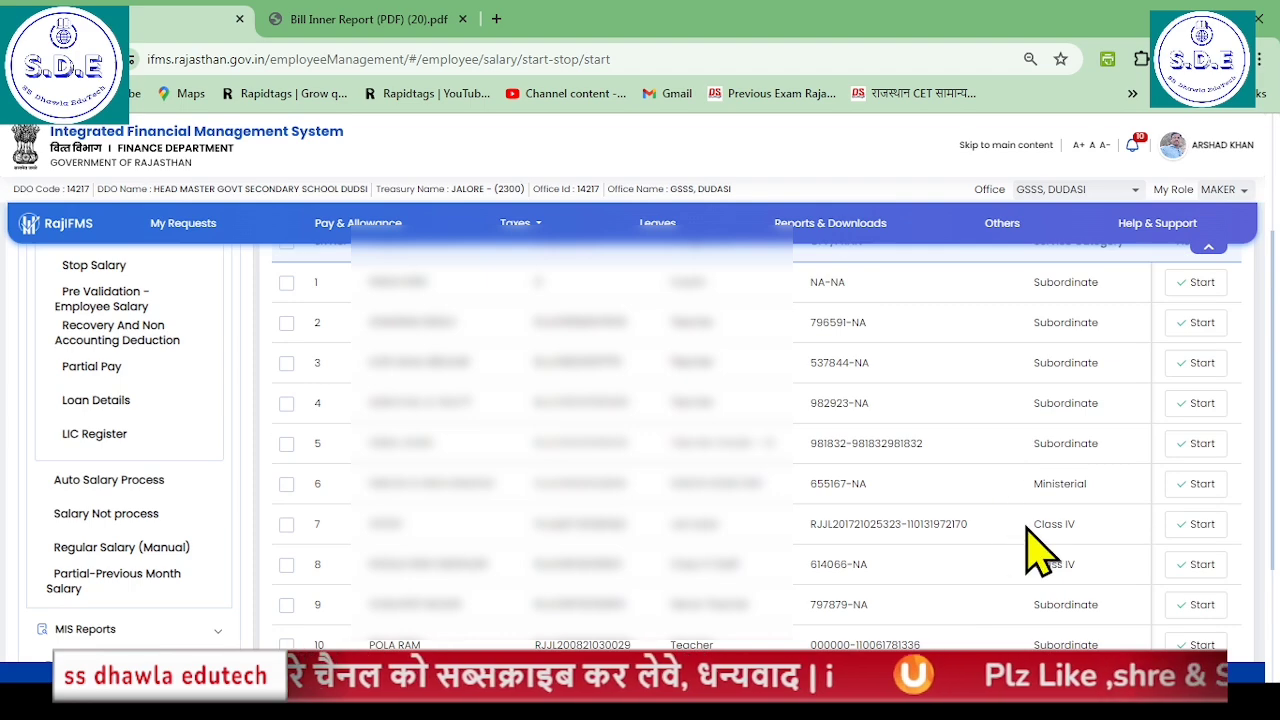
{"action": "scroll", "coordinate": [1040, 550], "scroll_direction": "down", "scroll_amount": 2}
{"action": "scroll", "coordinate": [1150, 535], "scroll_direction": "up", "scroll_amount": 1}
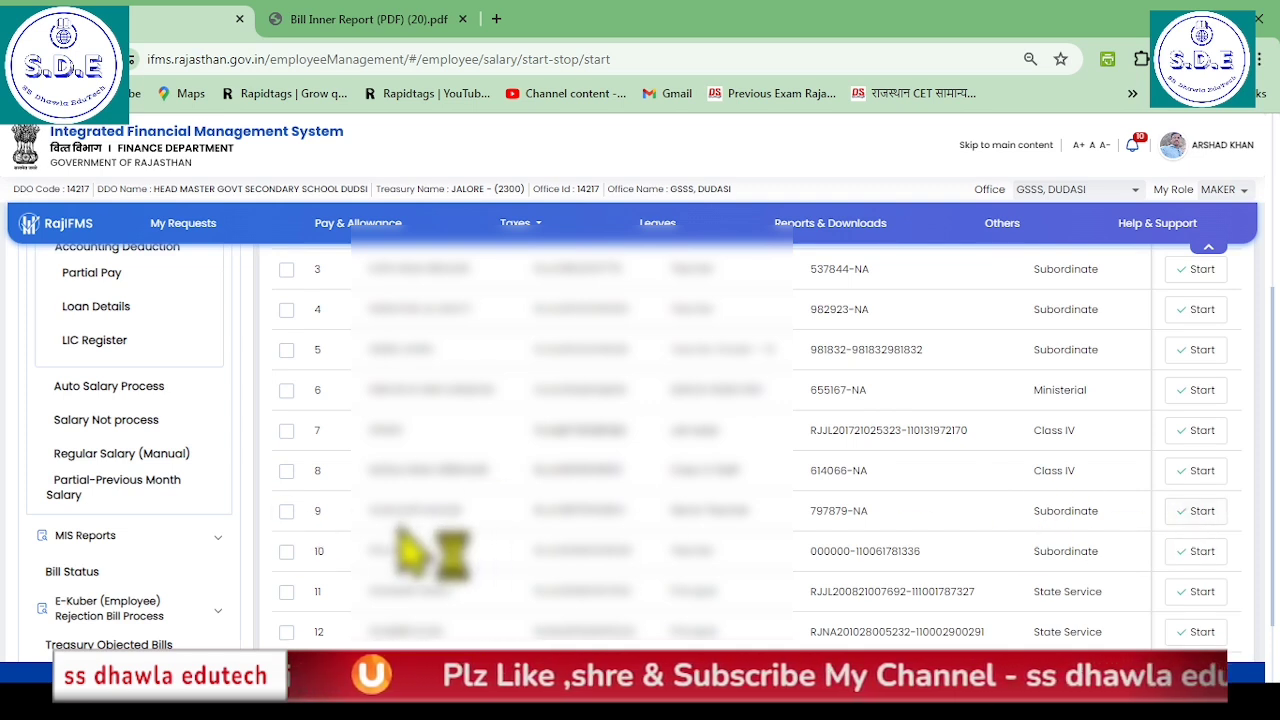
{"action": "left_click", "coordinate": [287, 511]}
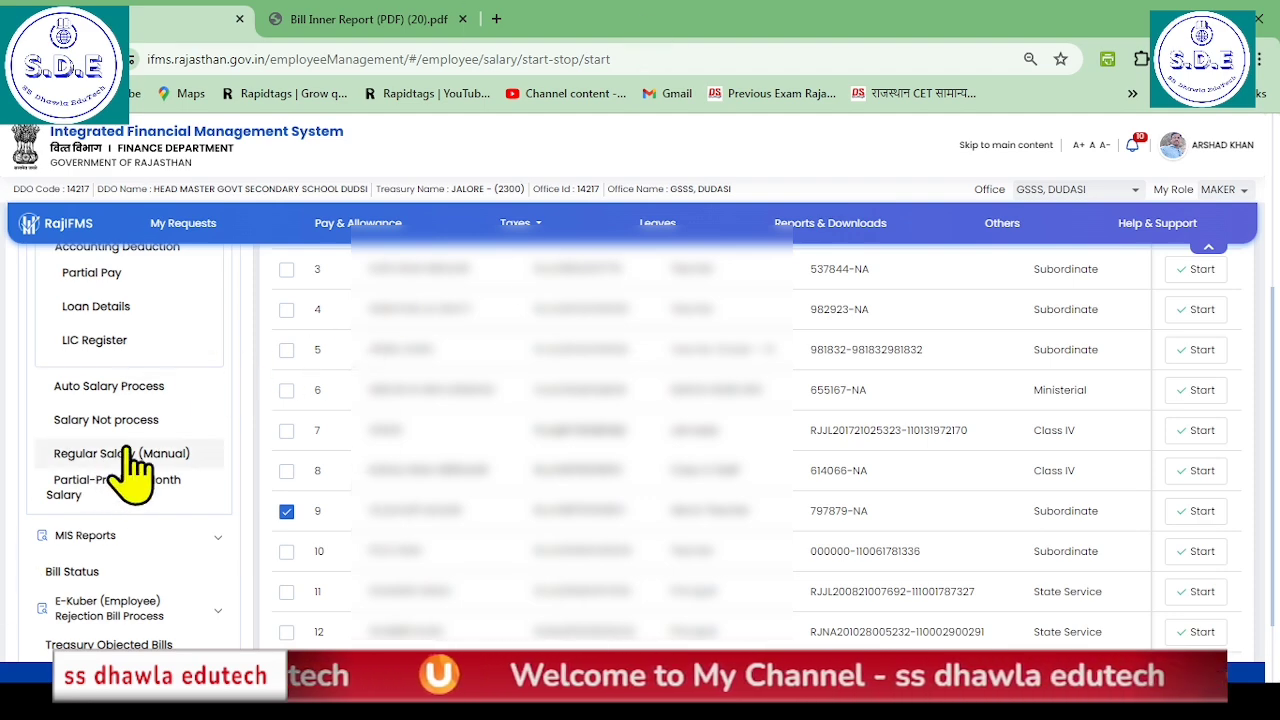
{"action": "scroll", "coordinate": [128, 468], "scroll_direction": "up", "scroll_amount": 5}
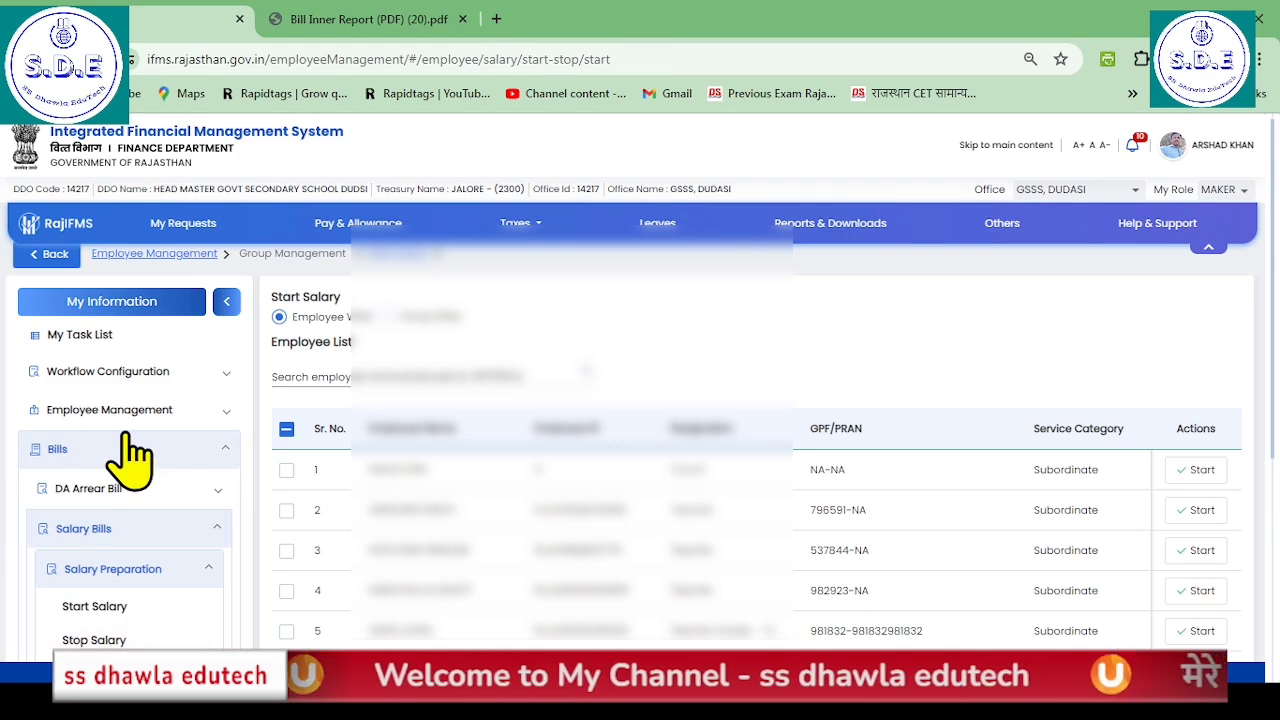
{"action": "scroll", "coordinate": [400, 460], "scroll_direction": "down", "scroll_amount": 4}
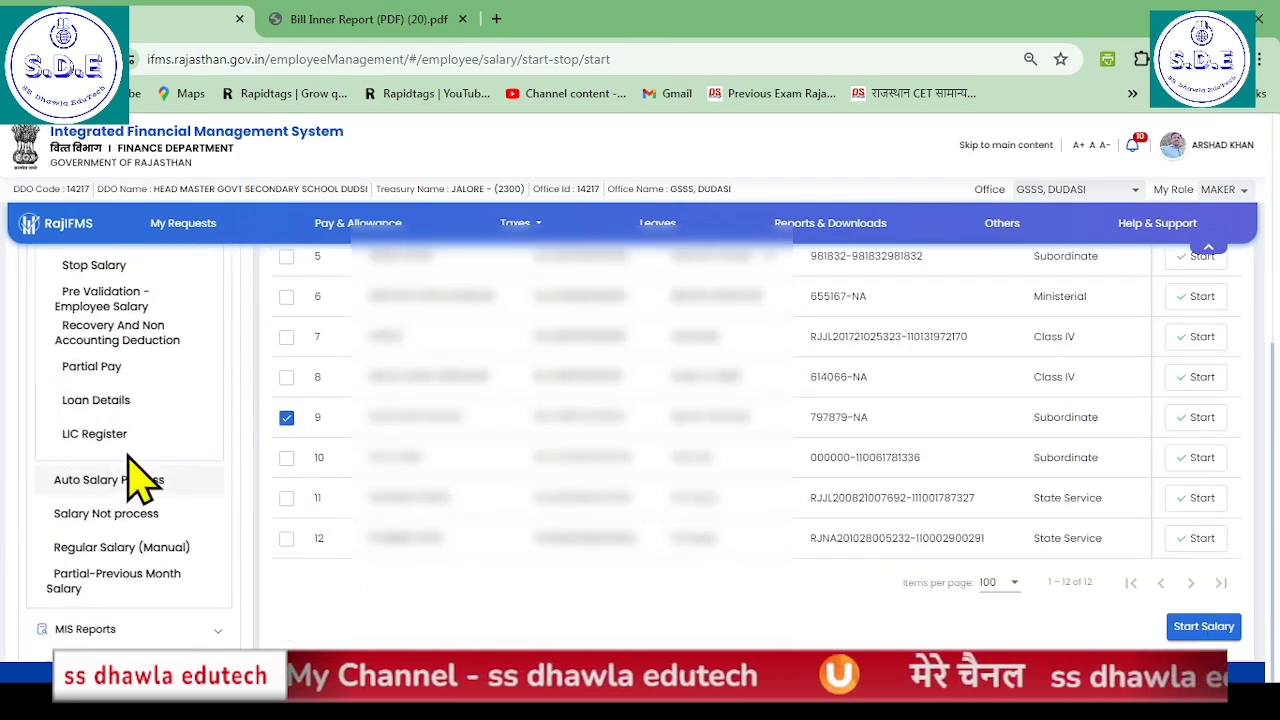
{"action": "scroll", "coordinate": [94, 455], "scroll_direction": "up", "scroll_amount": 2}
{"action": "scroll", "coordinate": [114, 355], "scroll_direction": "up", "scroll_amount": 4}
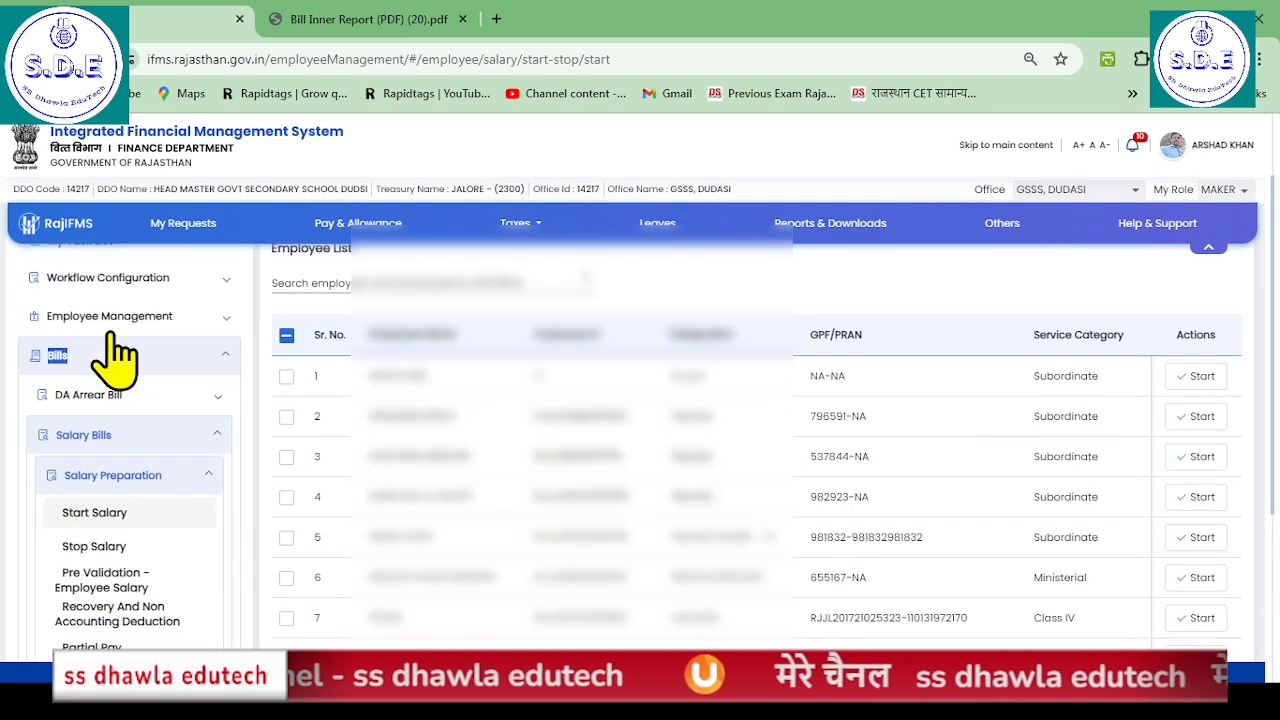
{"action": "left_click", "coordinate": [114, 437]}
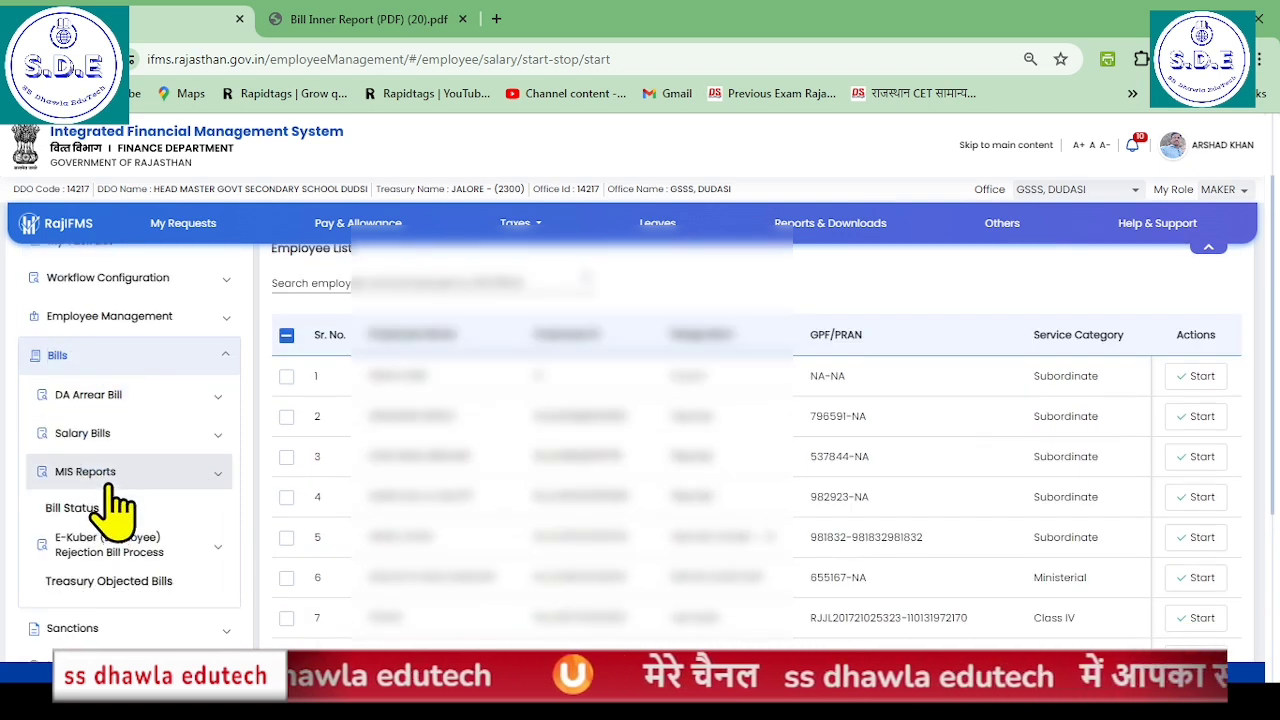
{"action": "left_click", "coordinate": [114, 434]}
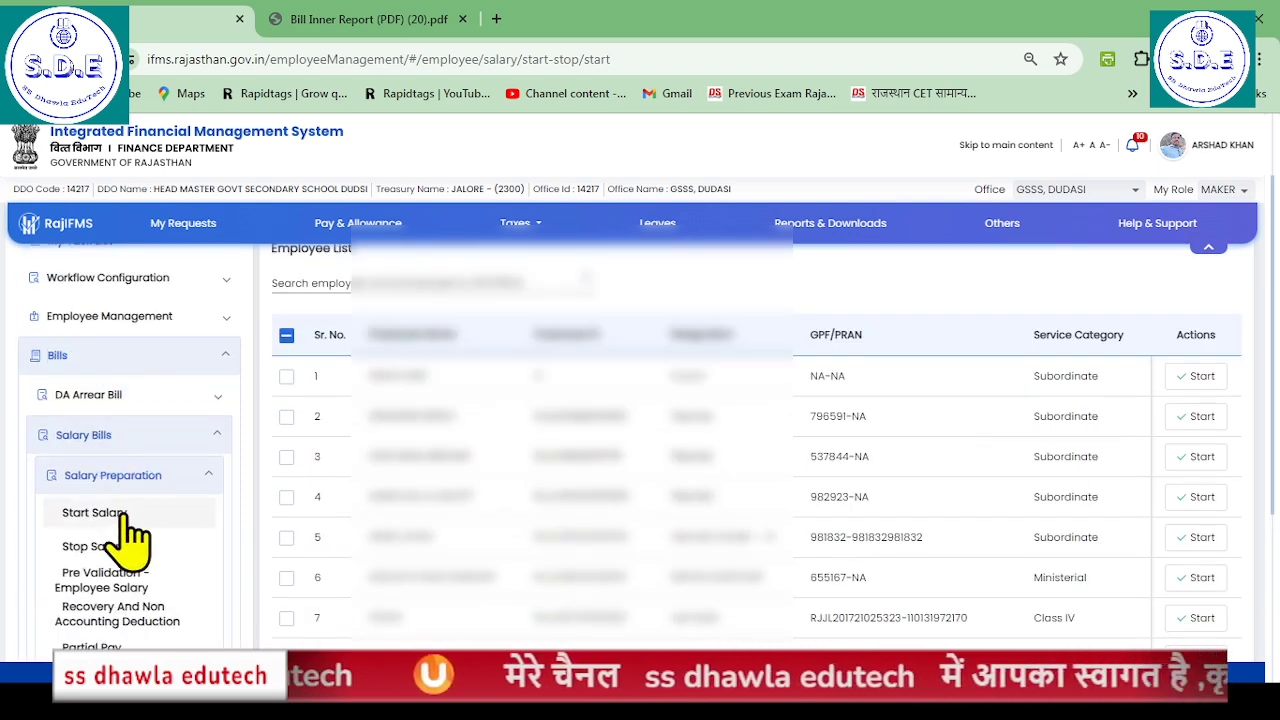
{"action": "left_click", "coordinate": [122, 436]}
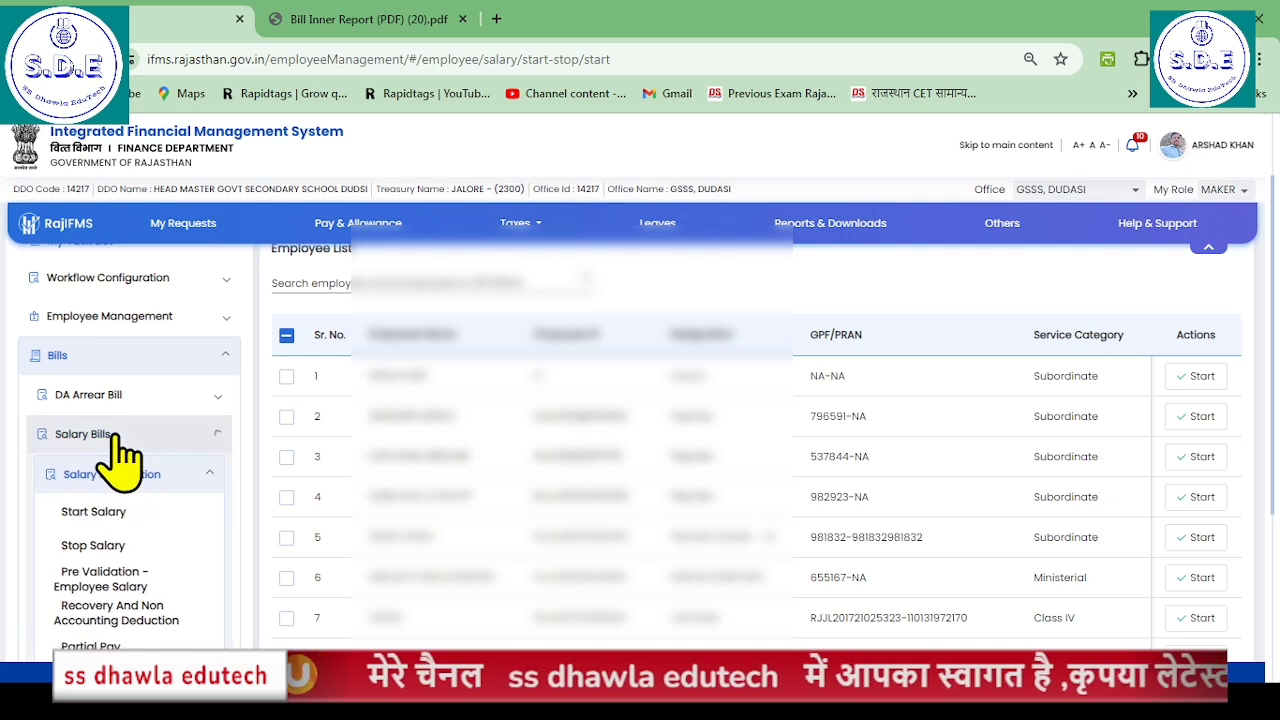
{"action": "left_click", "coordinate": [153, 436]}
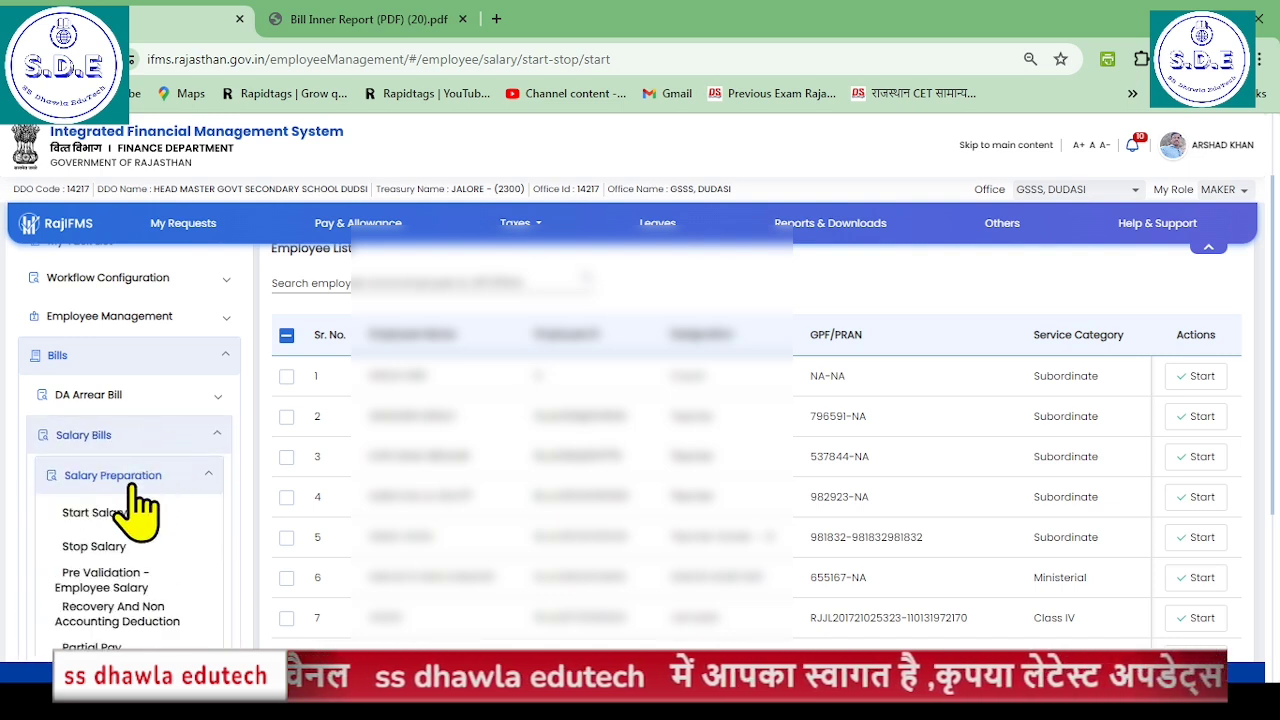
{"action": "double_click", "coordinate": [130, 476]}
{"action": "scroll", "coordinate": [160, 500], "scroll_direction": "down", "scroll_amount": 2}
{"action": "scroll", "coordinate": [168, 515], "scroll_direction": "down", "scroll_amount": 1}
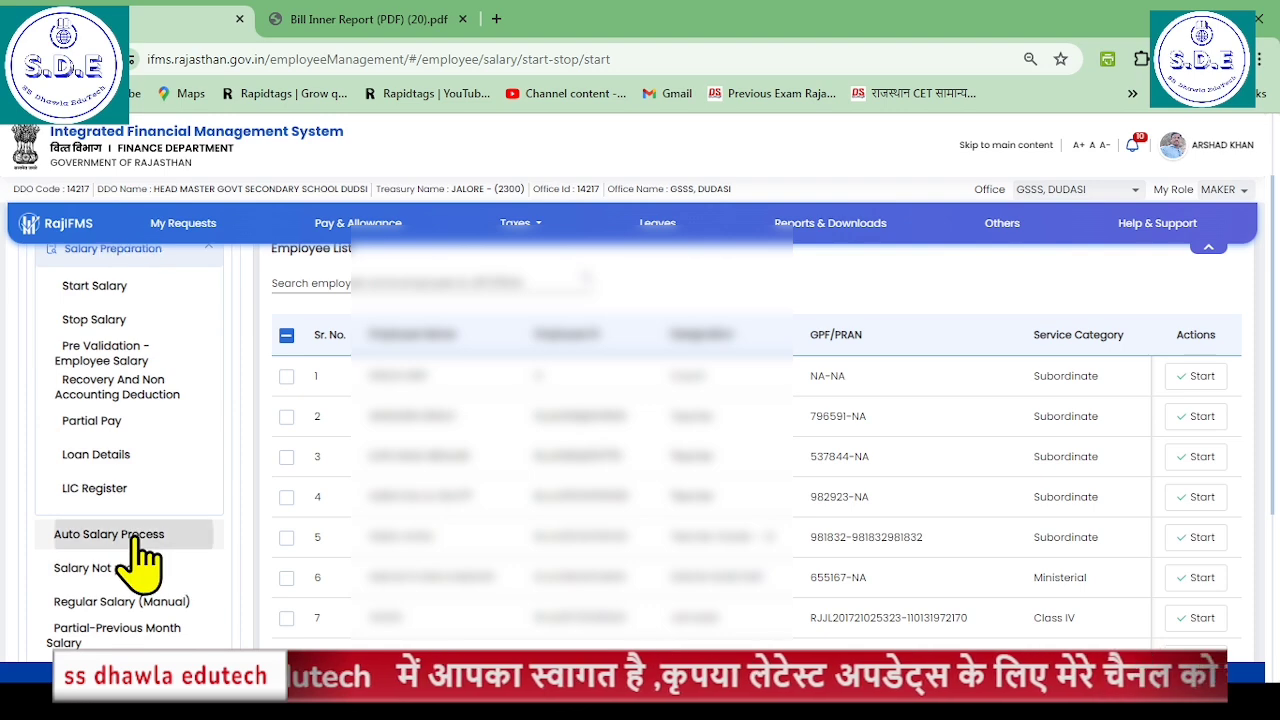
Open the Auto Salary Process page and search bills for financial year 2024-2025, month APRIL-2024, group PEEO SF 1970102.
{"action": "left_click", "coordinate": [130, 536]}
{"action": "scroll", "coordinate": [845, 410], "scroll_direction": "down", "scroll_amount": 2}
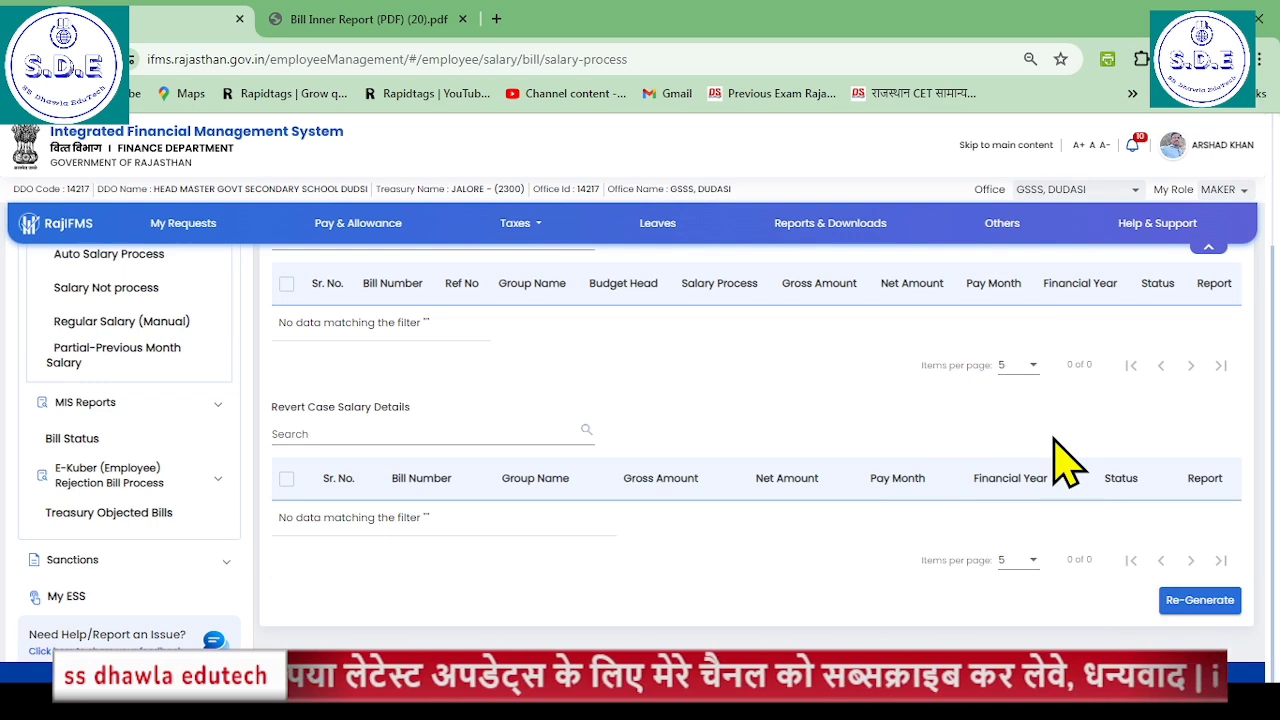
{"action": "scroll", "coordinate": [913, 415], "scroll_direction": "up", "scroll_amount": 2}
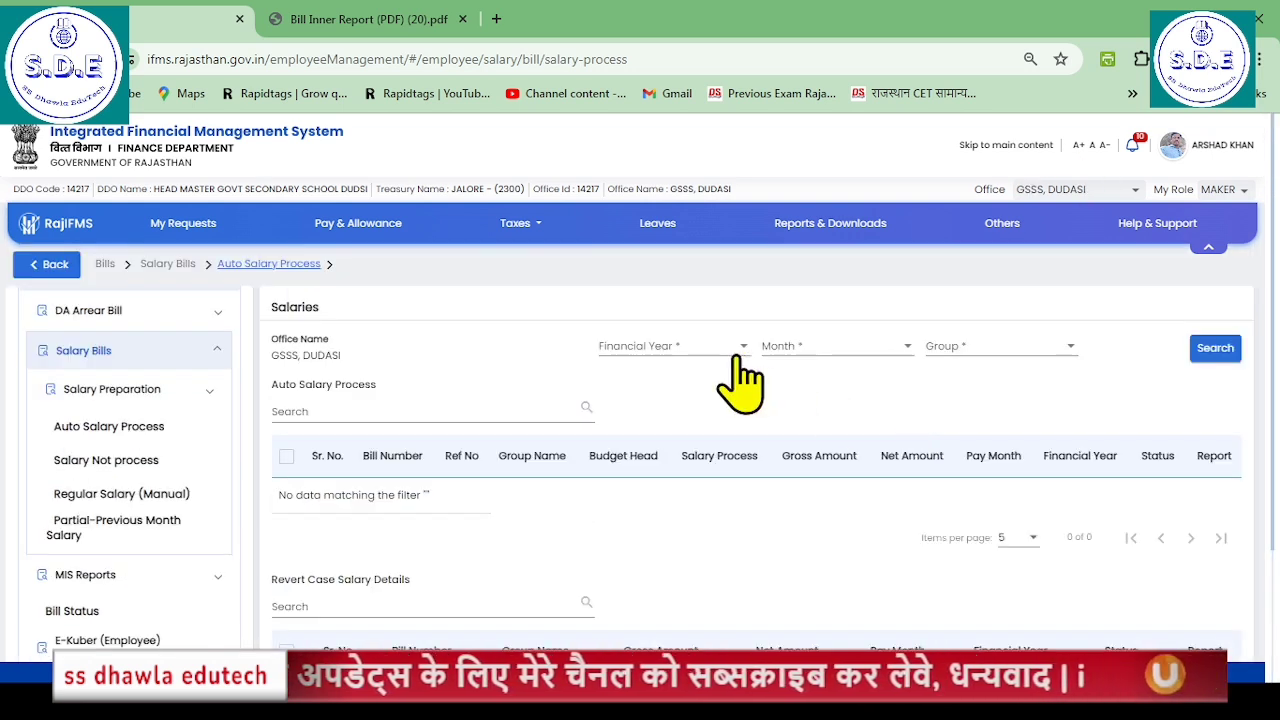
{"action": "left_click", "coordinate": [655, 352]}
{"action": "left_click", "coordinate": [707, 380]}
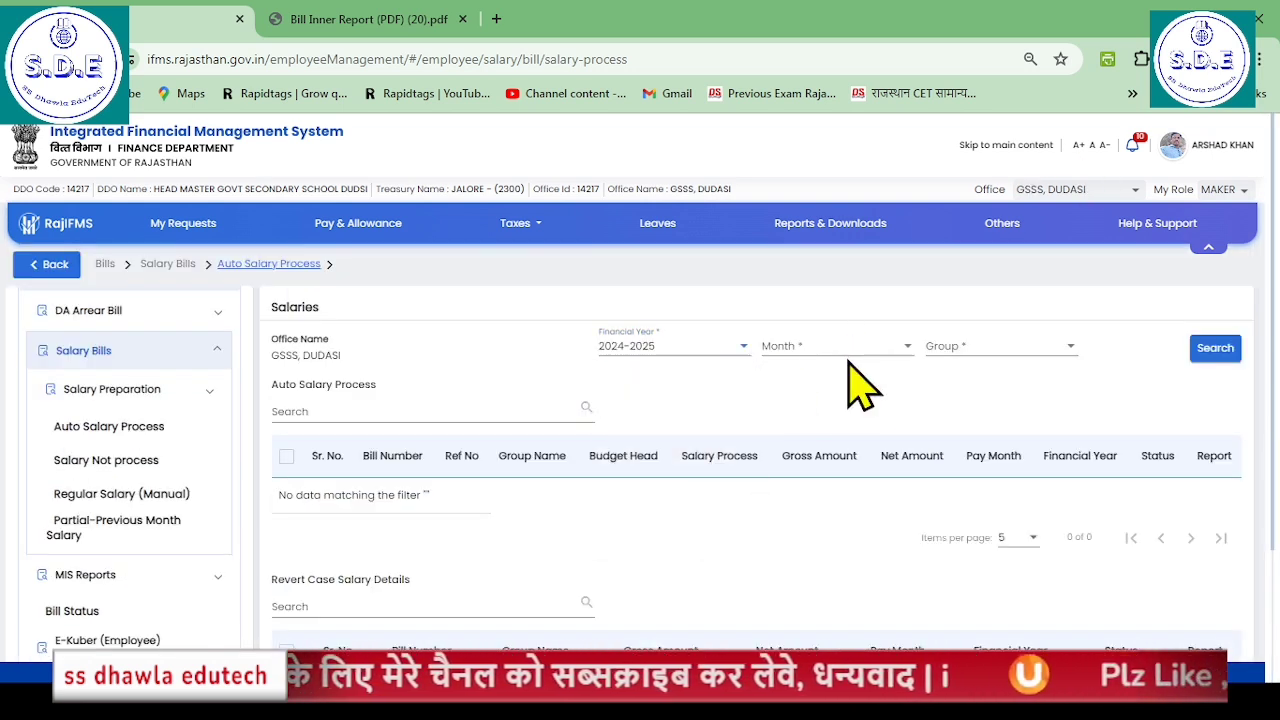
{"action": "left_click", "coordinate": [846, 352]}
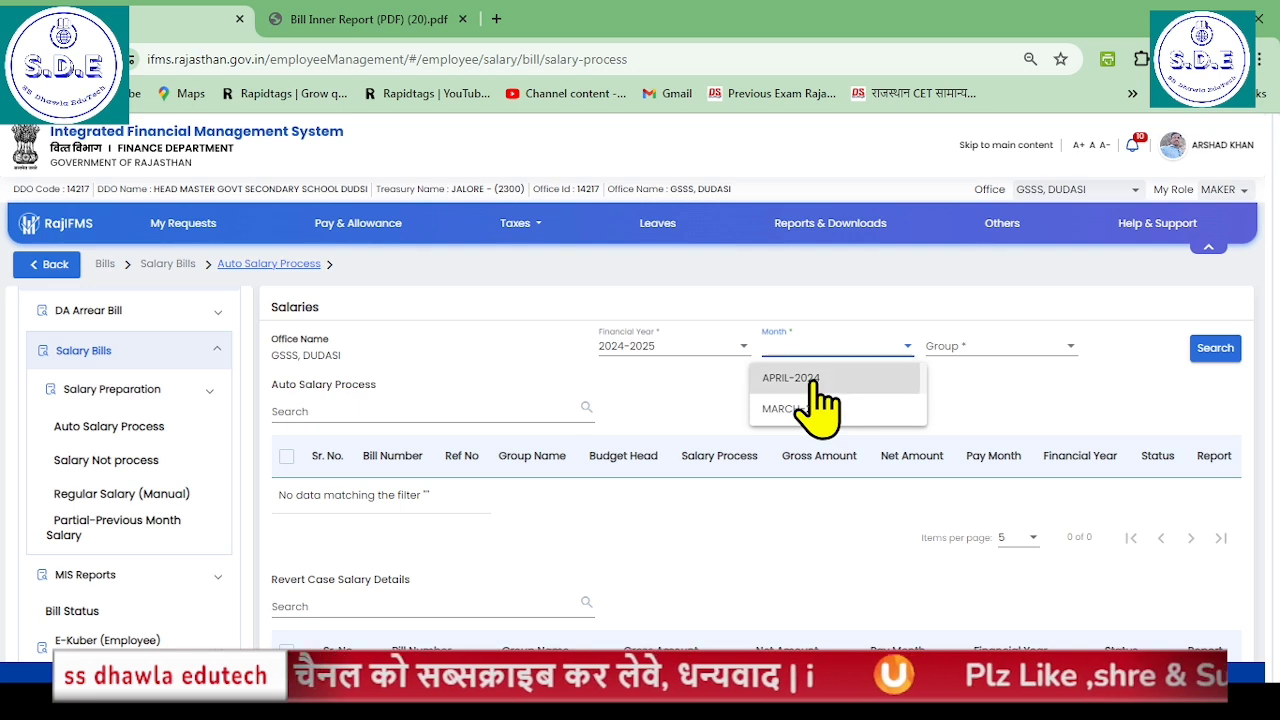
{"action": "left_click", "coordinate": [814, 377]}
{"action": "left_click", "coordinate": [992, 352]}
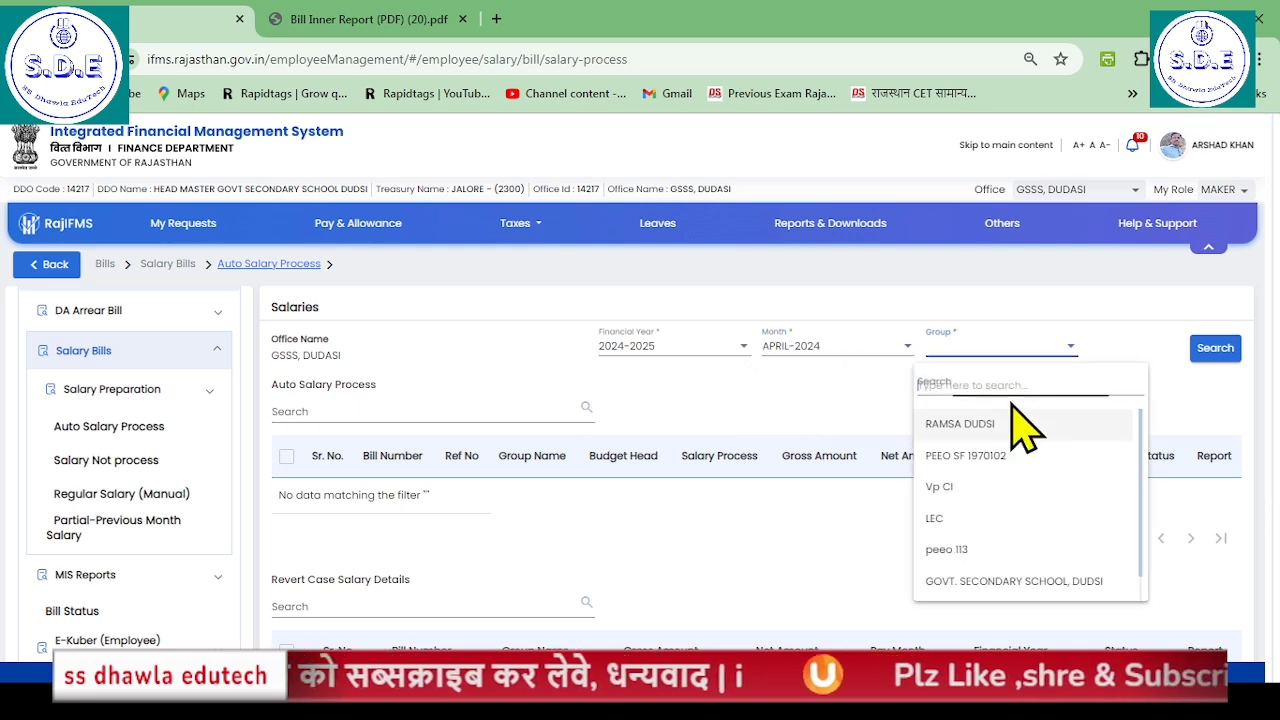
{"action": "left_click", "coordinate": [980, 455]}
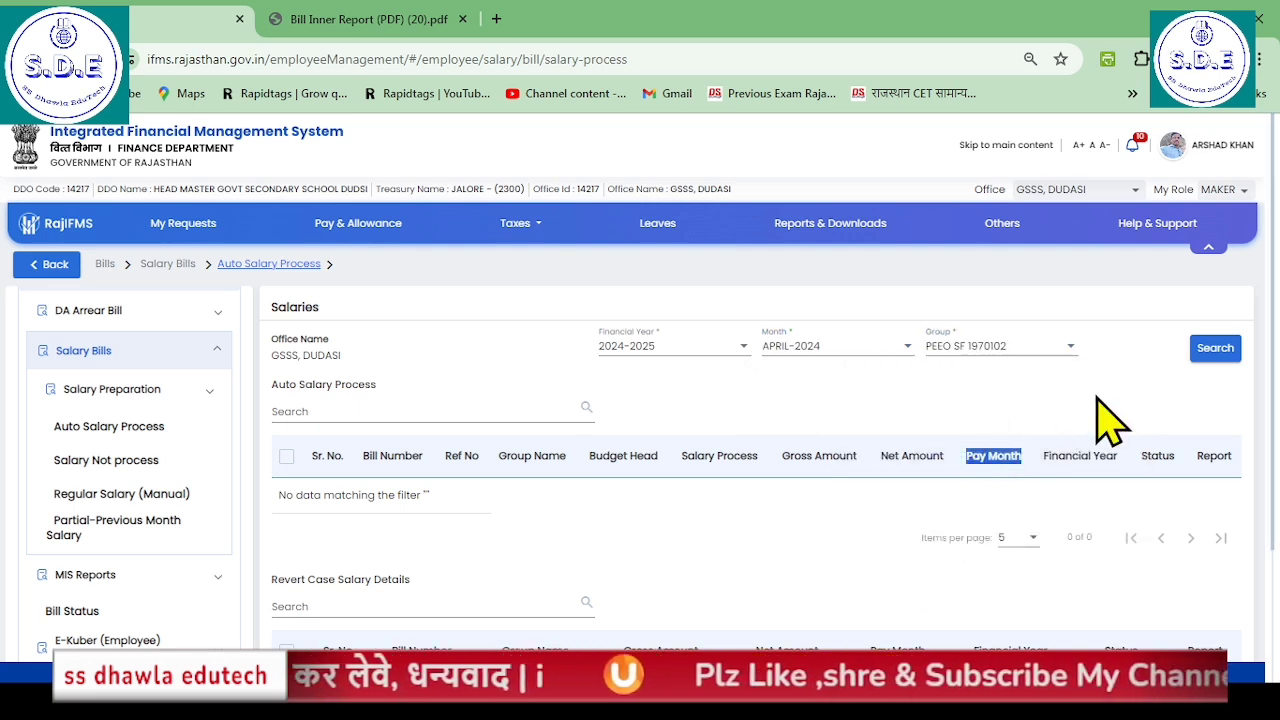
{"action": "left_click", "coordinate": [1214, 355]}
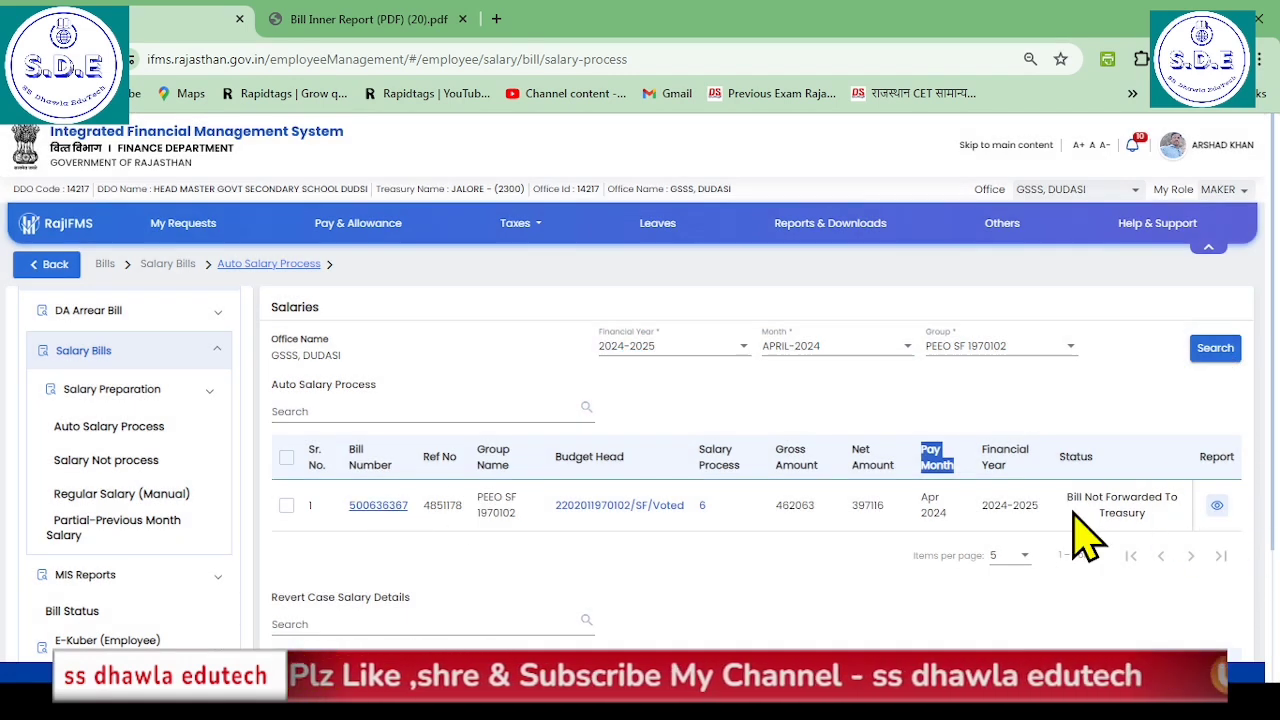
Open the found bill's report, switch to the Bill Outer Report and enlarge it to 140% at the allowances and deductions.
{"action": "left_click", "coordinate": [1216, 507]}
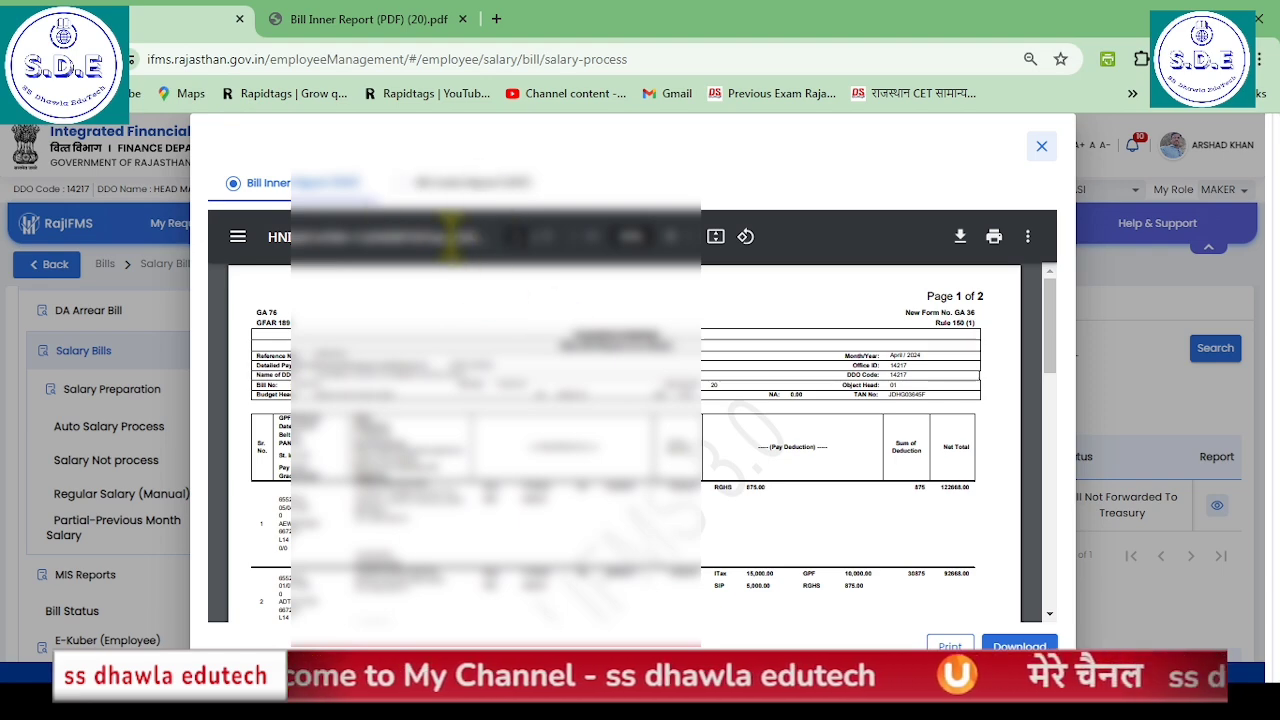
{"action": "left_click", "coordinate": [410, 186]}
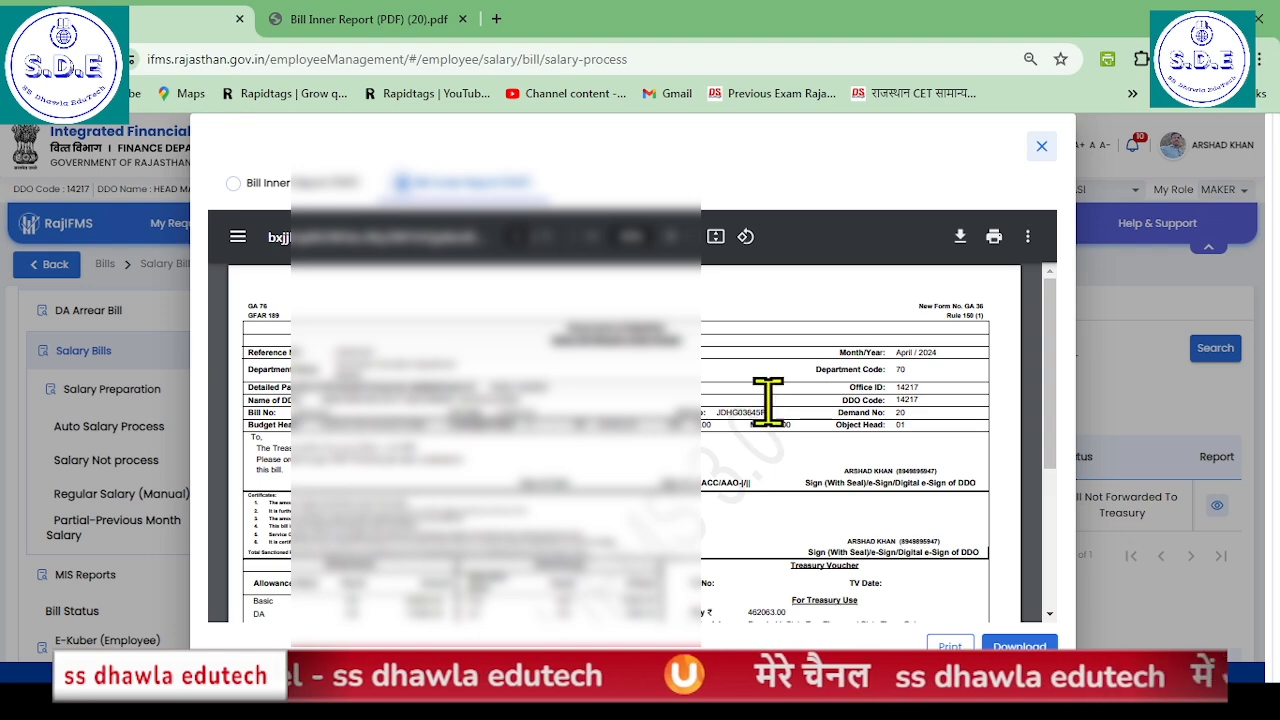
{"action": "scroll", "coordinate": [625, 437], "scroll_direction": "down", "scroll_amount": 5}
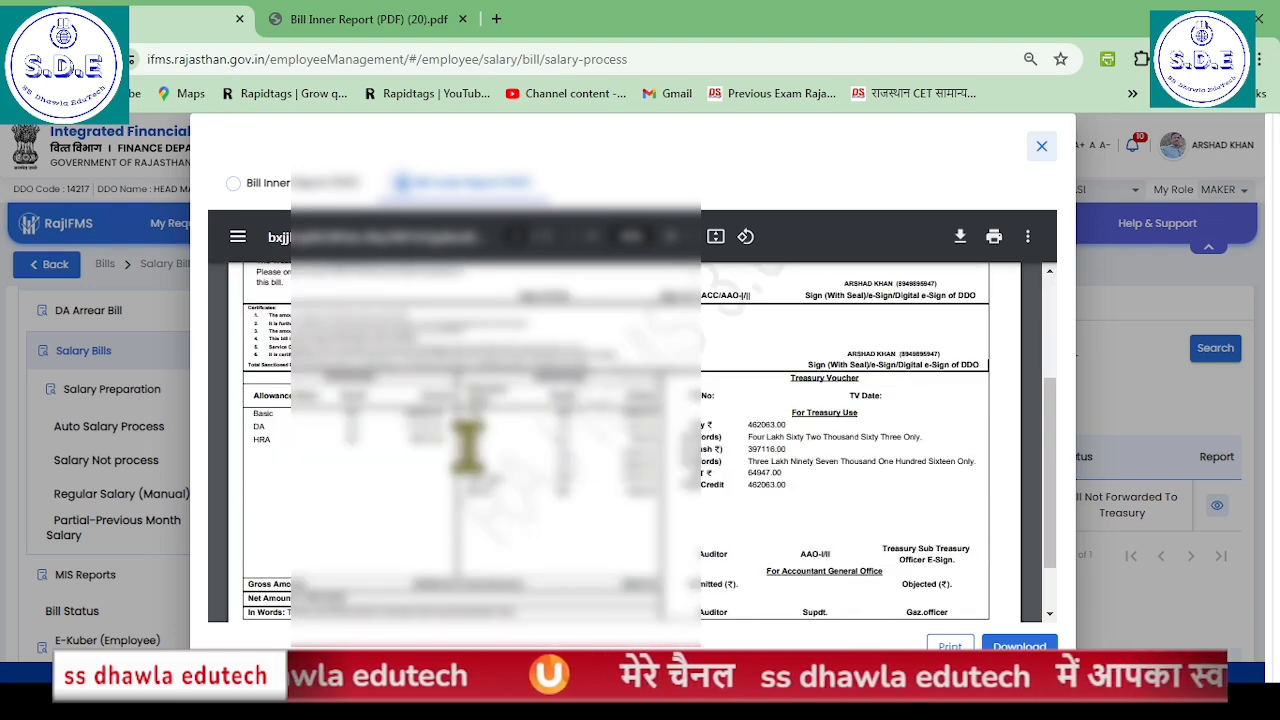
{"action": "left_click_drag", "start_coordinate": [541, 445], "coordinate": [577, 442]}
{"action": "double_click", "coordinate": [604, 443]}
{"action": "left_click", "coordinate": [571, 443]}
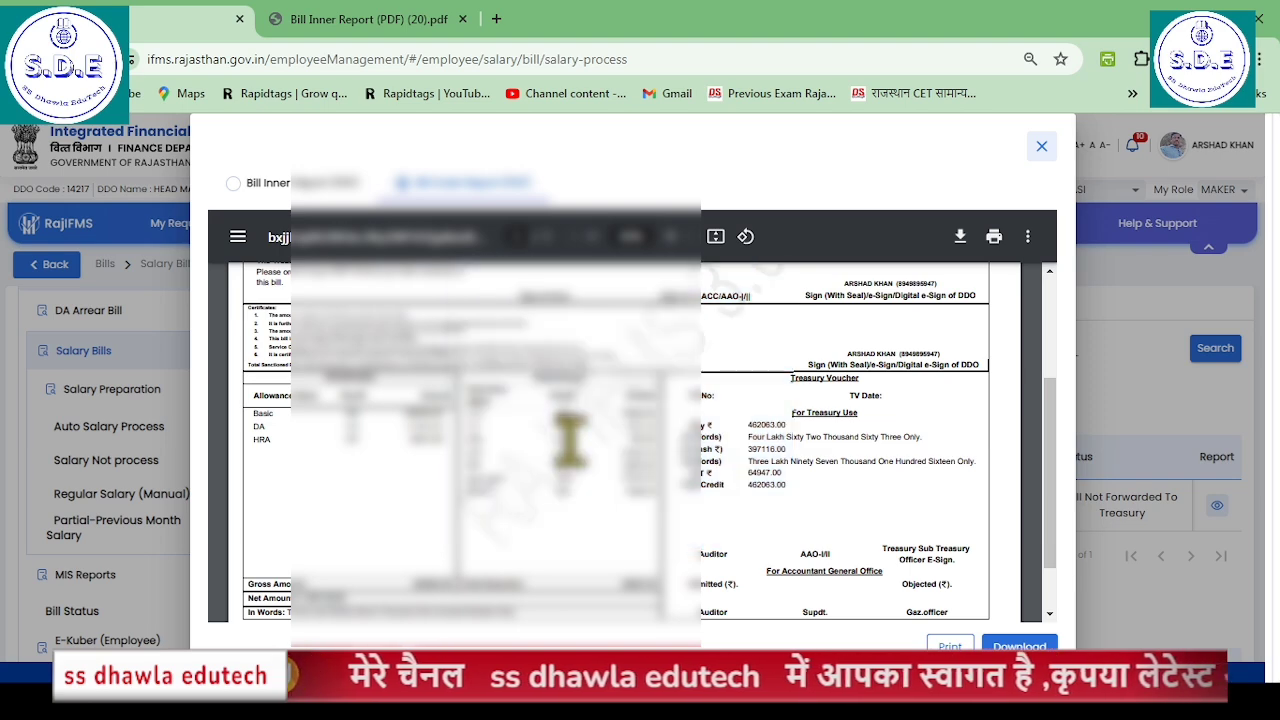
{"action": "left_click", "coordinate": [668, 258]}
{"action": "left_click", "coordinate": [668, 258]}
{"action": "left_click", "coordinate": [668, 258]}
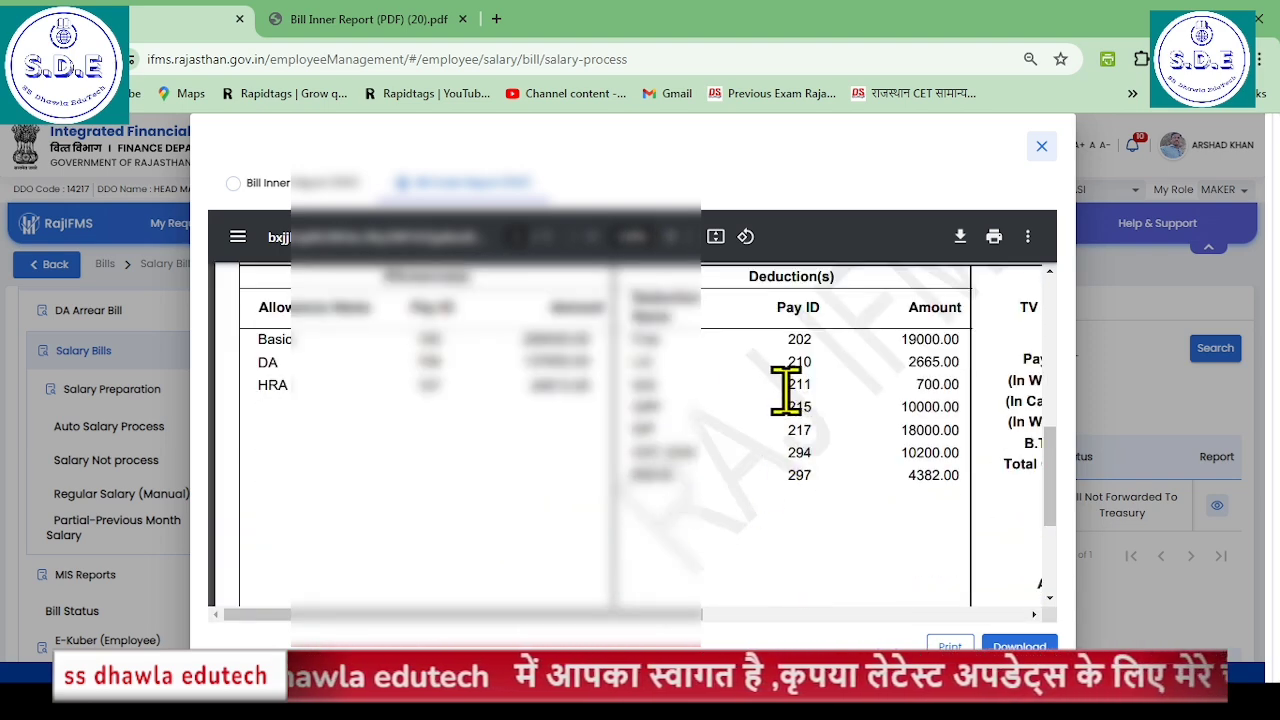
Examine the Deduction(s) table of the Bill Outer Report for the deduction types and amounts.
{"action": "left_click_drag", "start_coordinate": [783, 391], "coordinate": [826, 388]}
{"action": "double_click", "coordinate": [888, 402]}
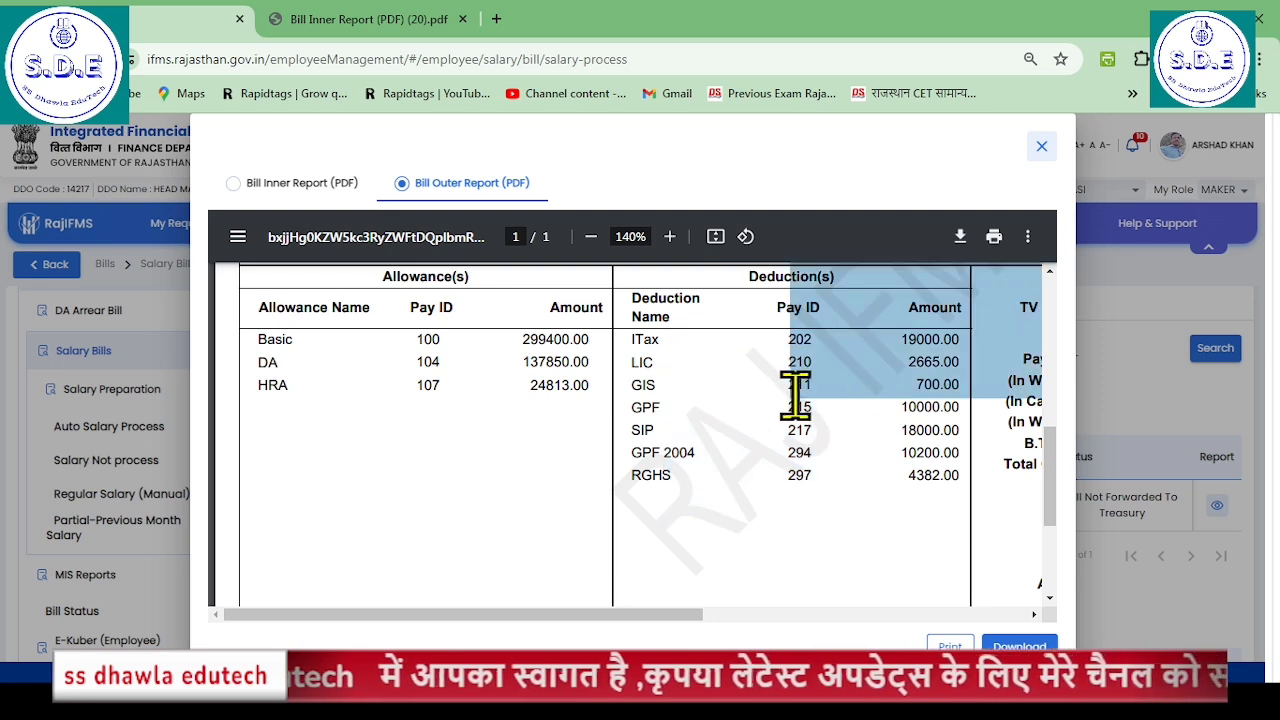
{"action": "double_click", "coordinate": [756, 408]}
{"action": "left_click", "coordinate": [887, 534]}
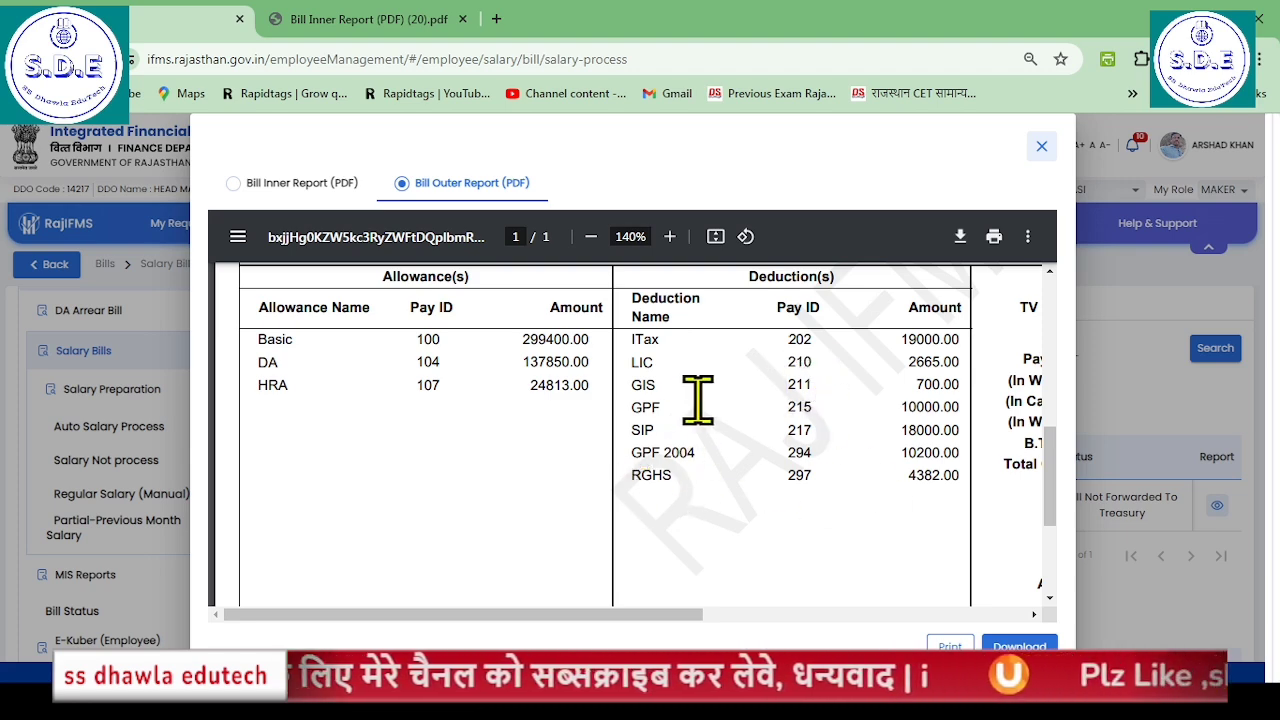
{"action": "left_click_drag", "start_coordinate": [707, 617], "coordinate": [646, 630]}
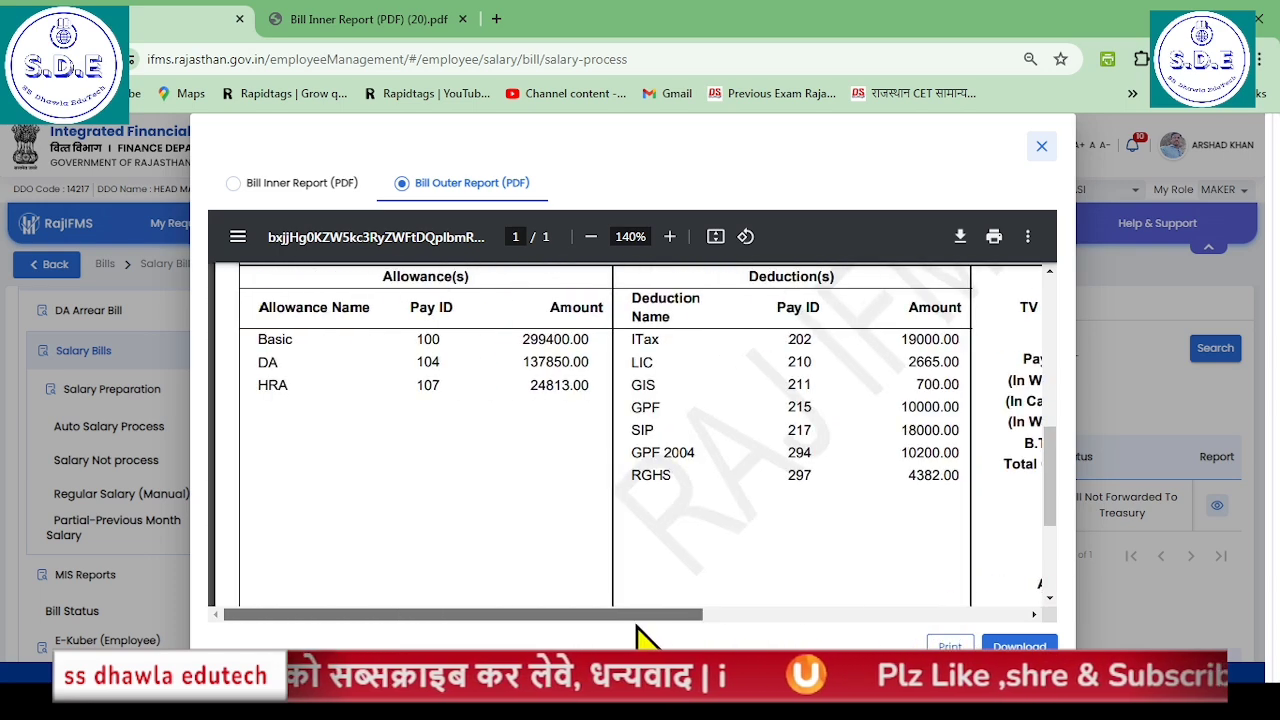
Switch to the Bill Inner Report, enlarge it to 120% and check the first employee's pay deductions.
{"action": "left_click", "coordinate": [236, 184]}
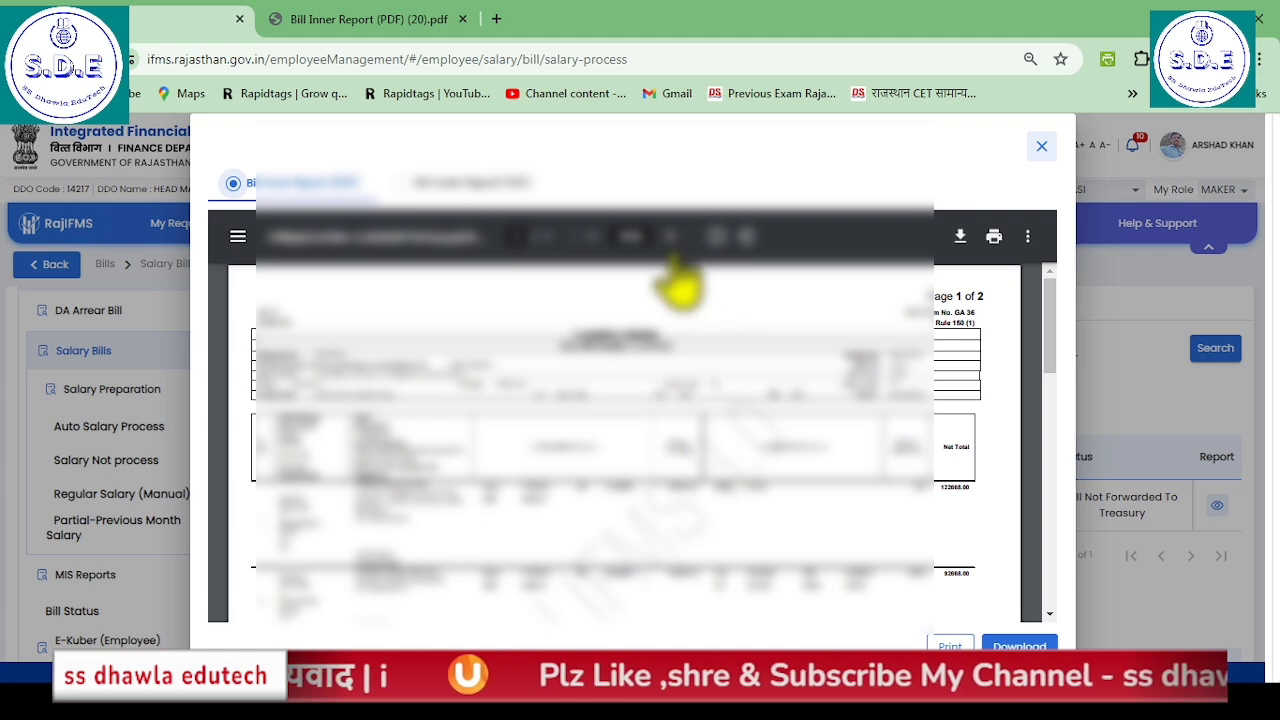
{"action": "left_click", "coordinate": [671, 238]}
{"action": "left_click", "coordinate": [671, 238]}
{"action": "left_click", "coordinate": [671, 238]}
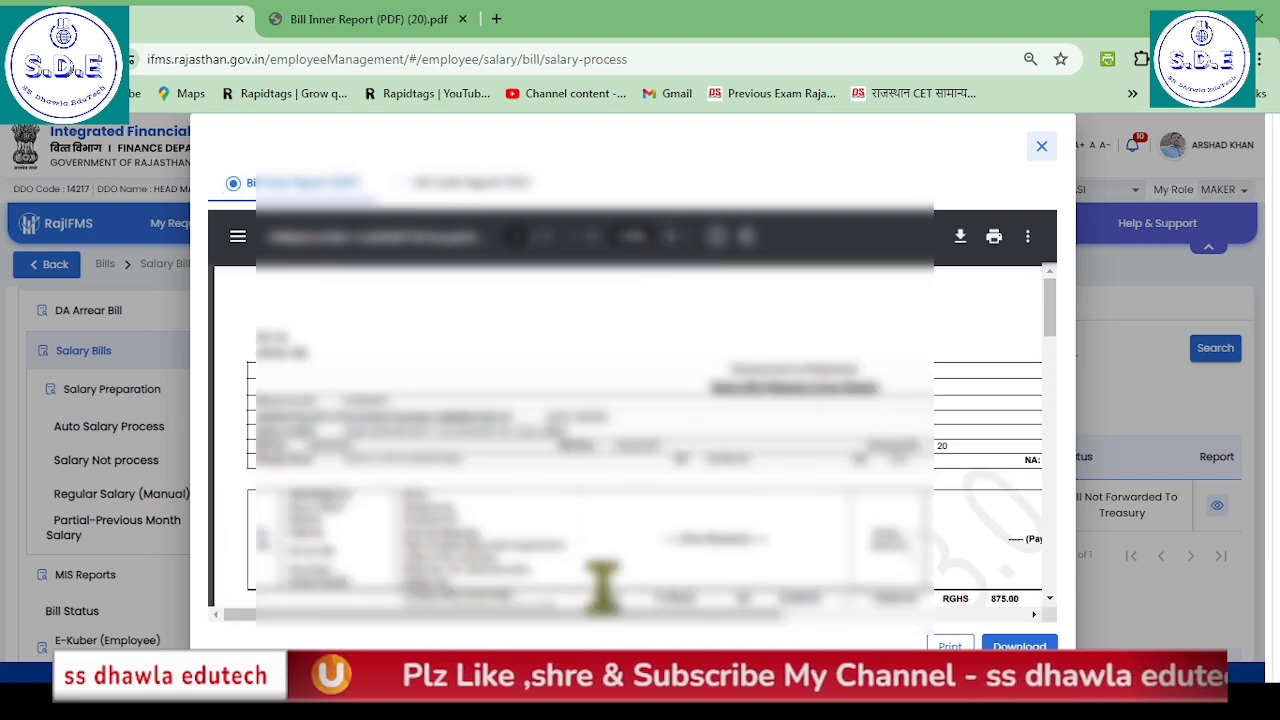
{"action": "left_click_drag", "start_coordinate": [600, 618], "coordinate": [810, 615]}
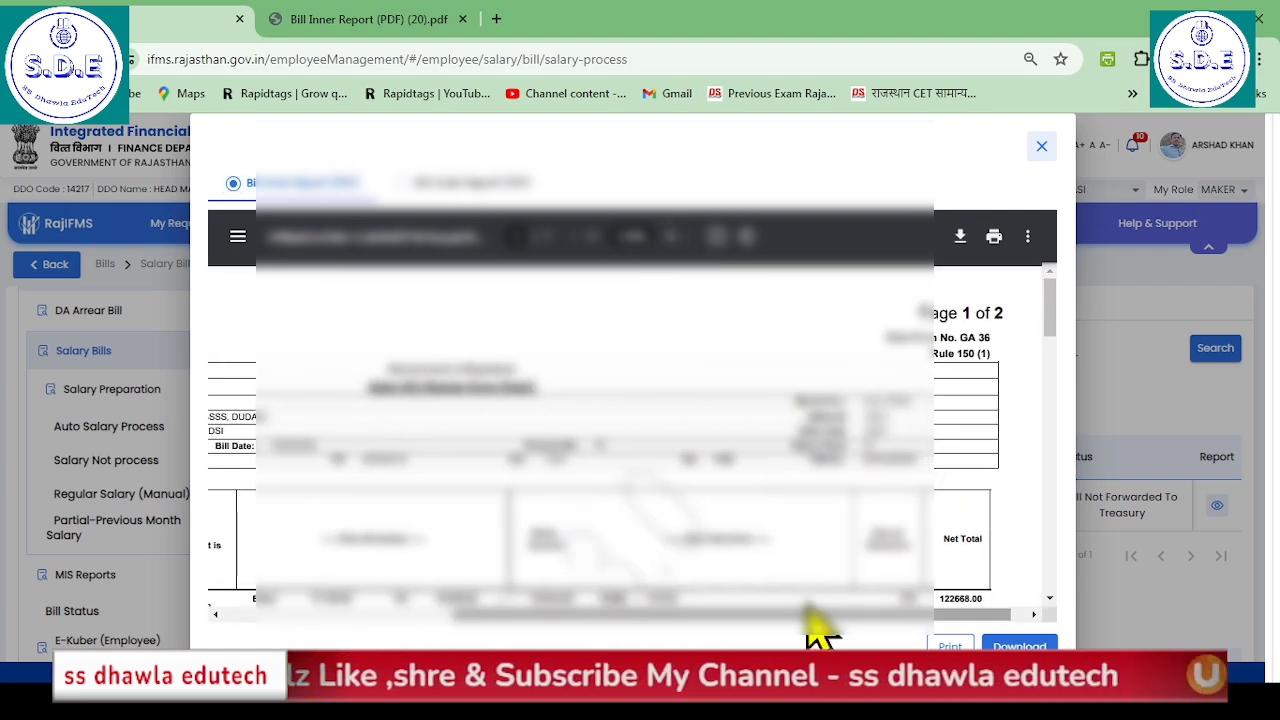
{"action": "scroll", "coordinate": [835, 590], "scroll_direction": "down", "scroll_amount": 3}
{"action": "scroll", "coordinate": [800, 514], "scroll_direction": "up", "scroll_amount": 2}
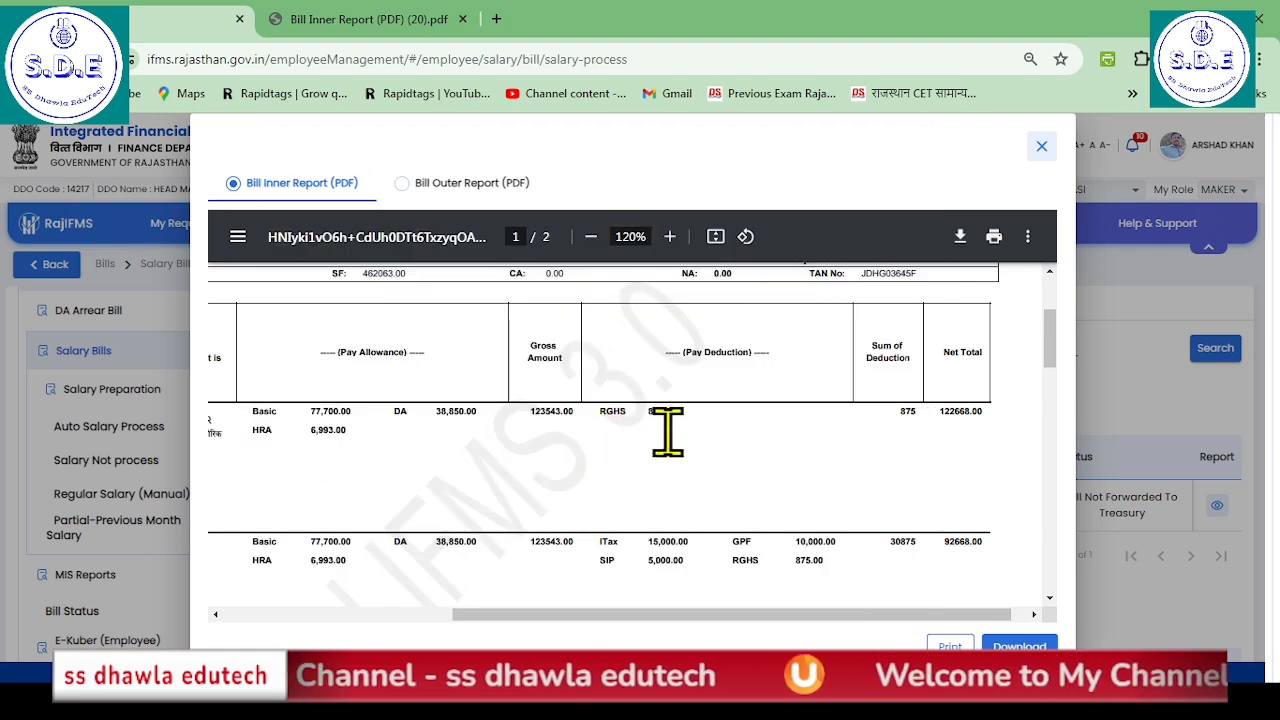
{"action": "left_click_drag", "start_coordinate": [649, 415], "coordinate": [706, 412]}
{"action": "left_click", "coordinate": [738, 446]}
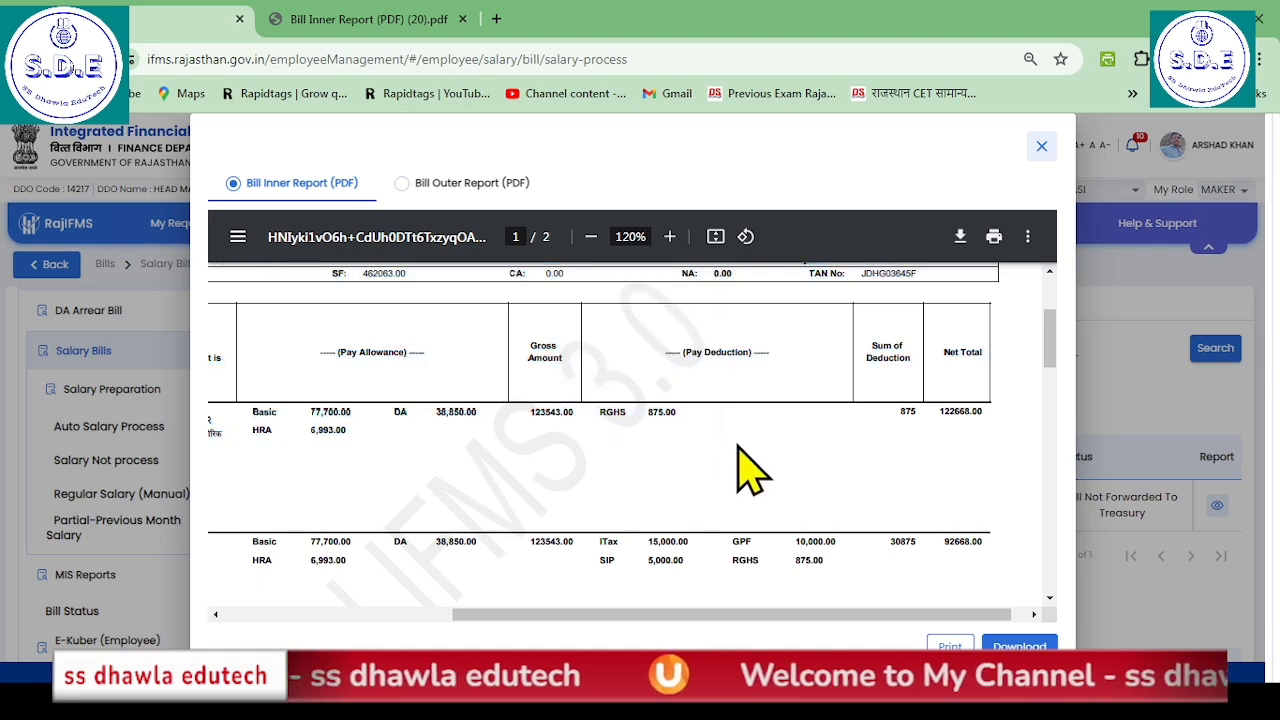
Enlarge the Bill Inner Report to 200% and read the first employee's gross amount, pay deduction and sum of deduction.
{"action": "left_click", "coordinate": [670, 237]}
{"action": "left_click", "coordinate": [670, 237]}
{"action": "left_click", "coordinate": [670, 237]}
{"action": "left_click", "coordinate": [670, 237]}
{"action": "left_click_drag", "start_coordinate": [689, 616], "coordinate": [833, 614]}
{"action": "scroll", "coordinate": [709, 500], "scroll_direction": "down", "scroll_amount": 1}
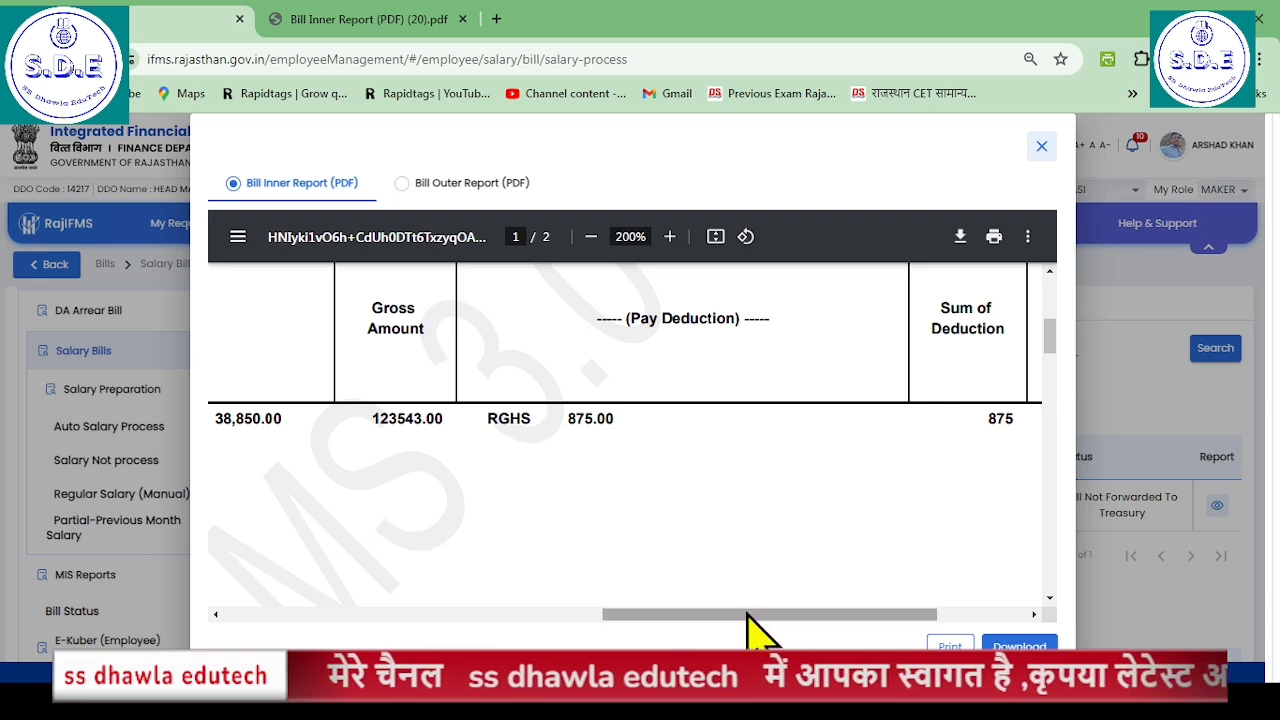
{"action": "mouse_move", "coordinate": [757, 615]}
{"action": "left_mouse_down"}
{"action": "mouse_move", "coordinate": [836, 617]}
{"action": "mouse_move", "coordinate": [746, 616]}
{"action": "left_mouse_up"}
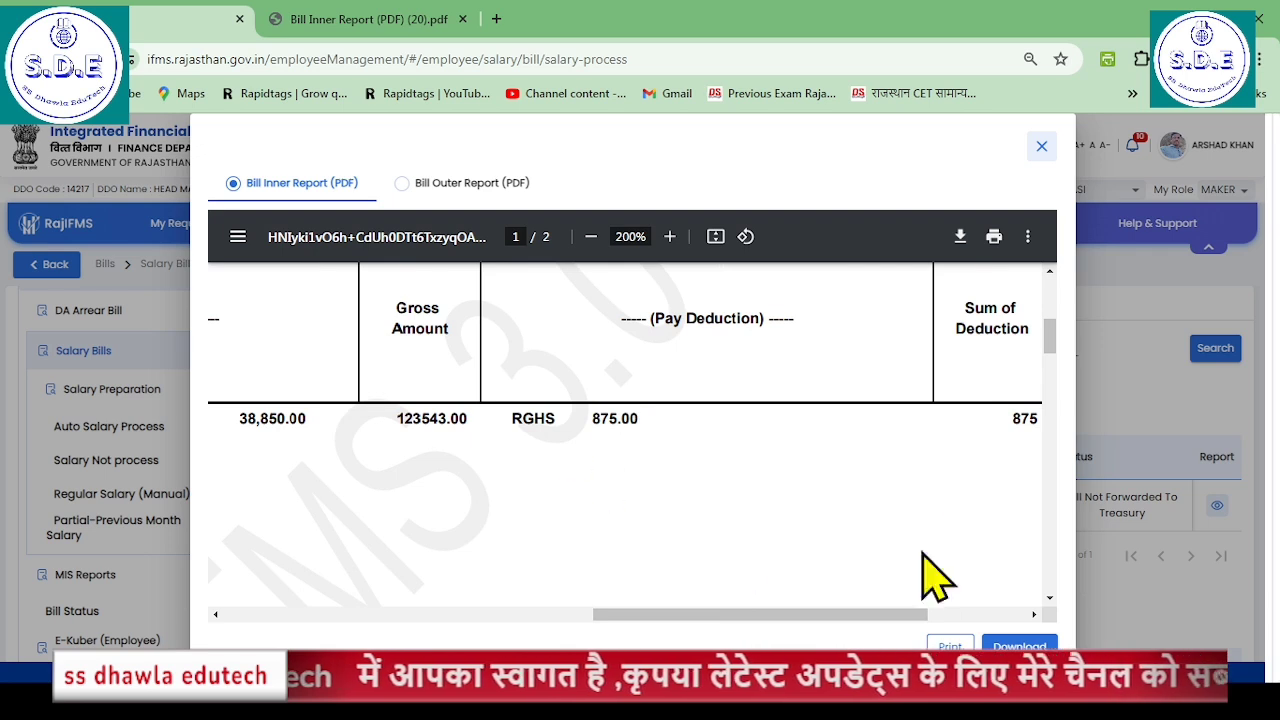
Compare the pay deductions and net totals of the remaining employees in the Bill Inner Report.
{"action": "scroll", "coordinate": [586, 474], "scroll_direction": "down", "scroll_amount": 1}
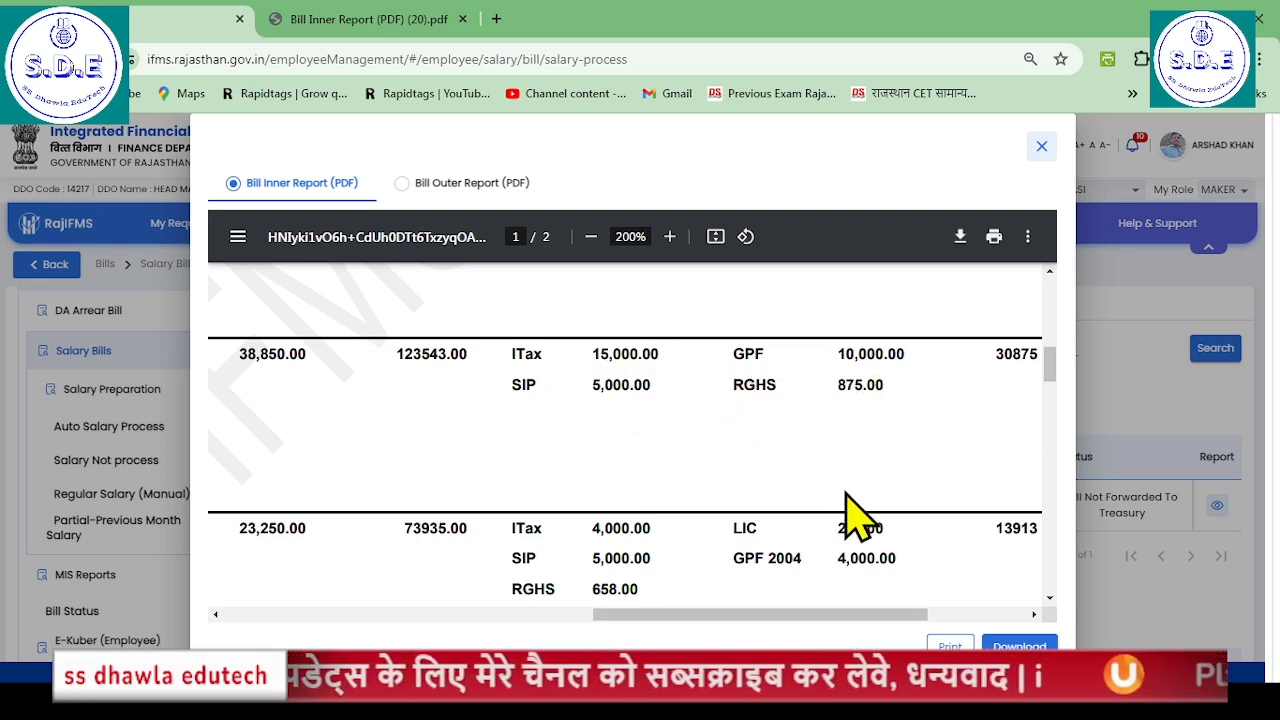
{"action": "left_click_drag", "start_coordinate": [756, 619], "coordinate": [843, 623]}
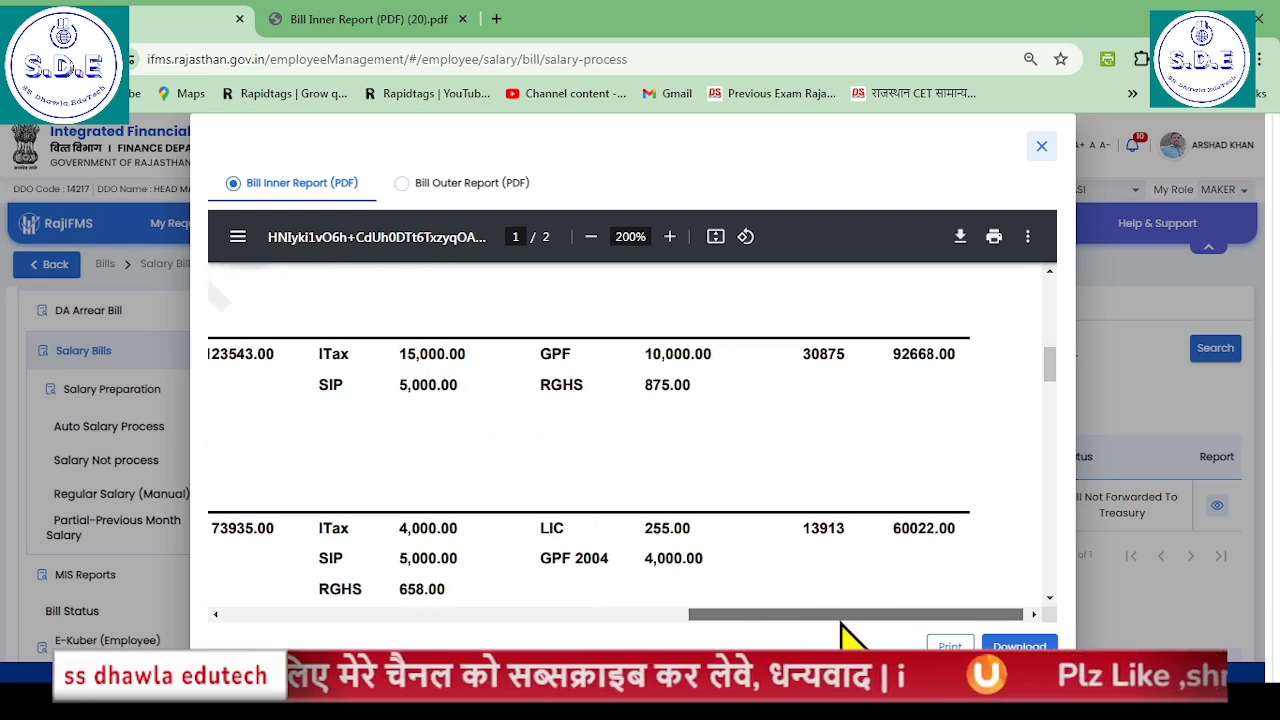
{"action": "scroll", "coordinate": [790, 392], "scroll_direction": "up", "scroll_amount": 1}
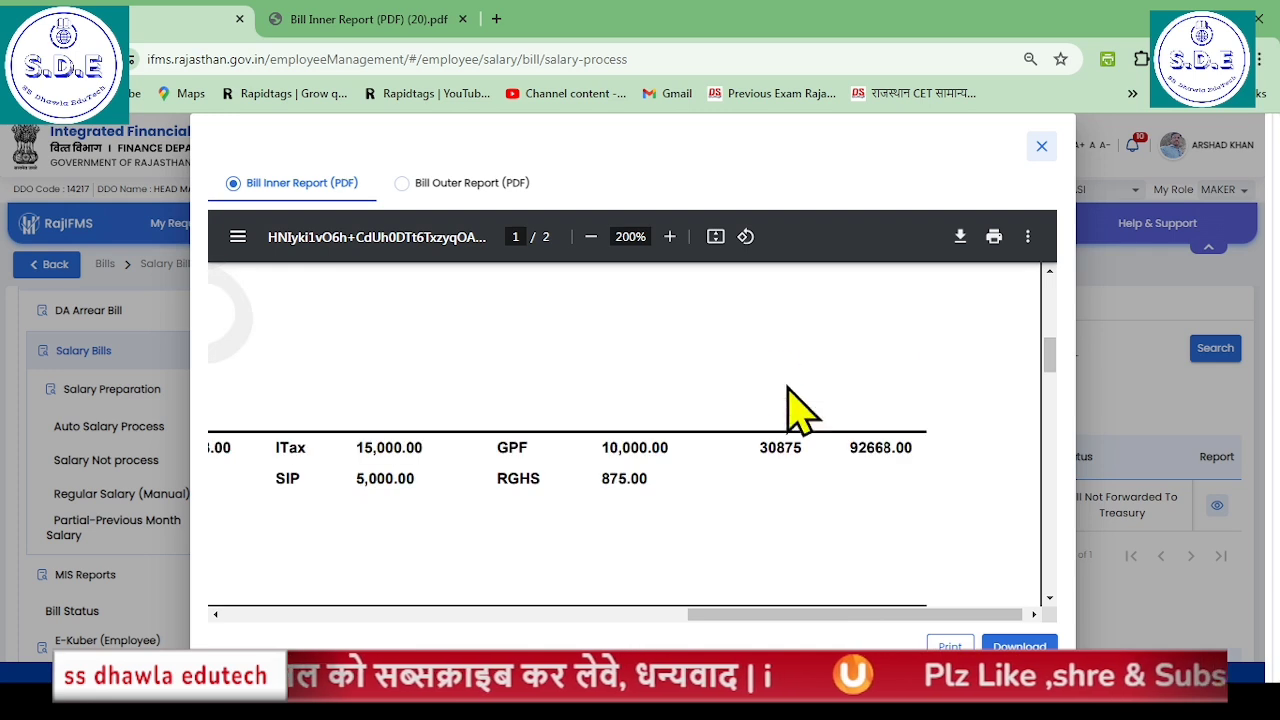
{"action": "scroll", "coordinate": [800, 406], "scroll_direction": "down", "scroll_amount": 2}
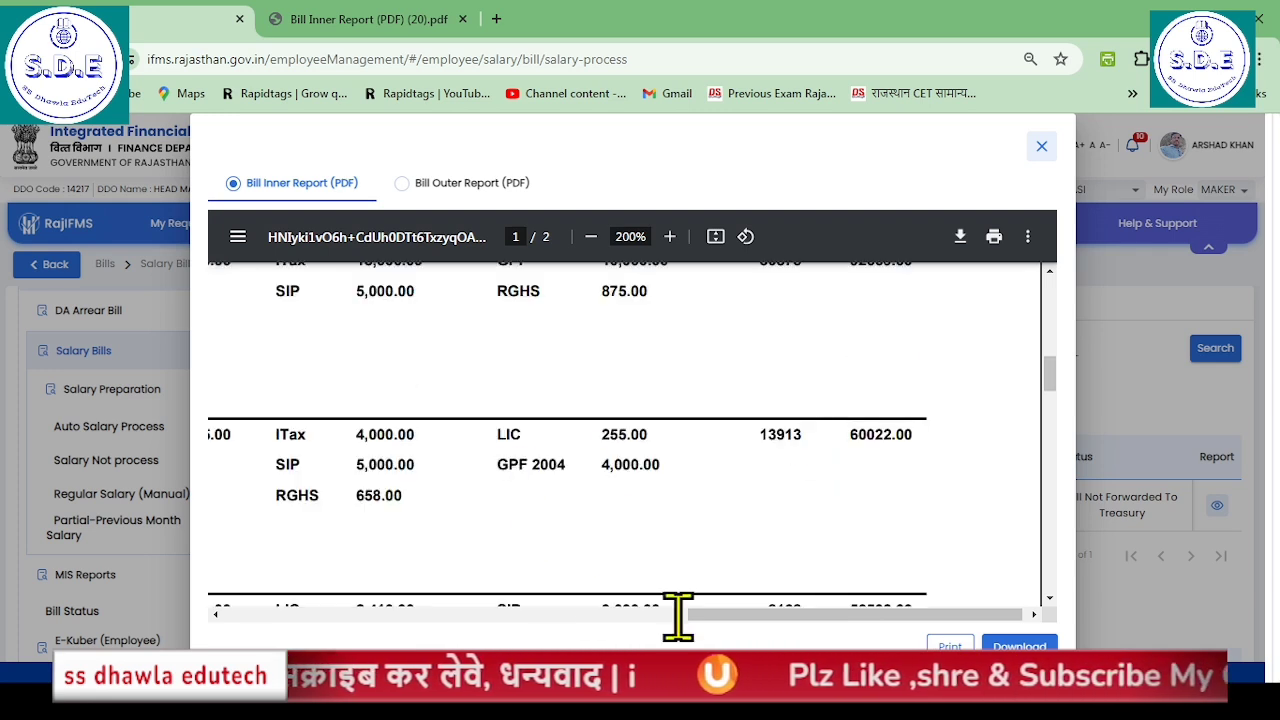
{"action": "left_click_drag", "start_coordinate": [737, 617], "coordinate": [685, 625]}
{"action": "scroll", "coordinate": [731, 543], "scroll_direction": "down", "scroll_amount": 3}
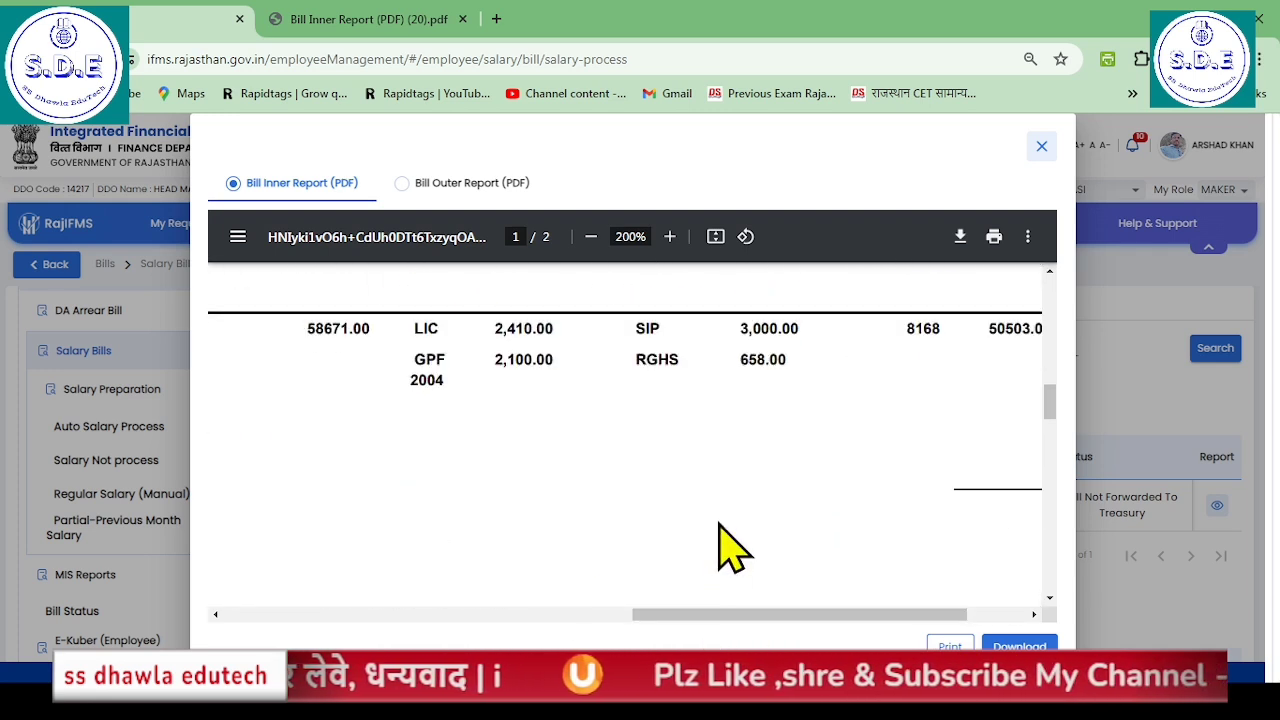
{"action": "scroll", "coordinate": [700, 505], "scroll_direction": "up", "scroll_amount": 1}
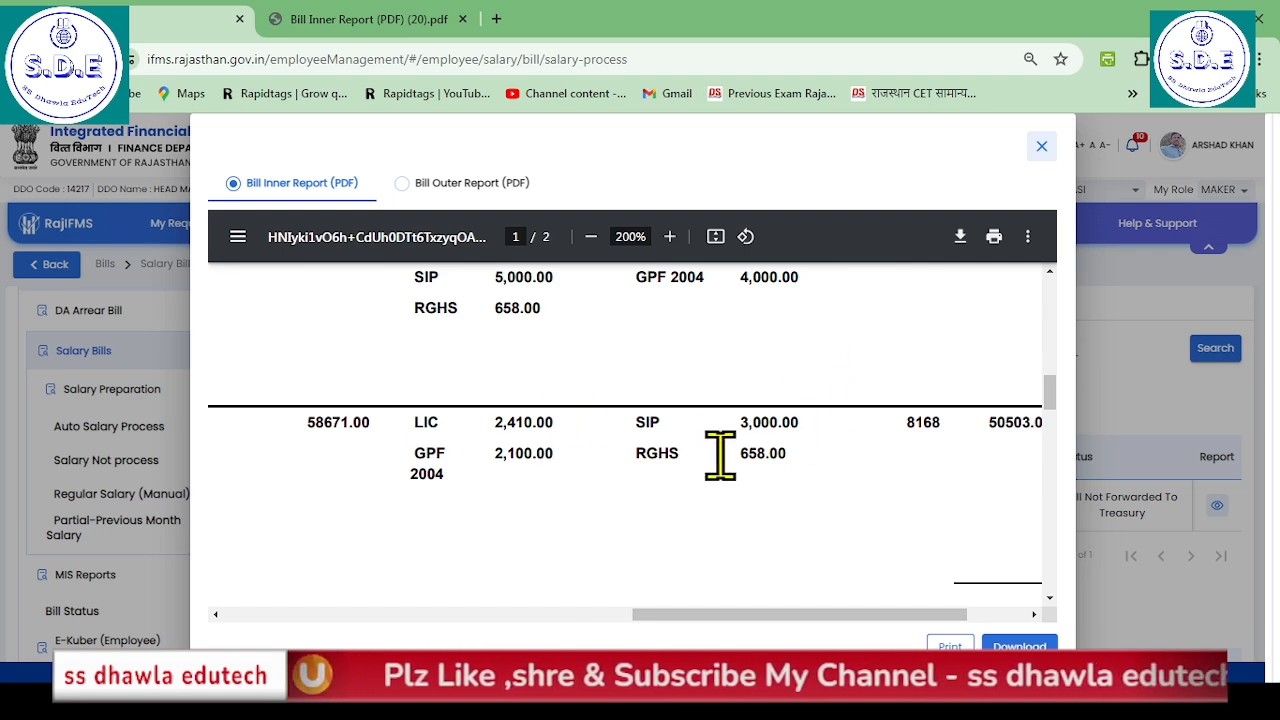
{"action": "scroll", "coordinate": [720, 455], "scroll_direction": "up", "scroll_amount": 5}
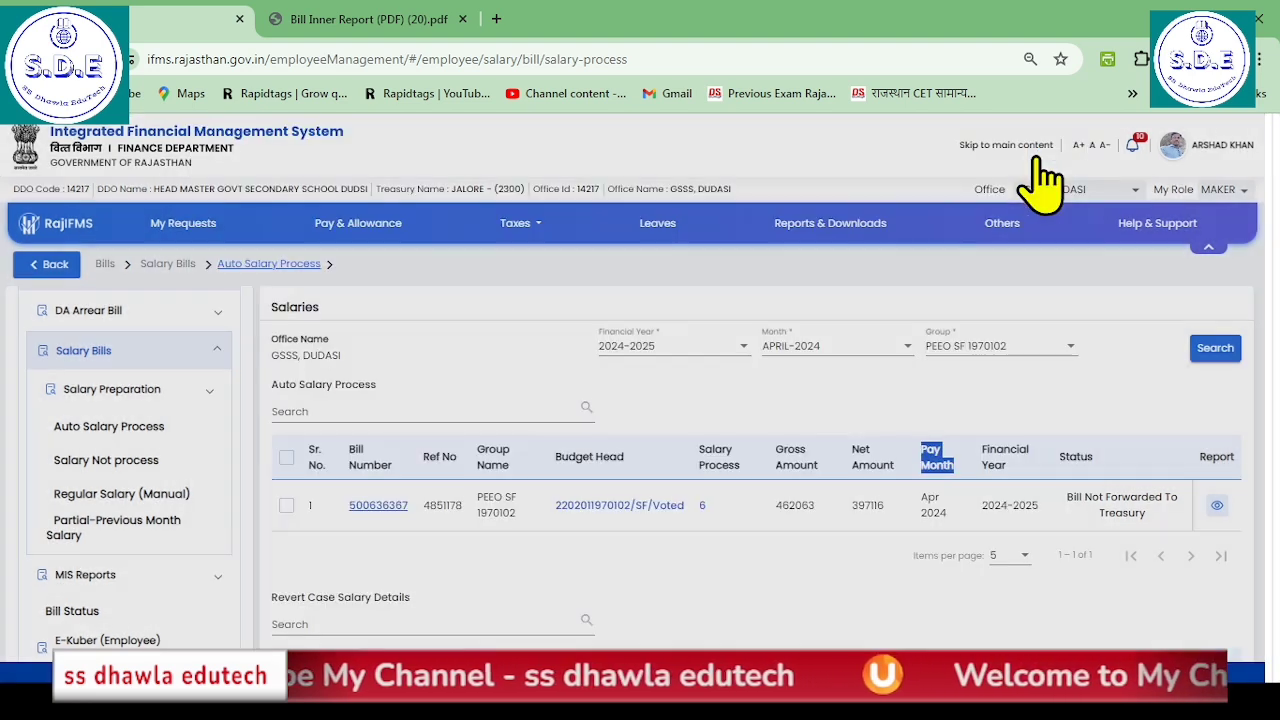
Close the bill report, look over the Auto Salary Process page and leave it for the previous page.
{"action": "left_click", "coordinate": [1041, 148]}
{"action": "scroll", "coordinate": [809, 563], "scroll_direction": "down", "scroll_amount": 2}
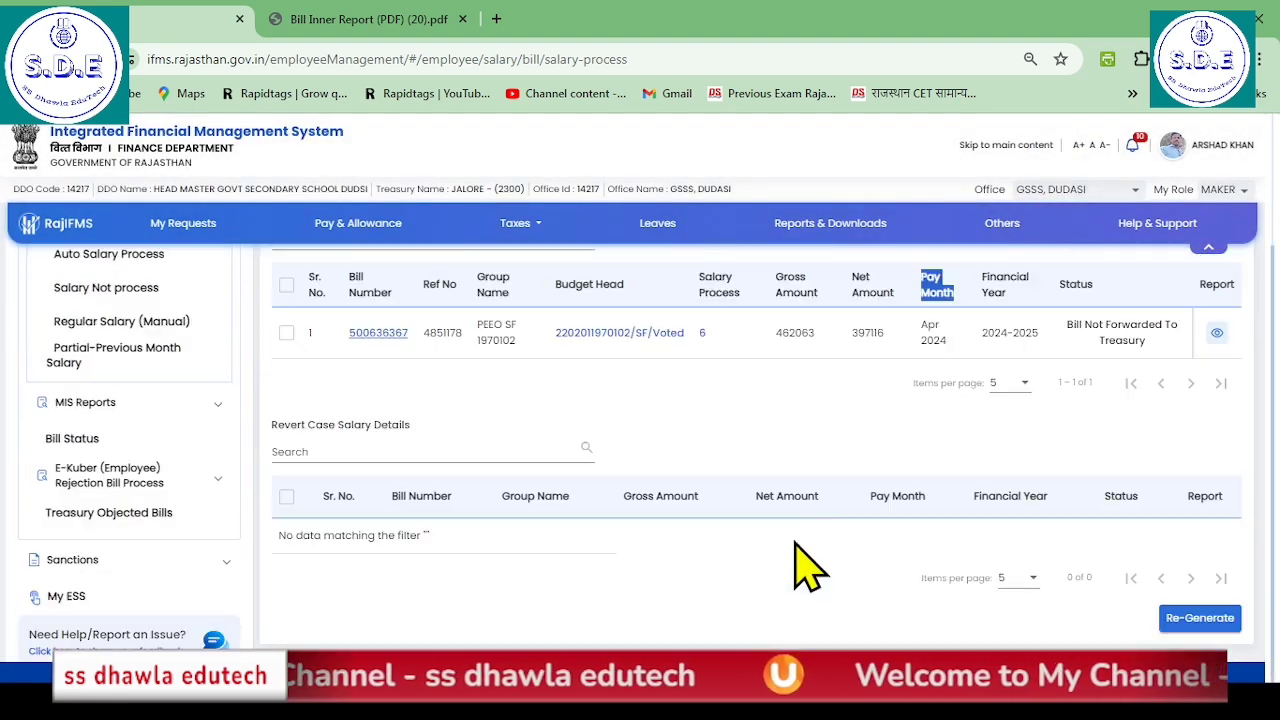
{"action": "scroll", "coordinate": [625, 525], "scroll_direction": "up", "scroll_amount": 2}
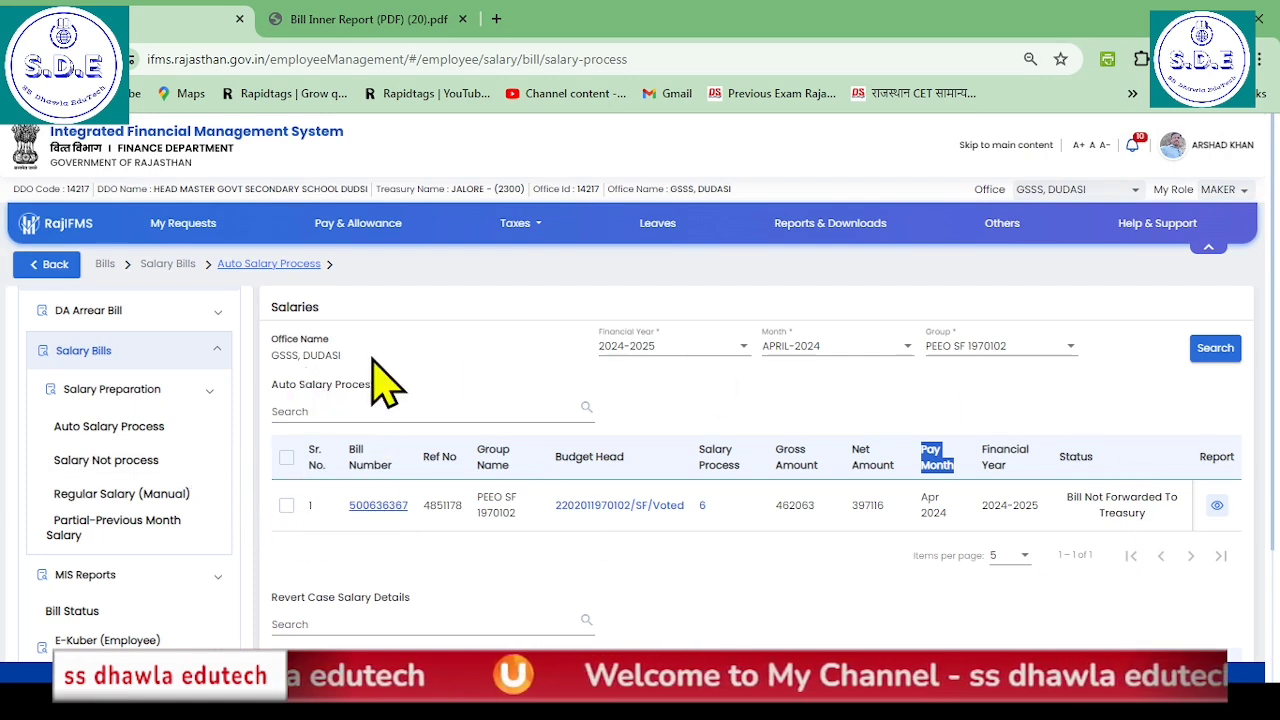
{"action": "left_click", "coordinate": [47, 266]}
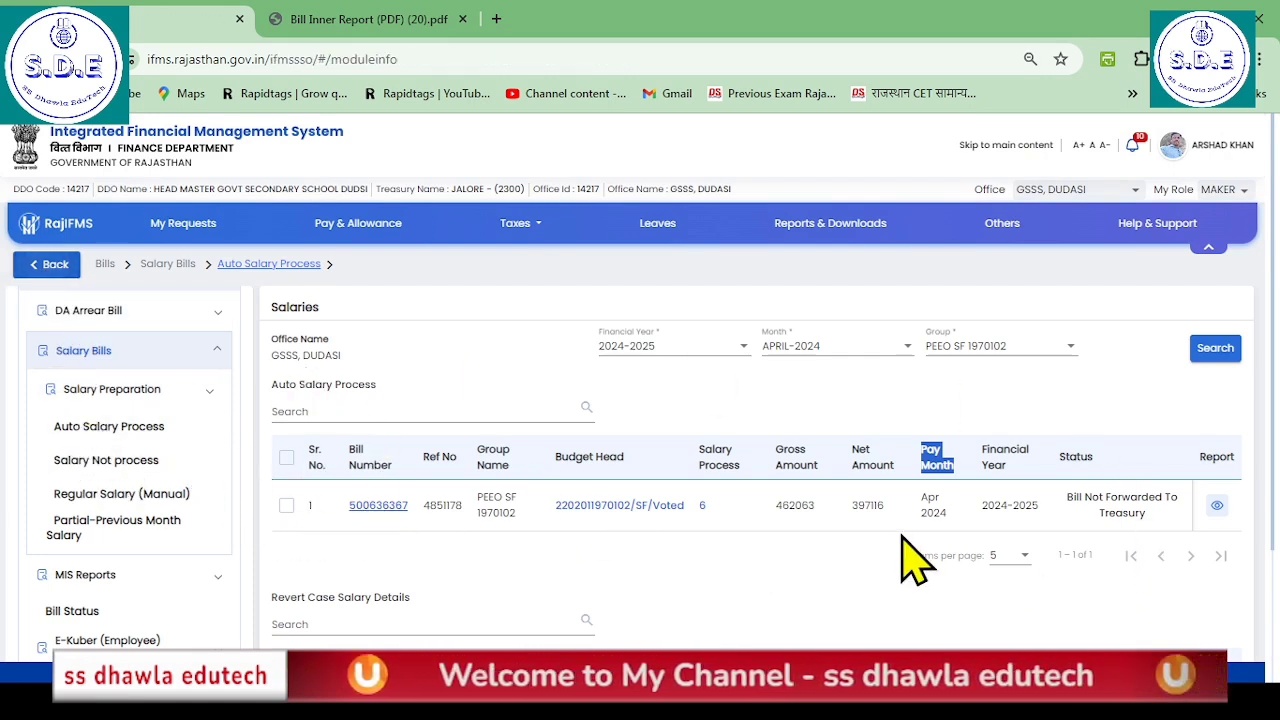